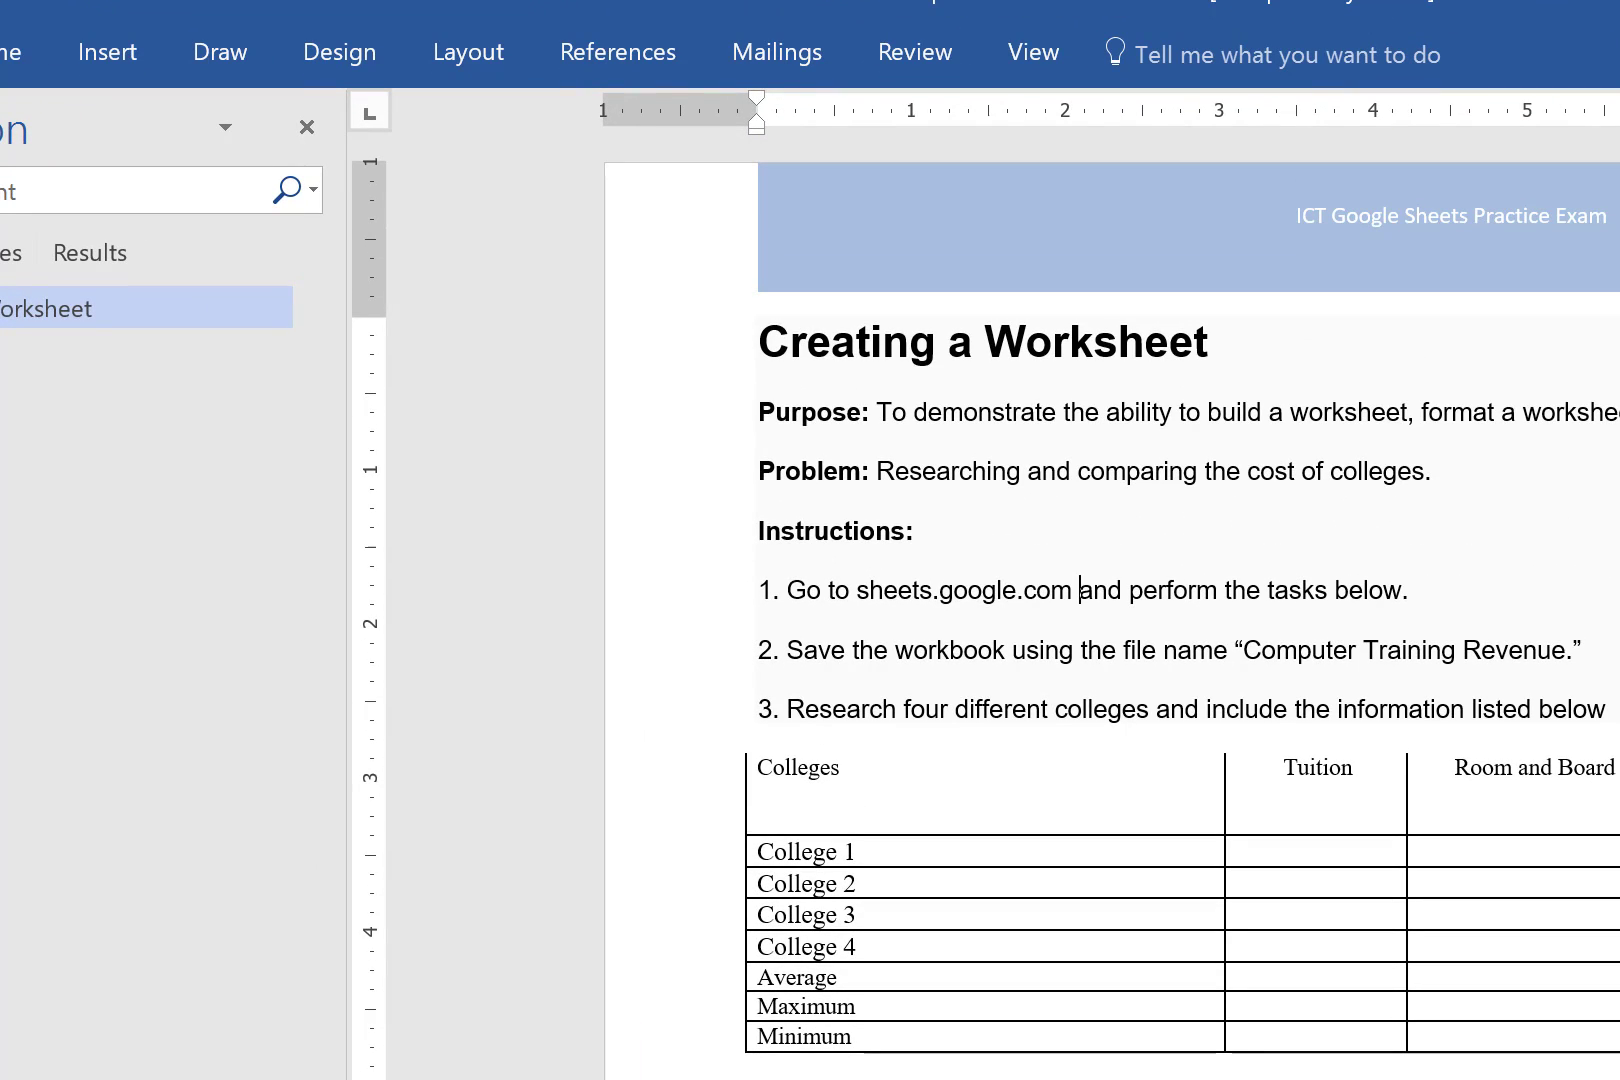
Close the Navigation pane beside the exam document and view the Creating a Worksheet instructions
left_click(302, 130)
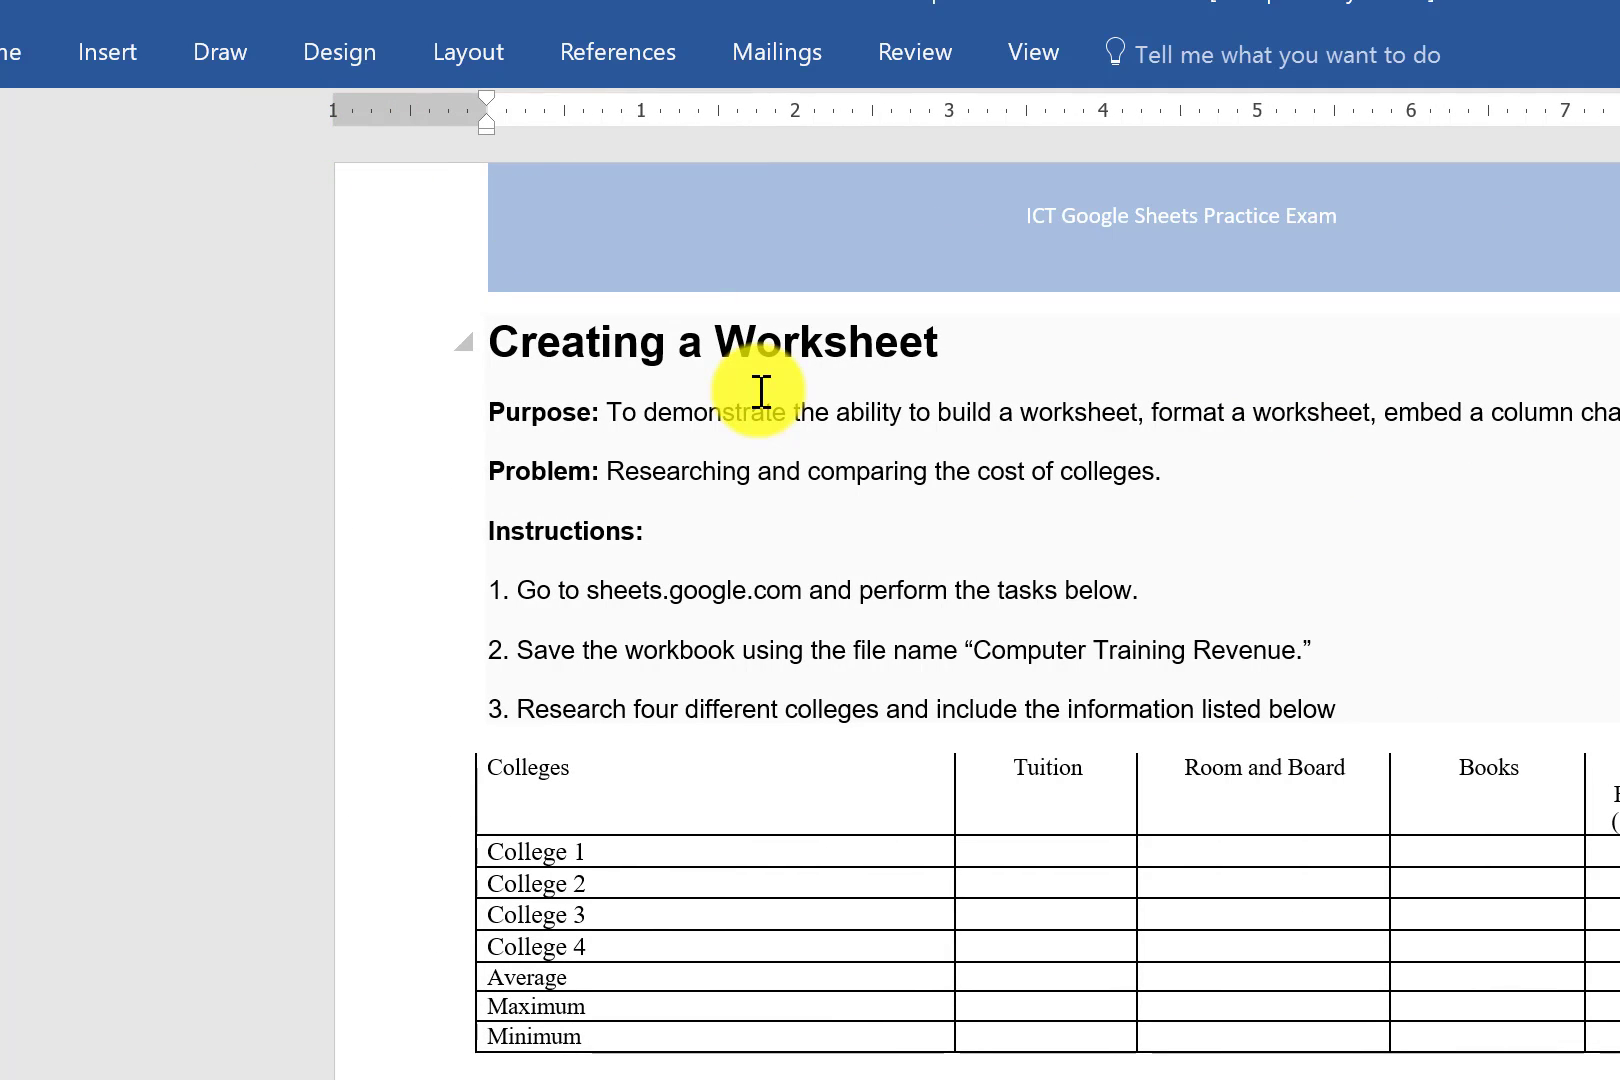
left_click(799, 556)
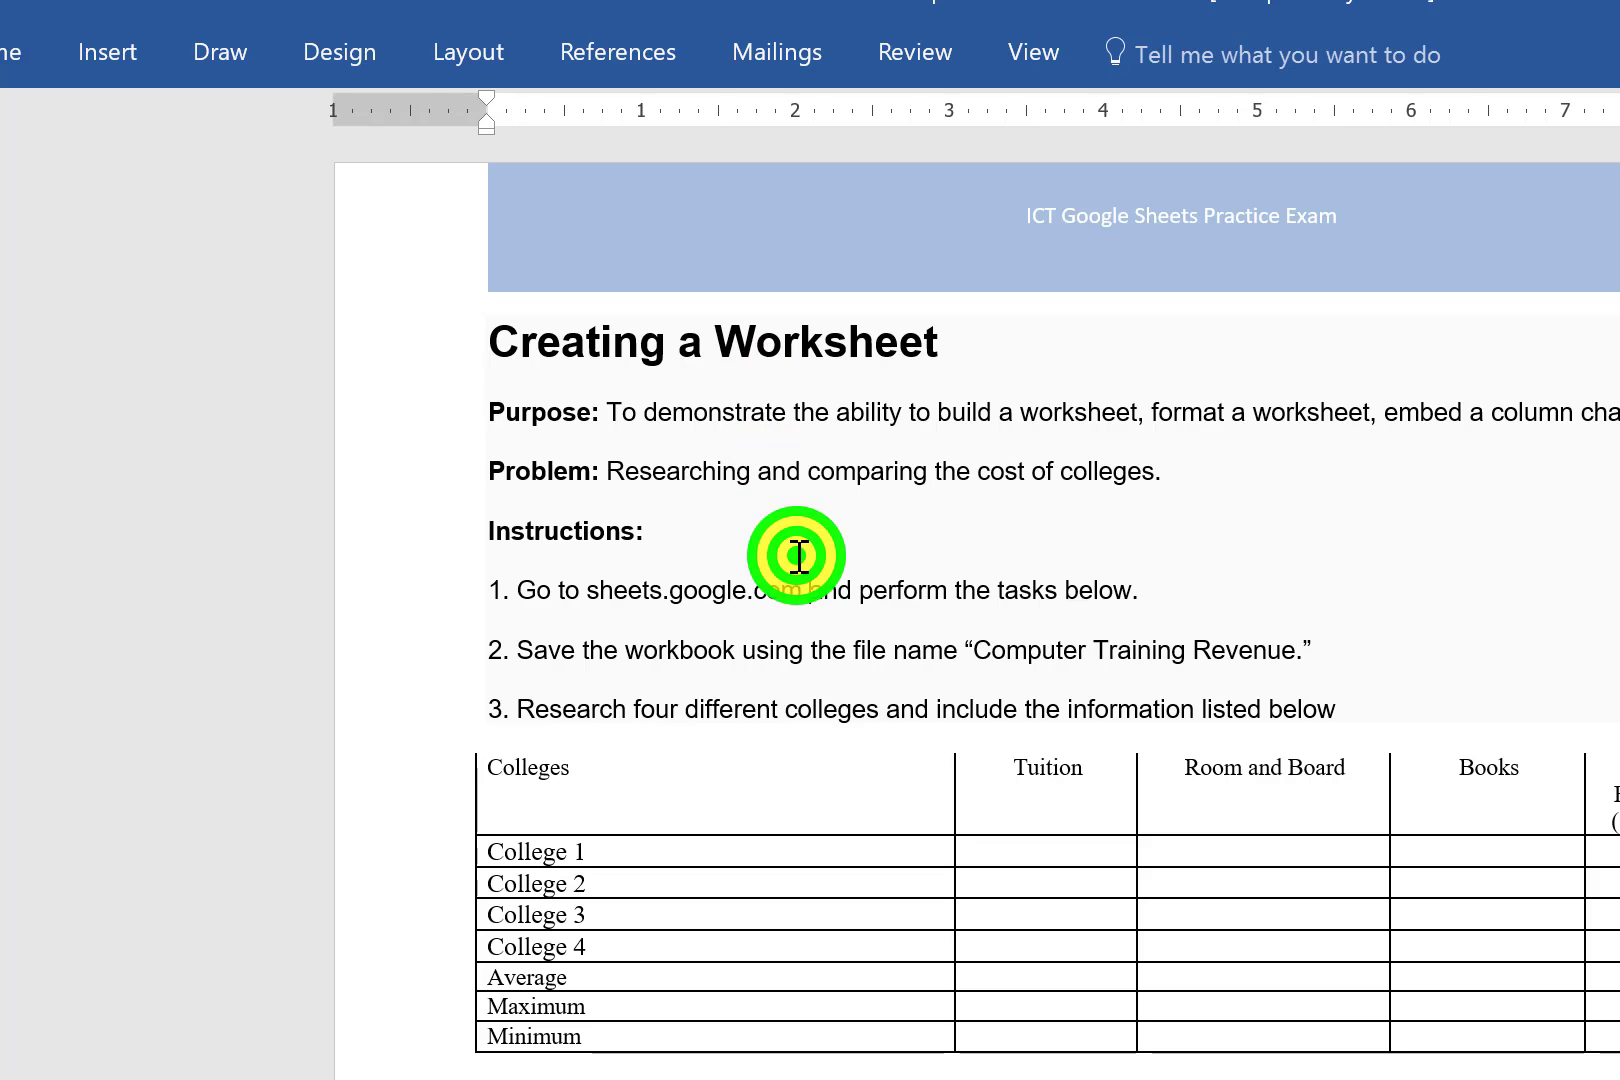
scroll(799, 556, "down", 1)
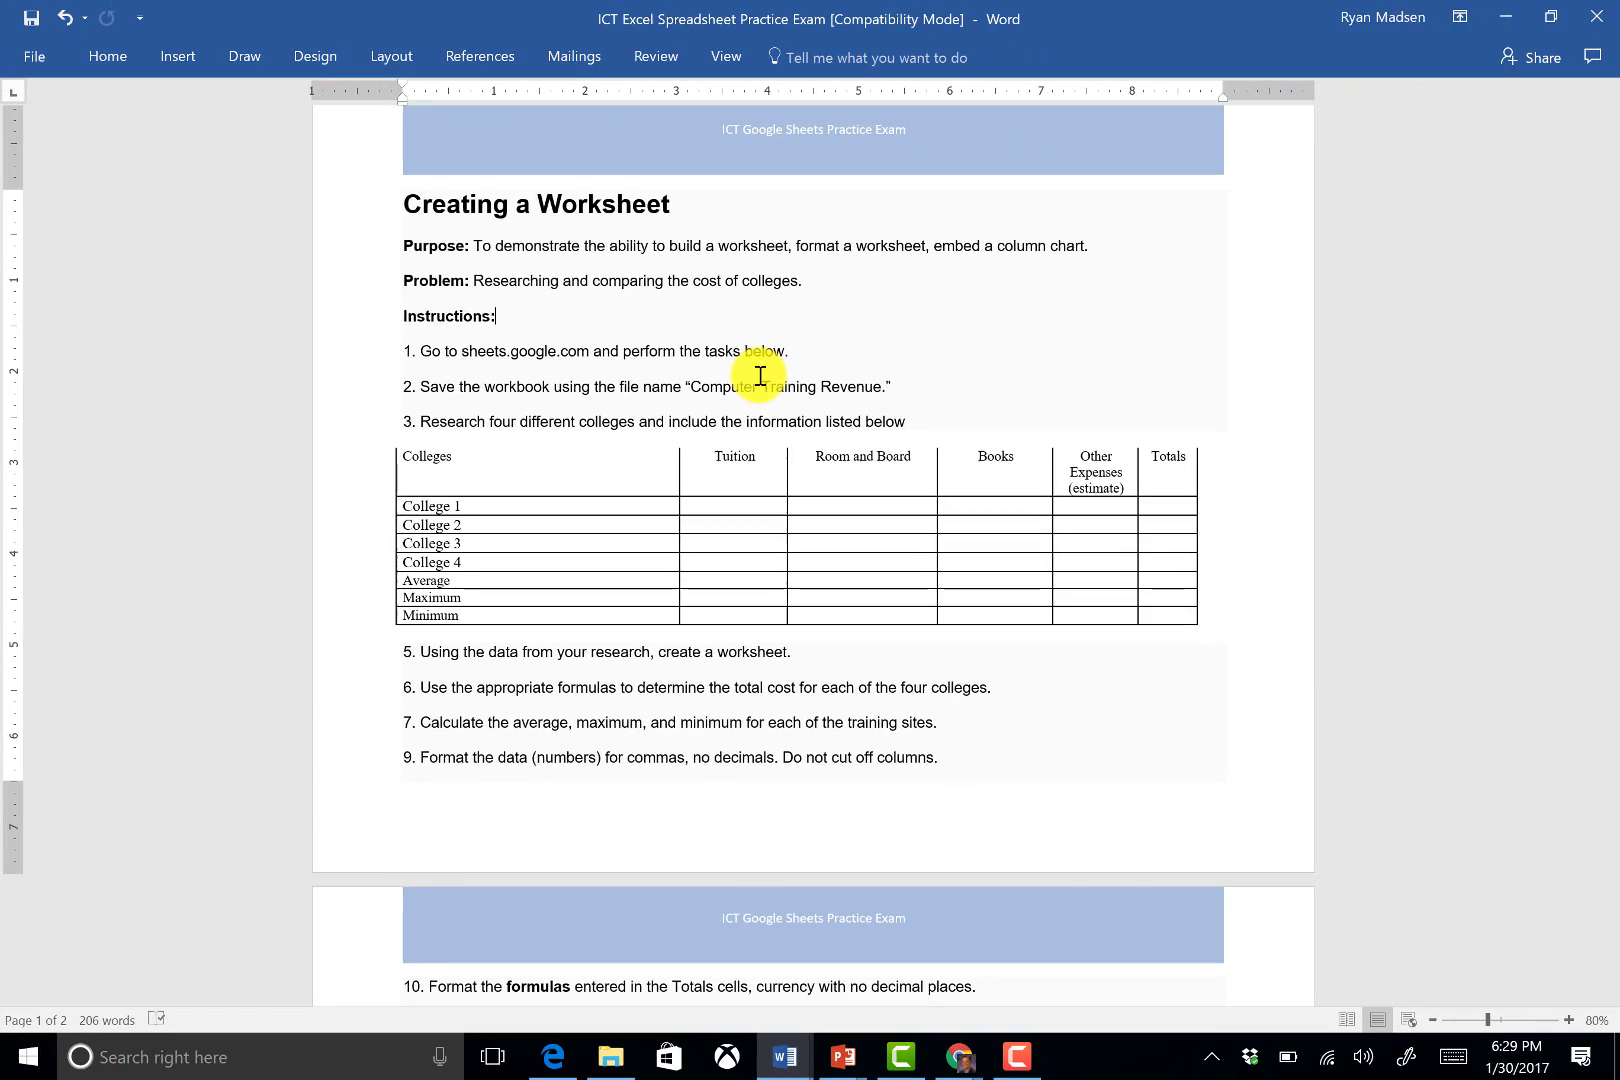
Switch to Chrome and create a blank Google Sheets spreadsheet from drive.google.com
key("alt+Tab")
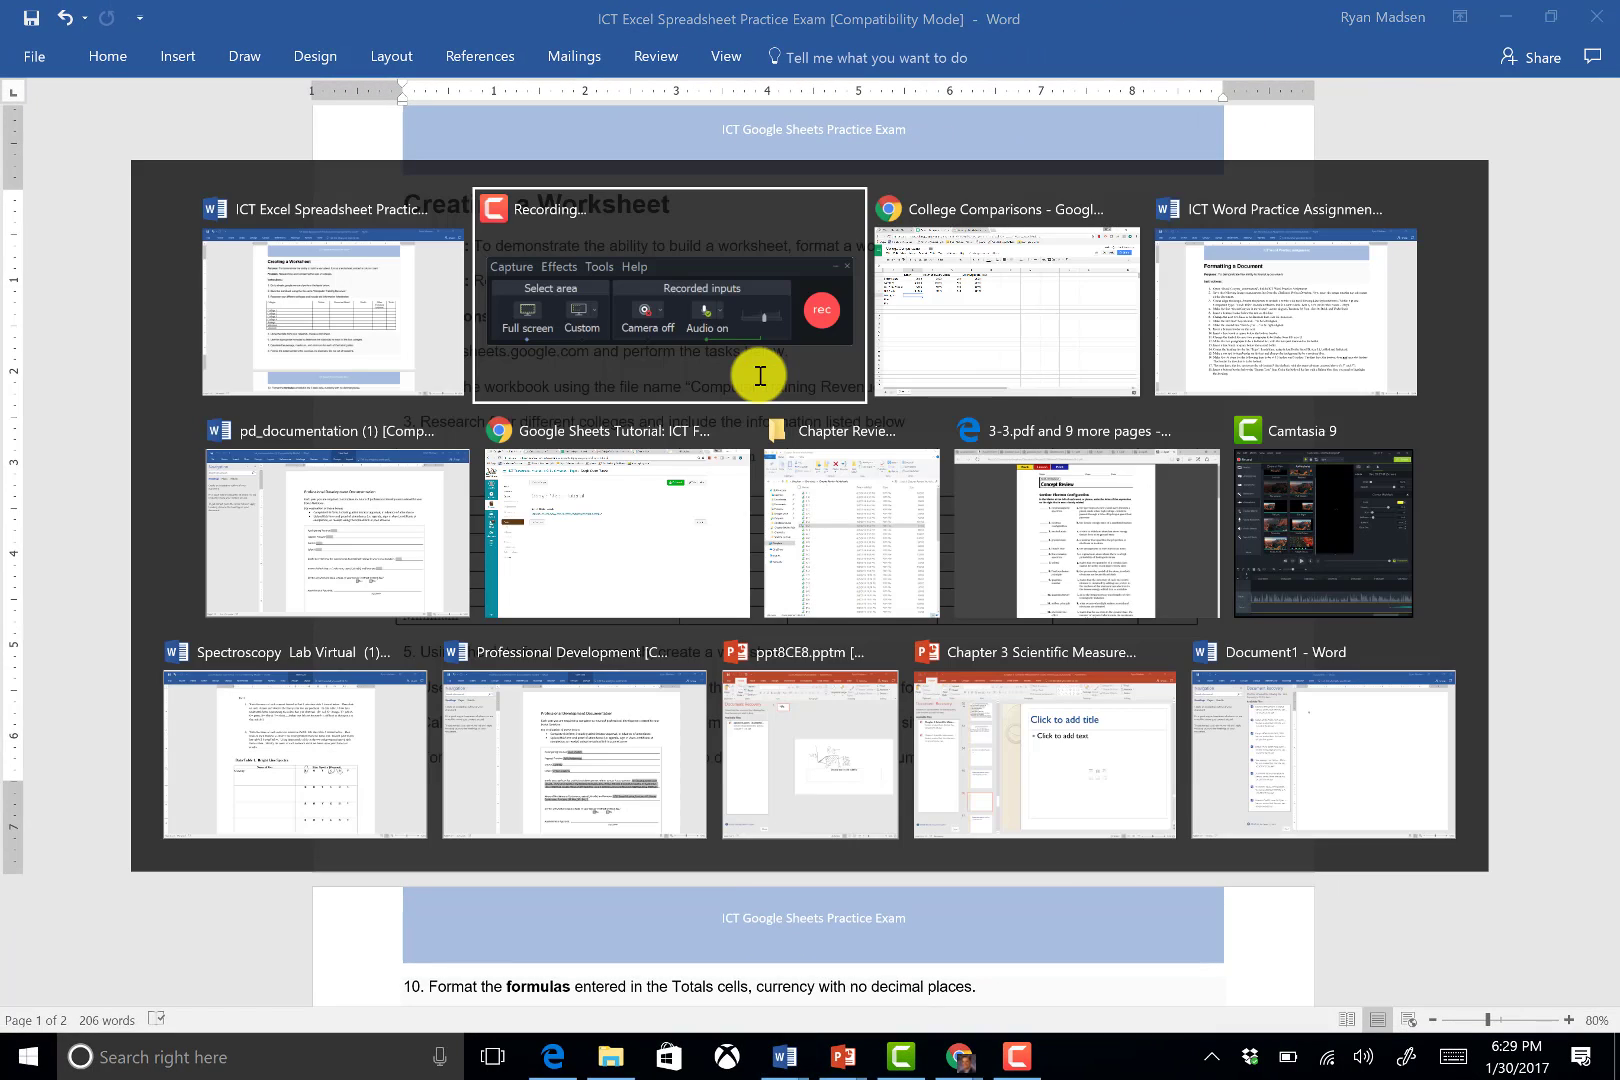
key("alt+Tab")
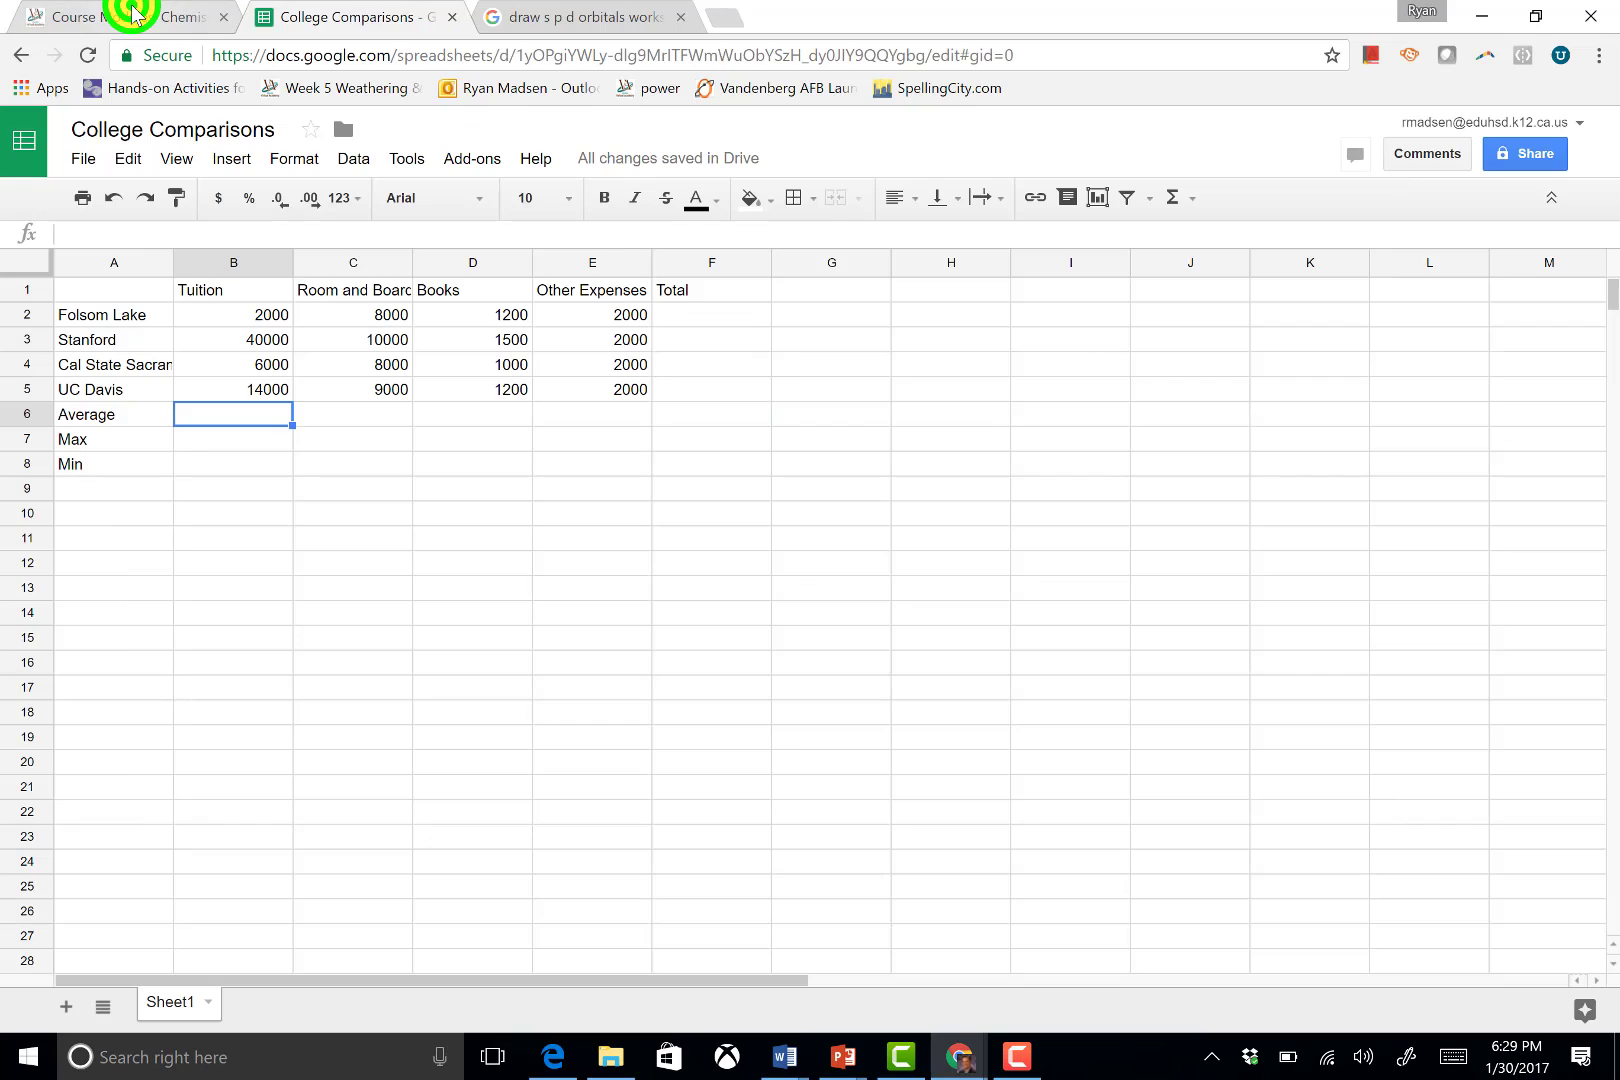
left_click(133, 12)
left_click(224, 49)
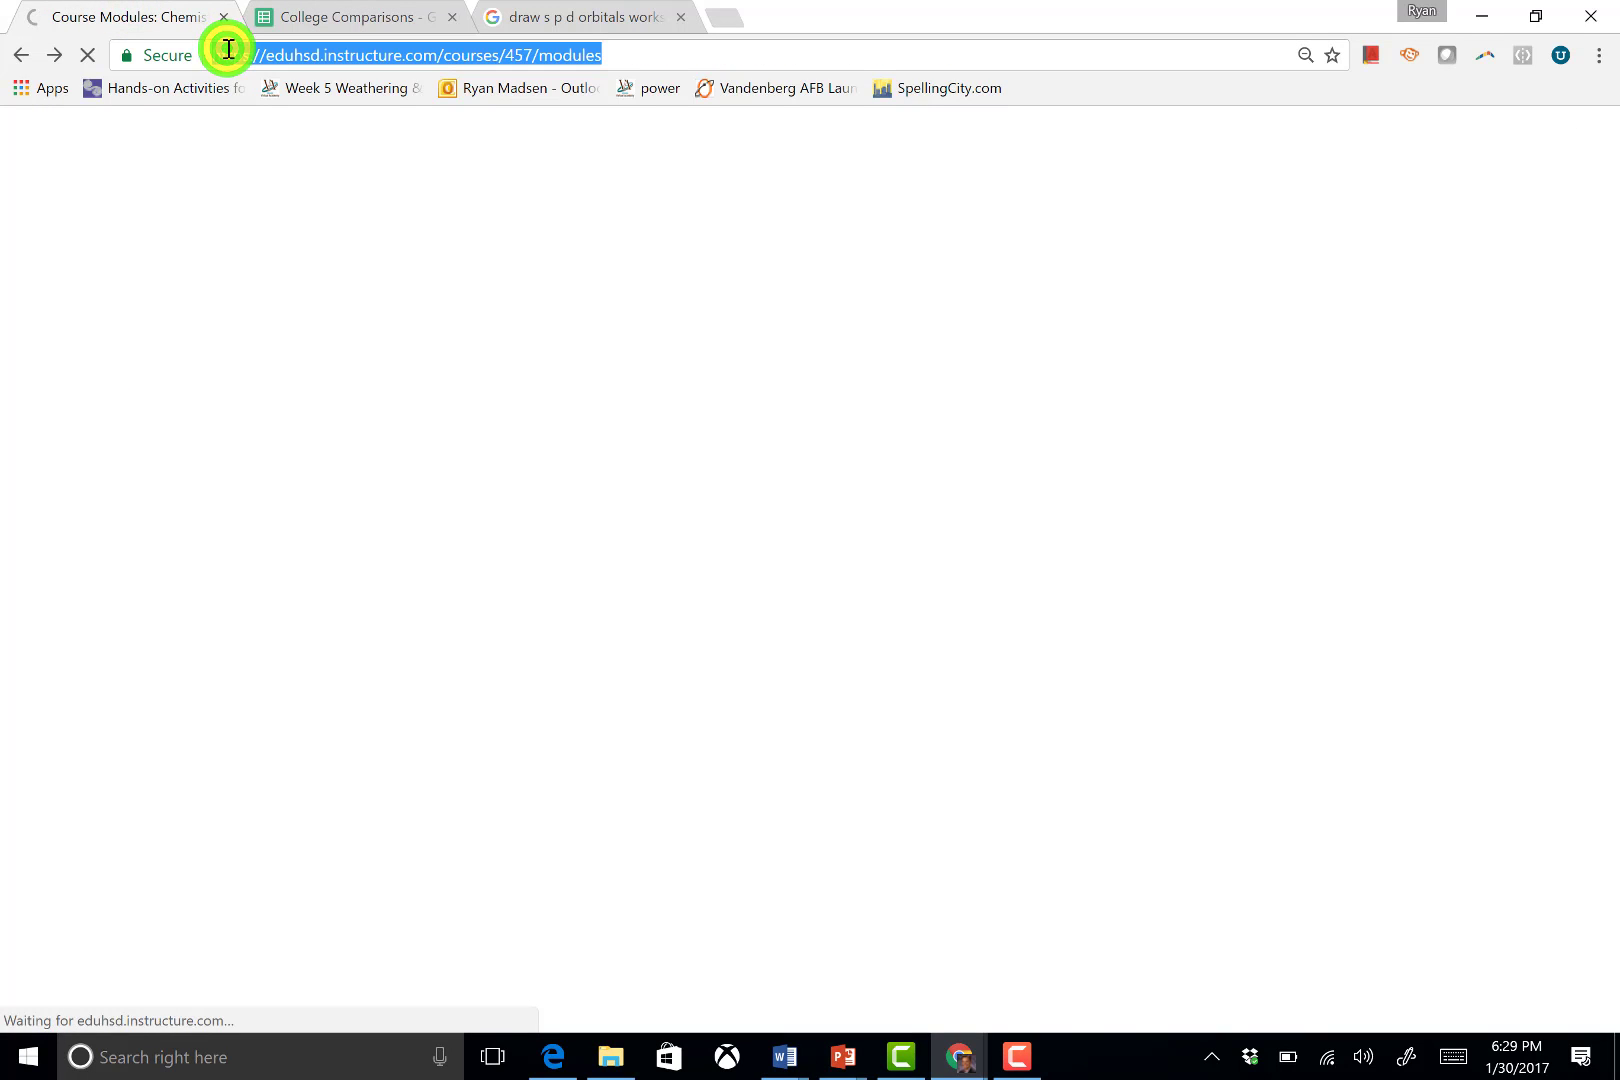
type("drive.google.com")
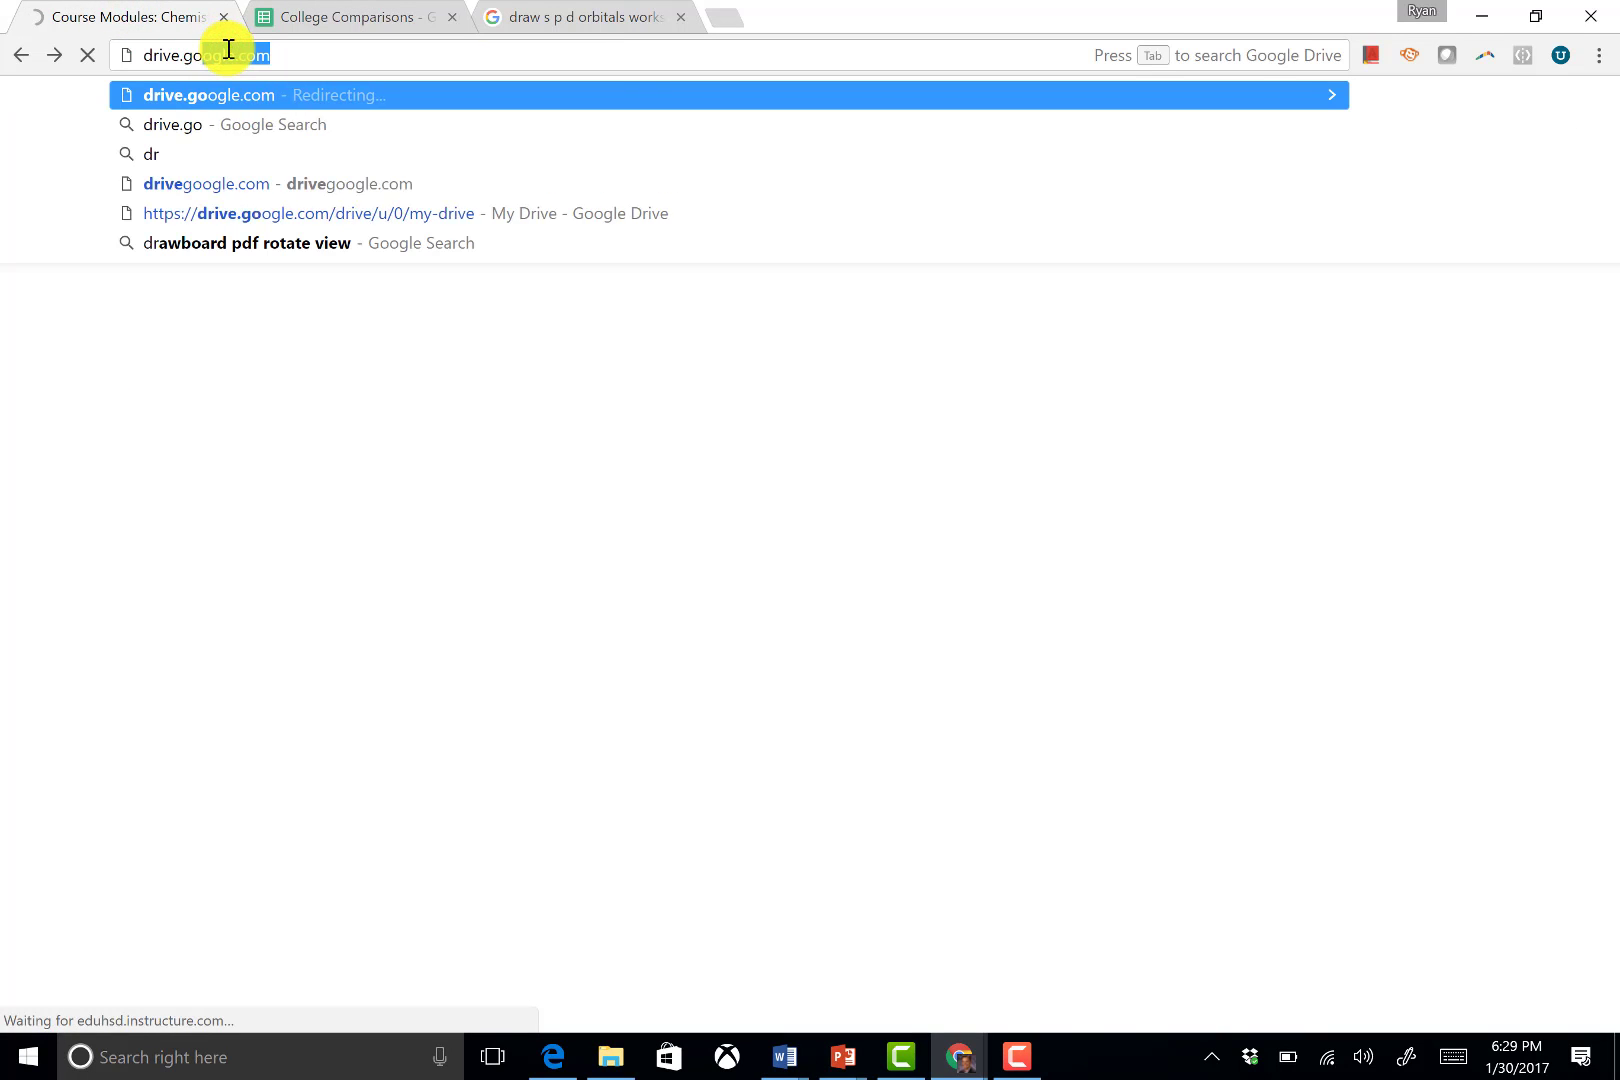
key("Return")
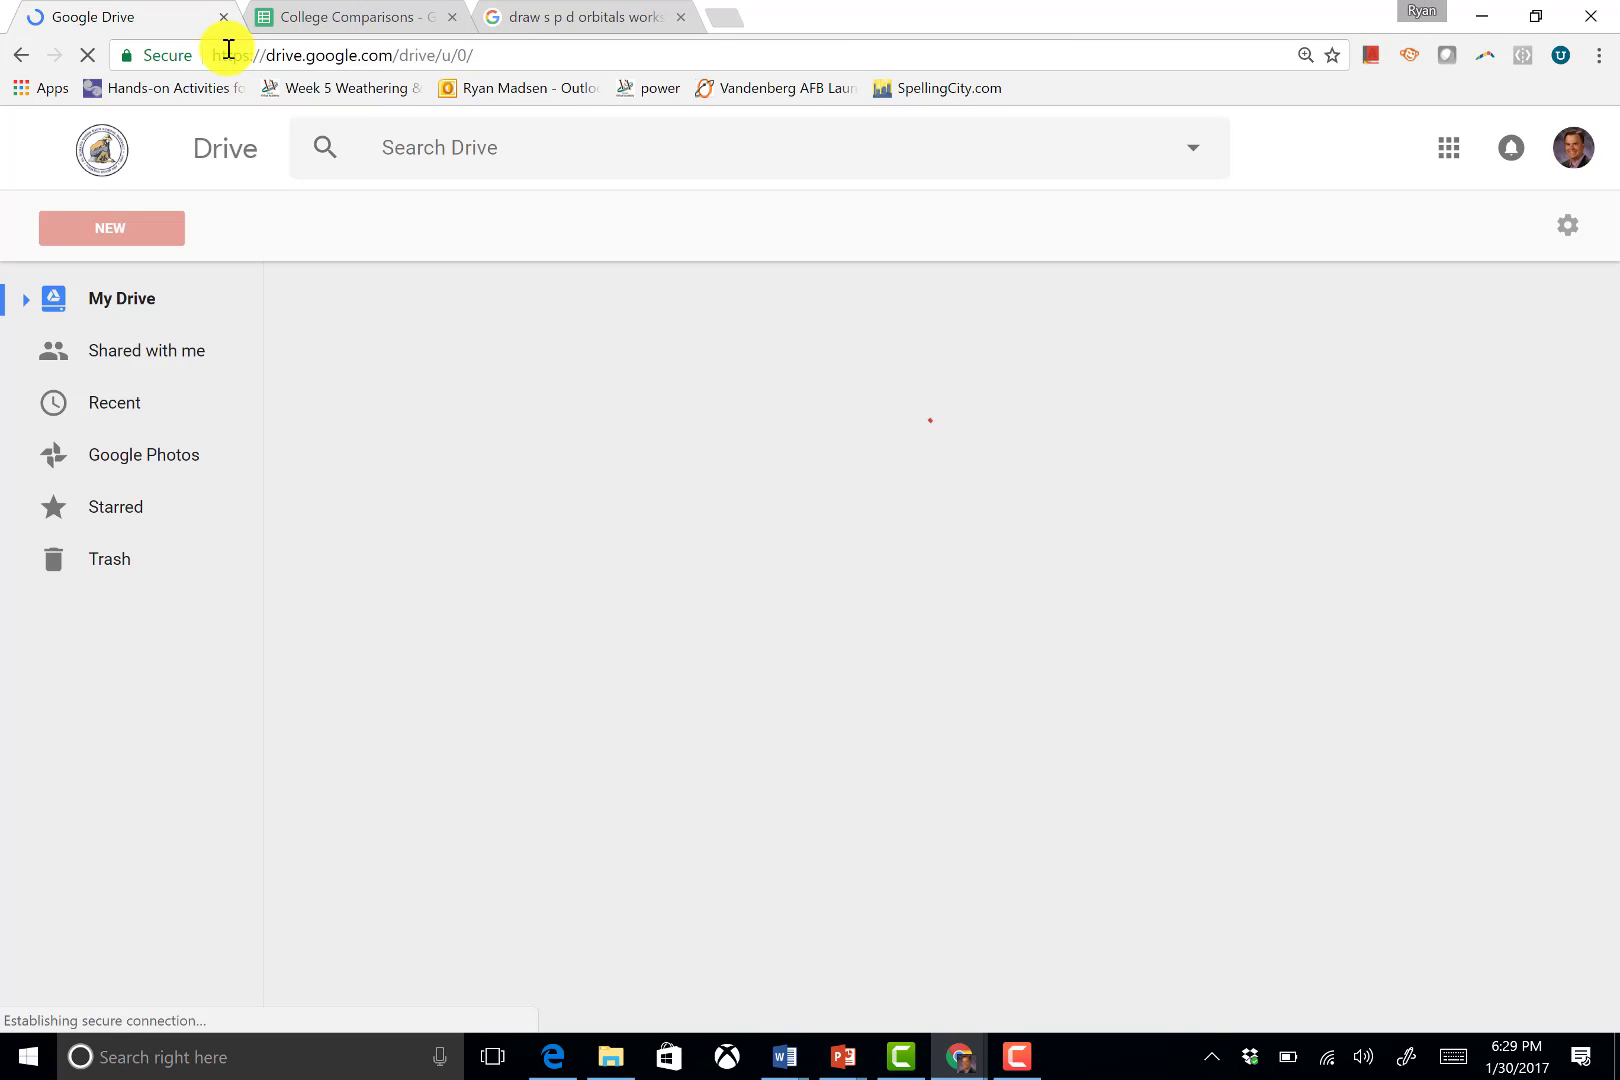
left_click(127, 228)
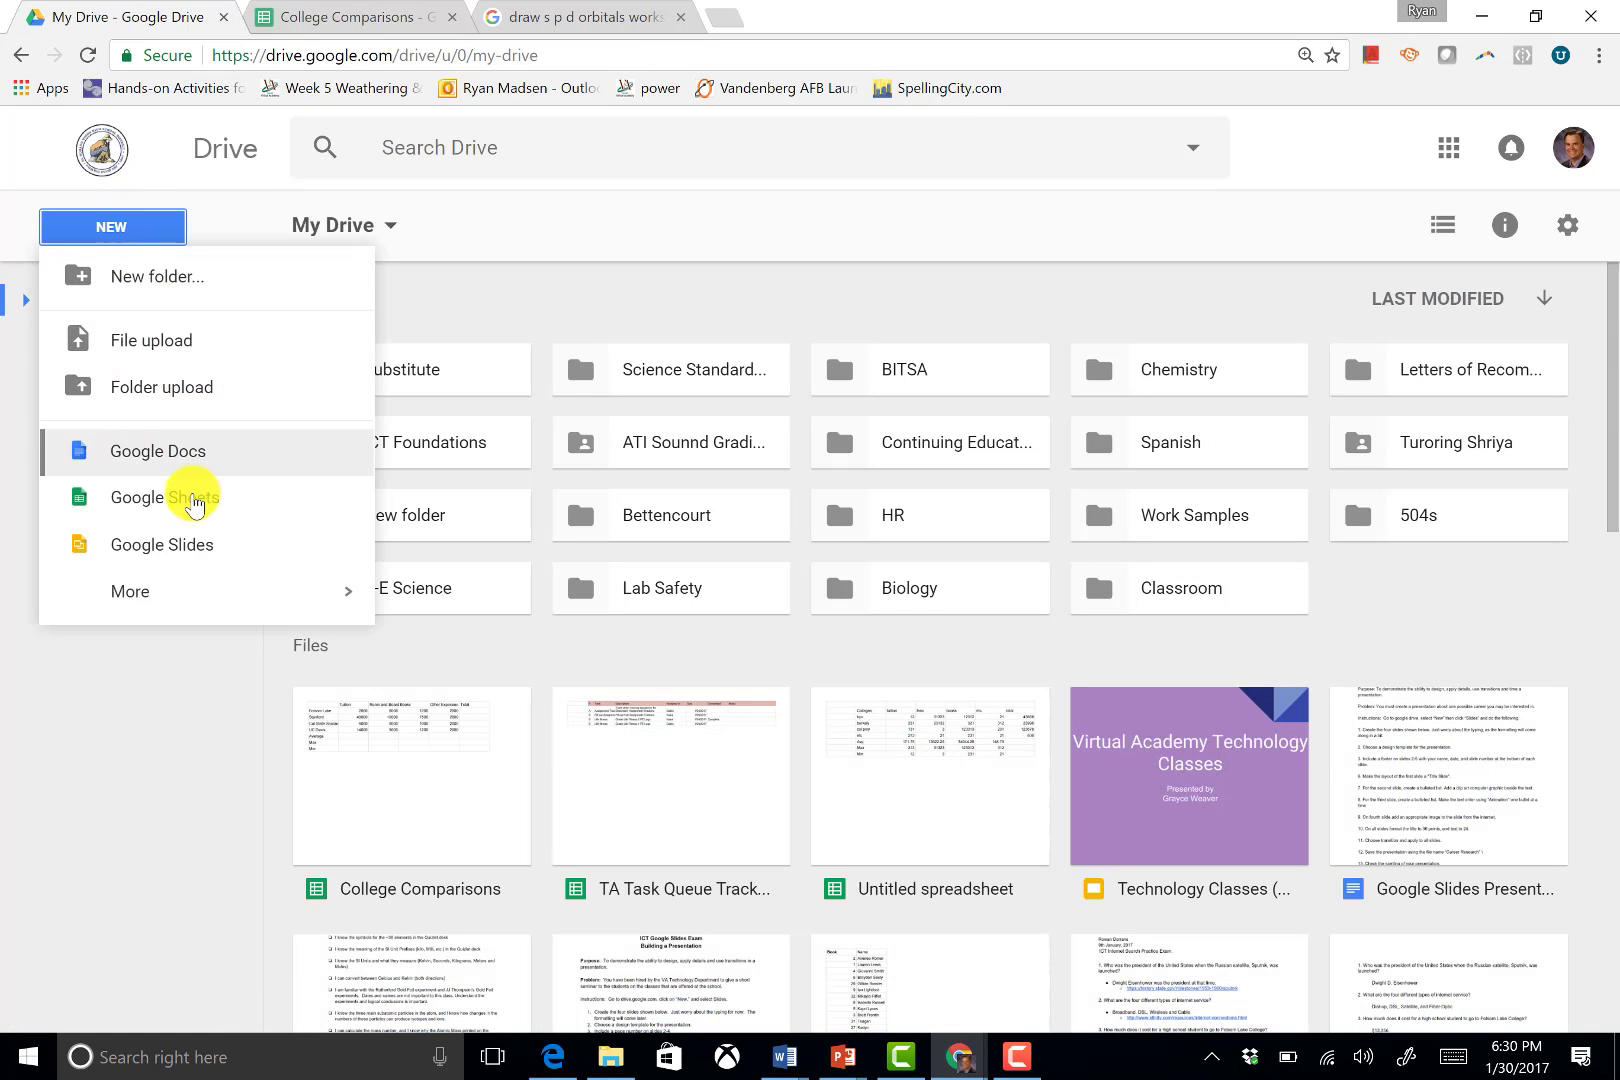
left_click(188, 497)
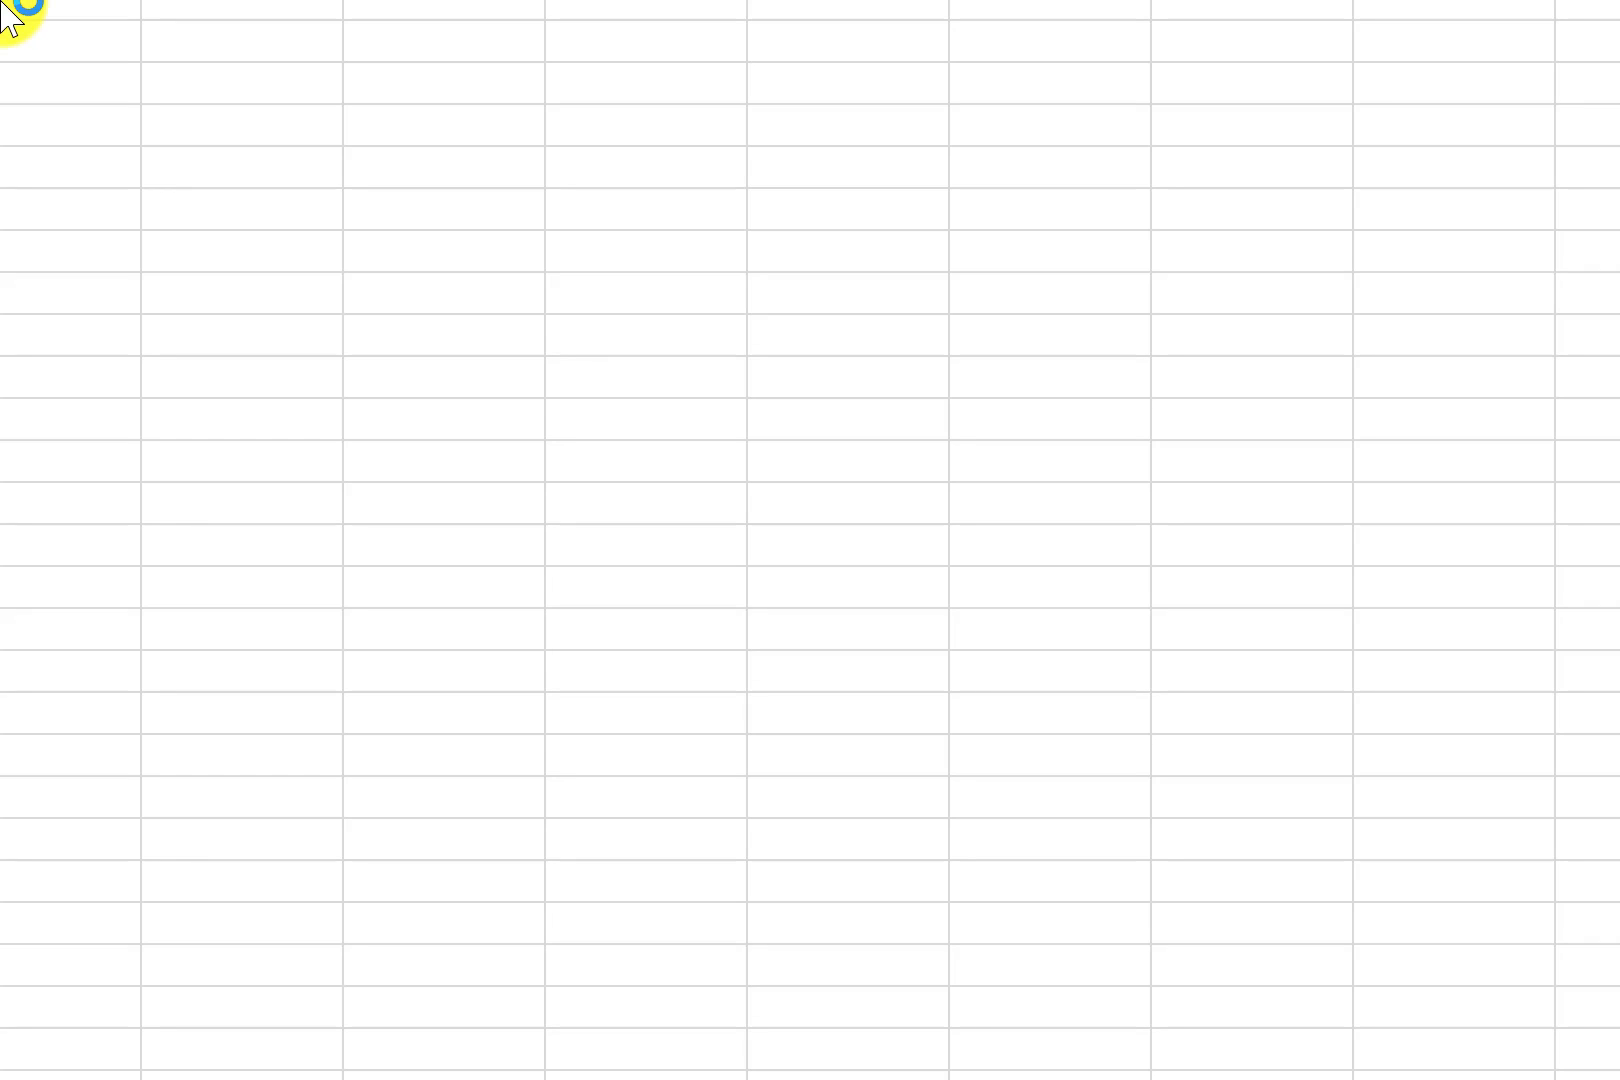
Check the table headings in the Word instructions and enter the heading Colleges in cell A1 of the new spreadsheet
key("alt+Tab")
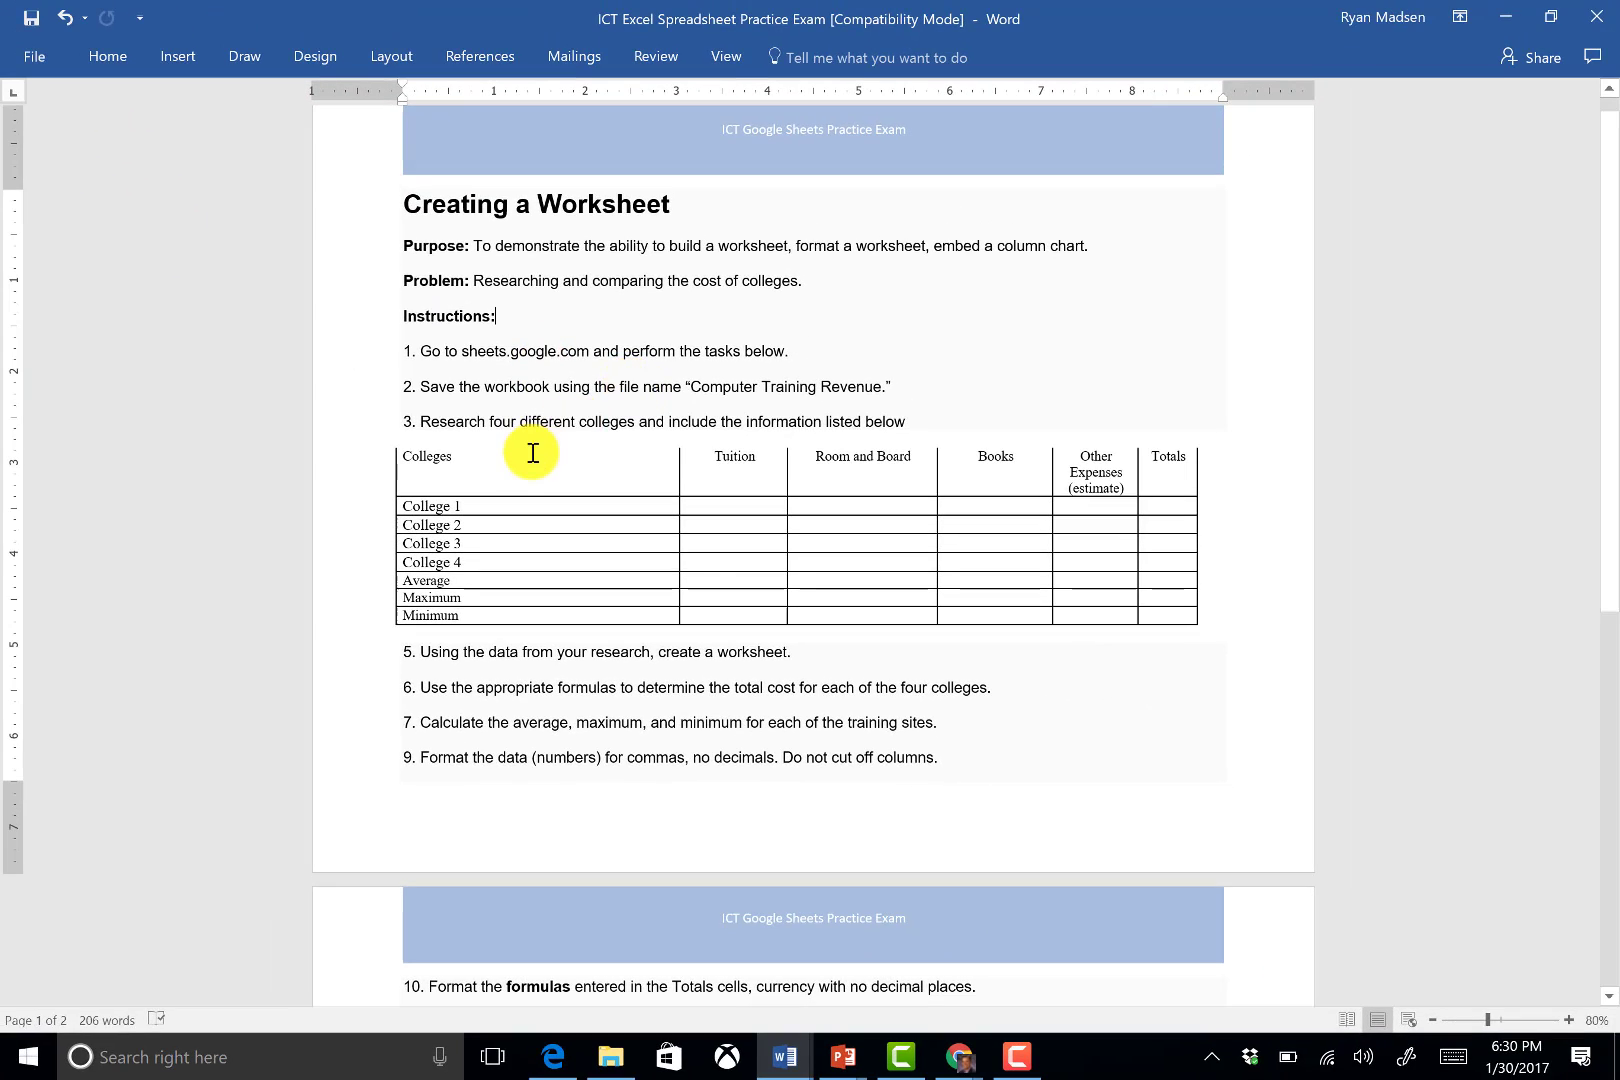
key("alt+Tab")
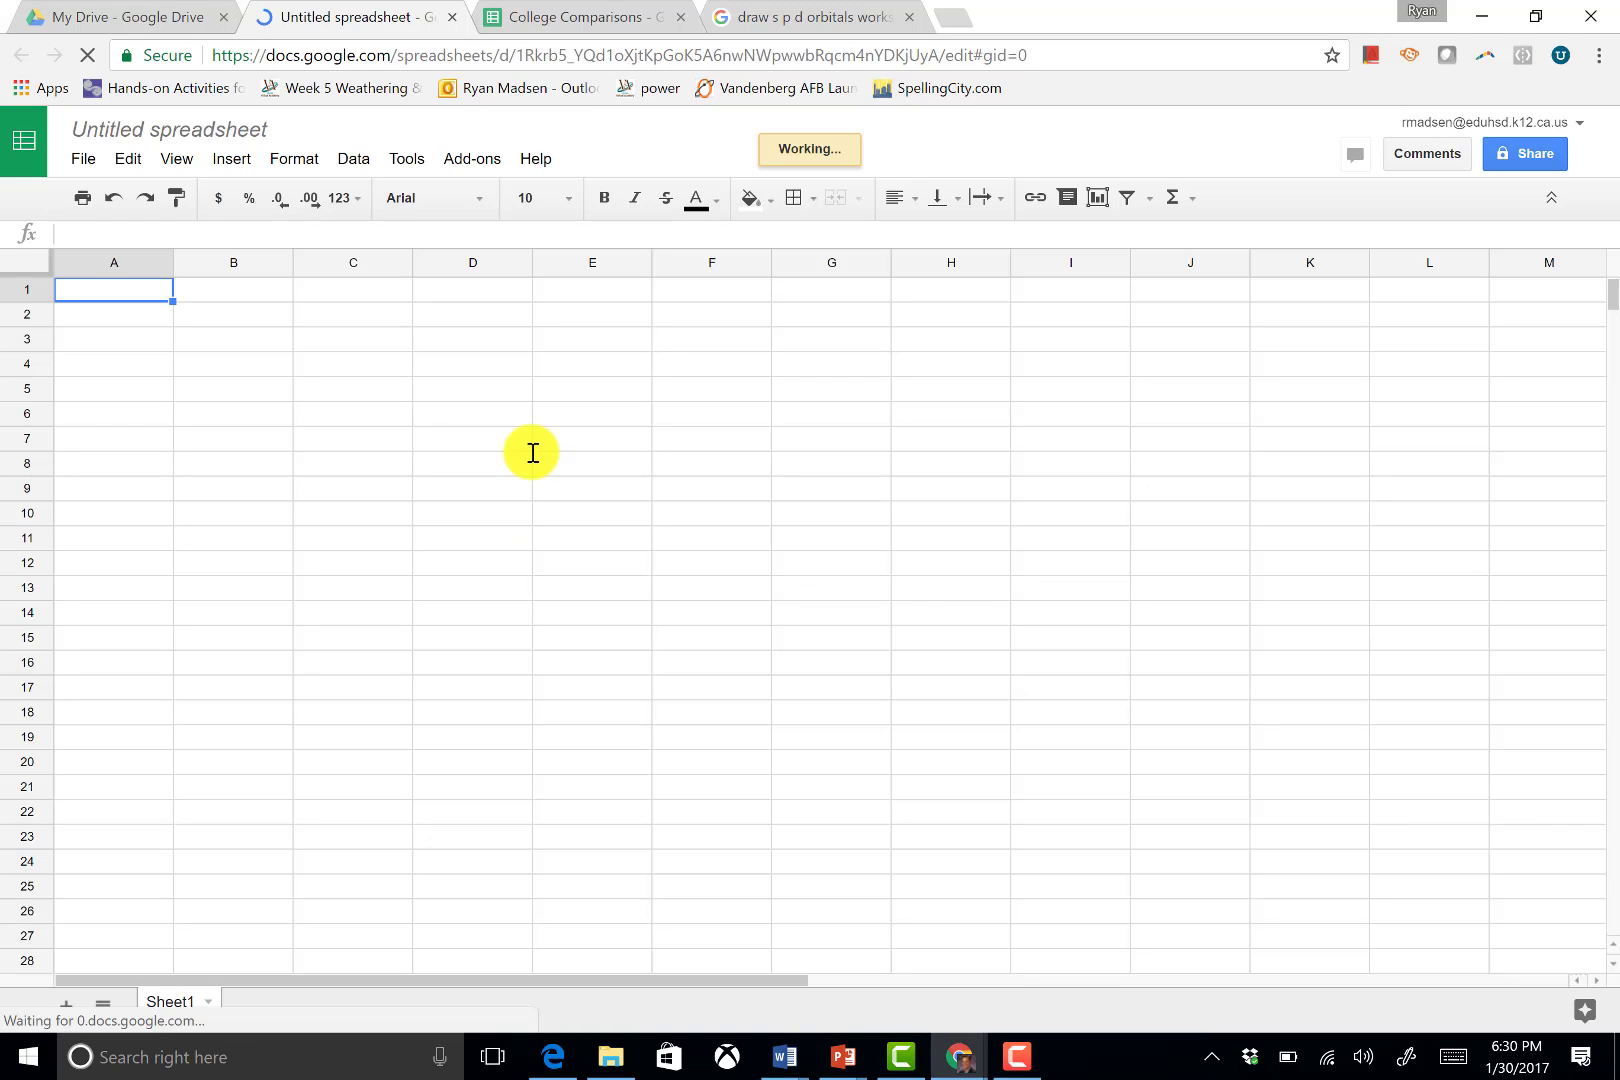
left_click(82, 285)
type("Coll")
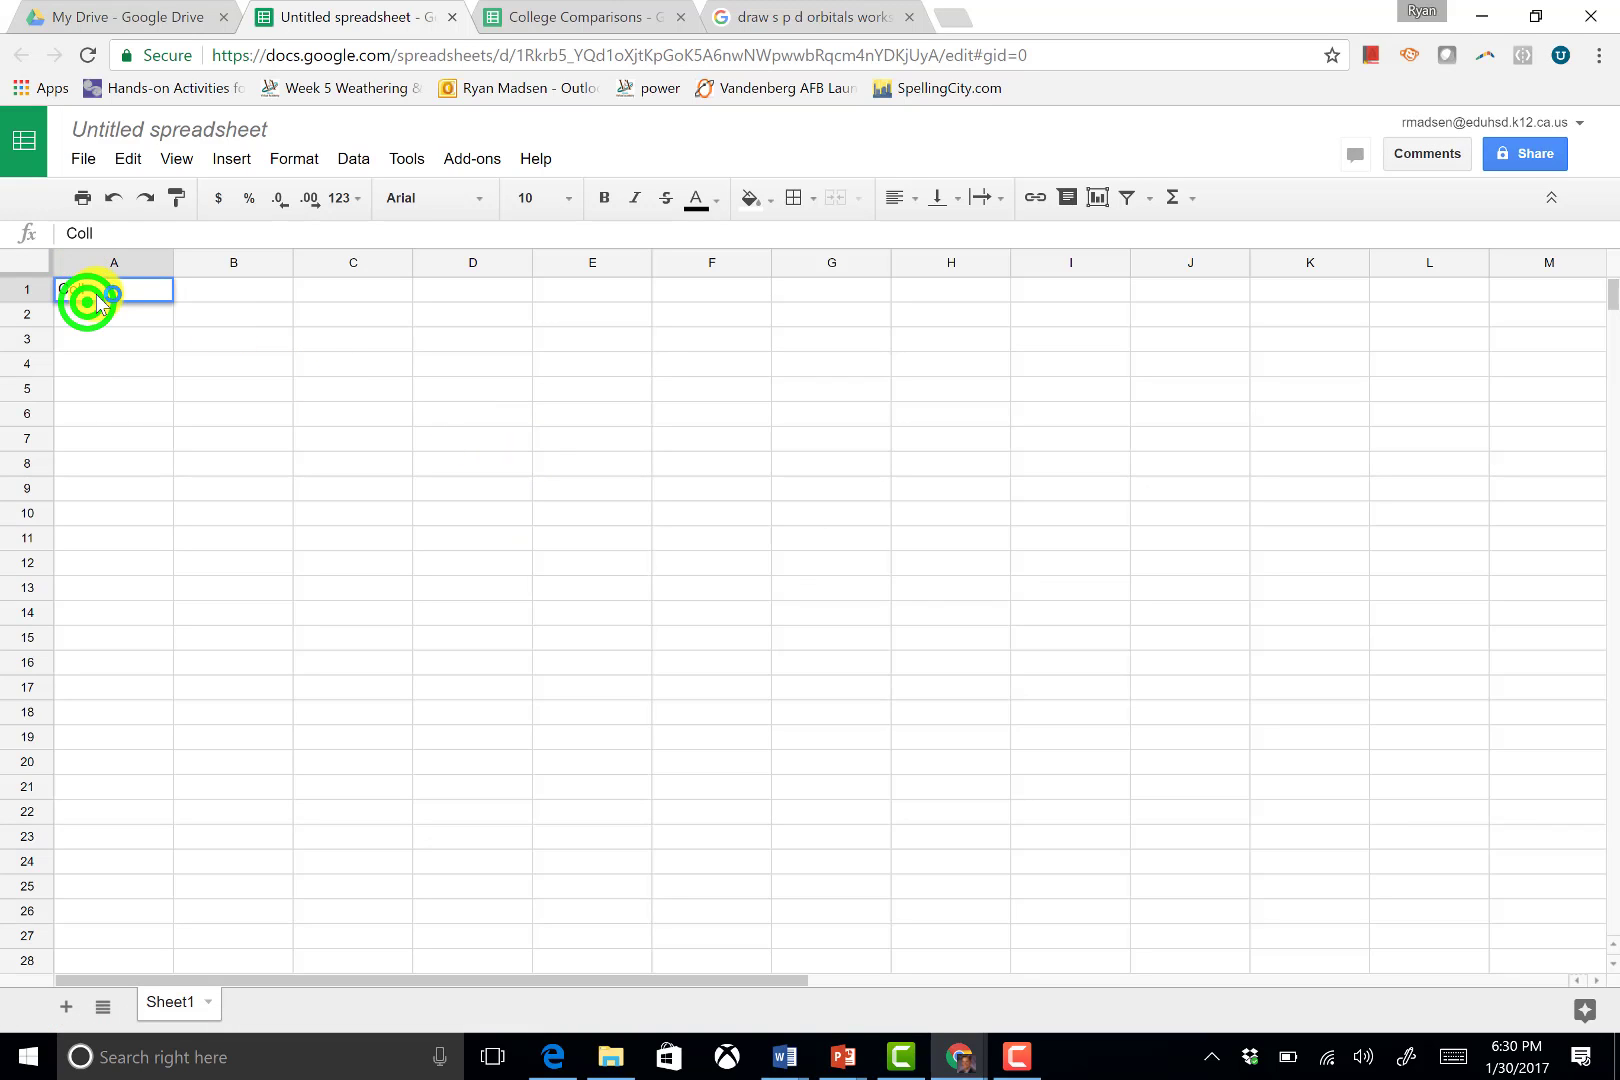
type("eges")
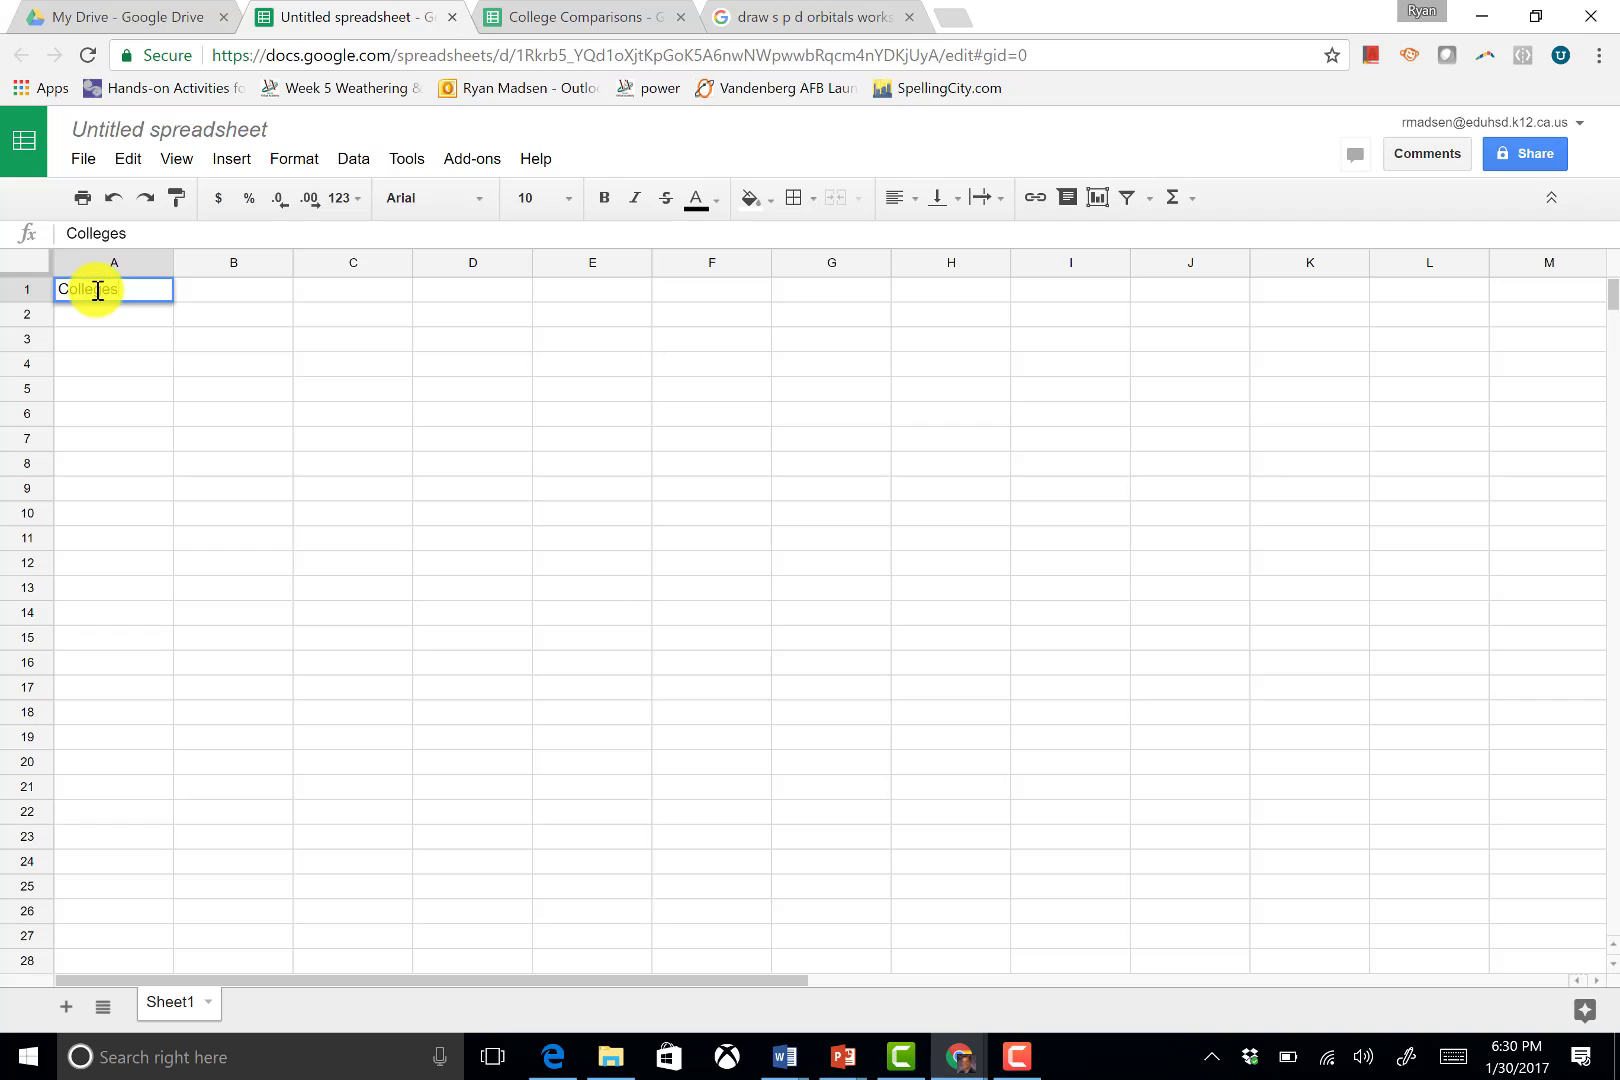
key("Tab")
Following the Word table, enter the headings Tuition in B1 and Room and Board in C1 of the new spreadsheet
key("alt+Tab")
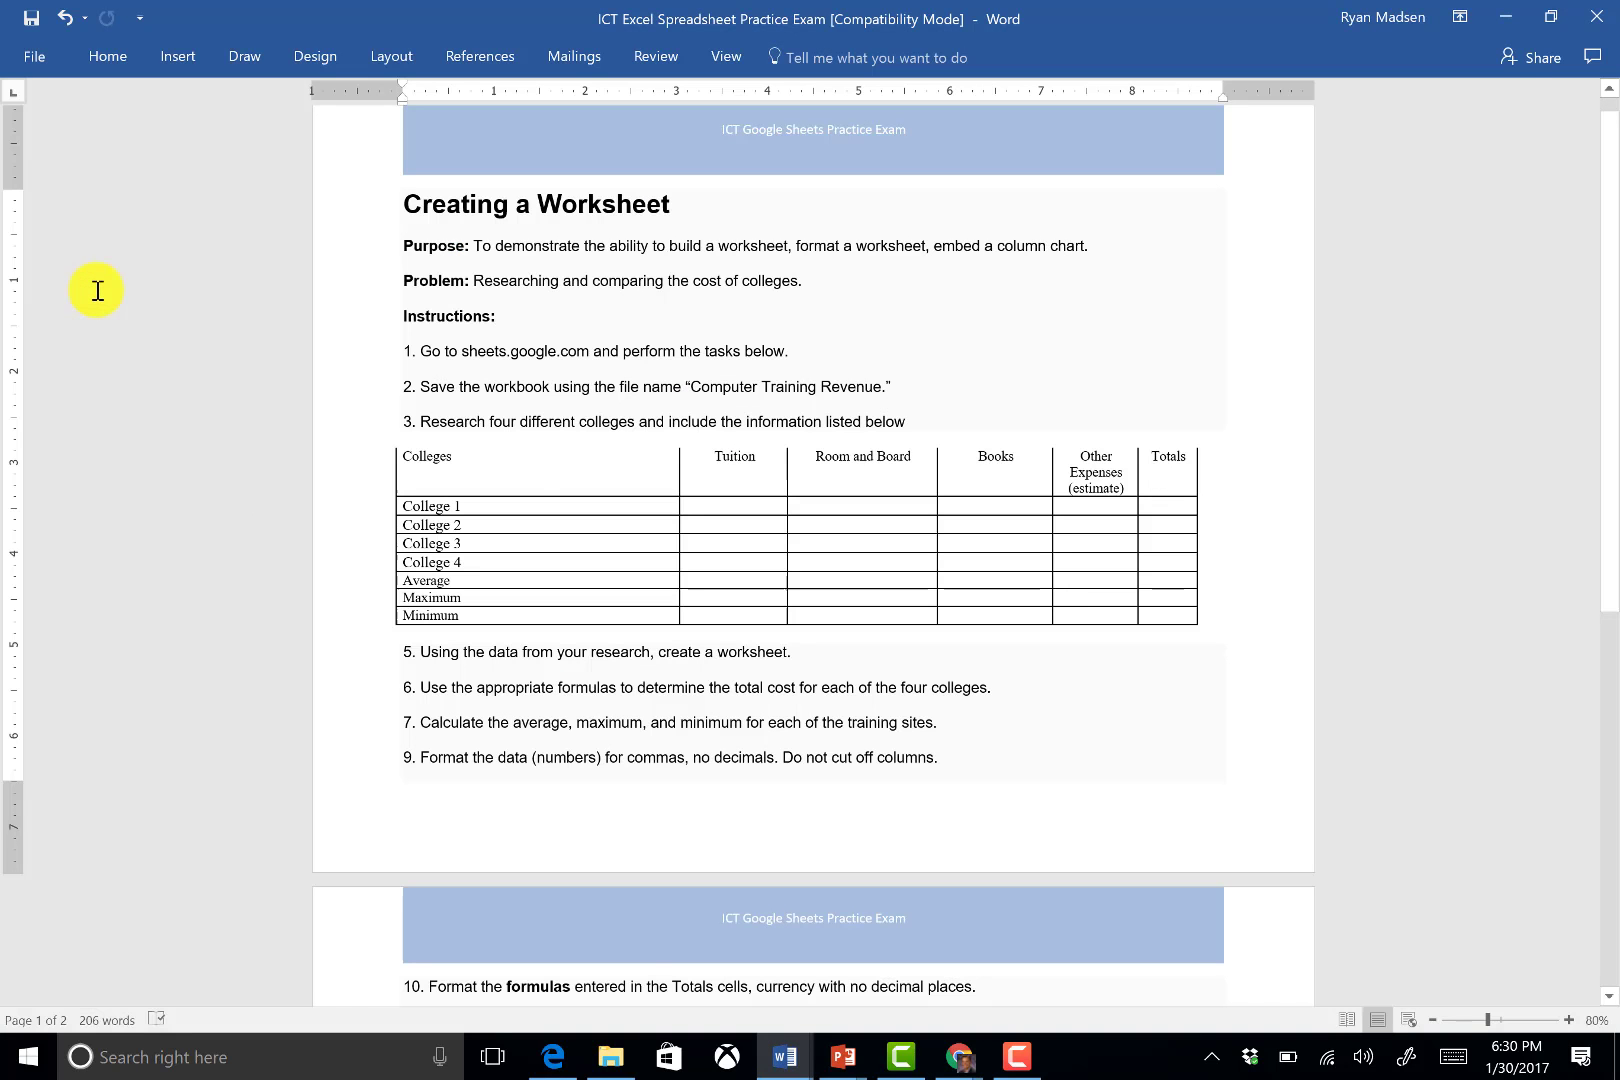
key("alt+Tab")
type("Tuition")
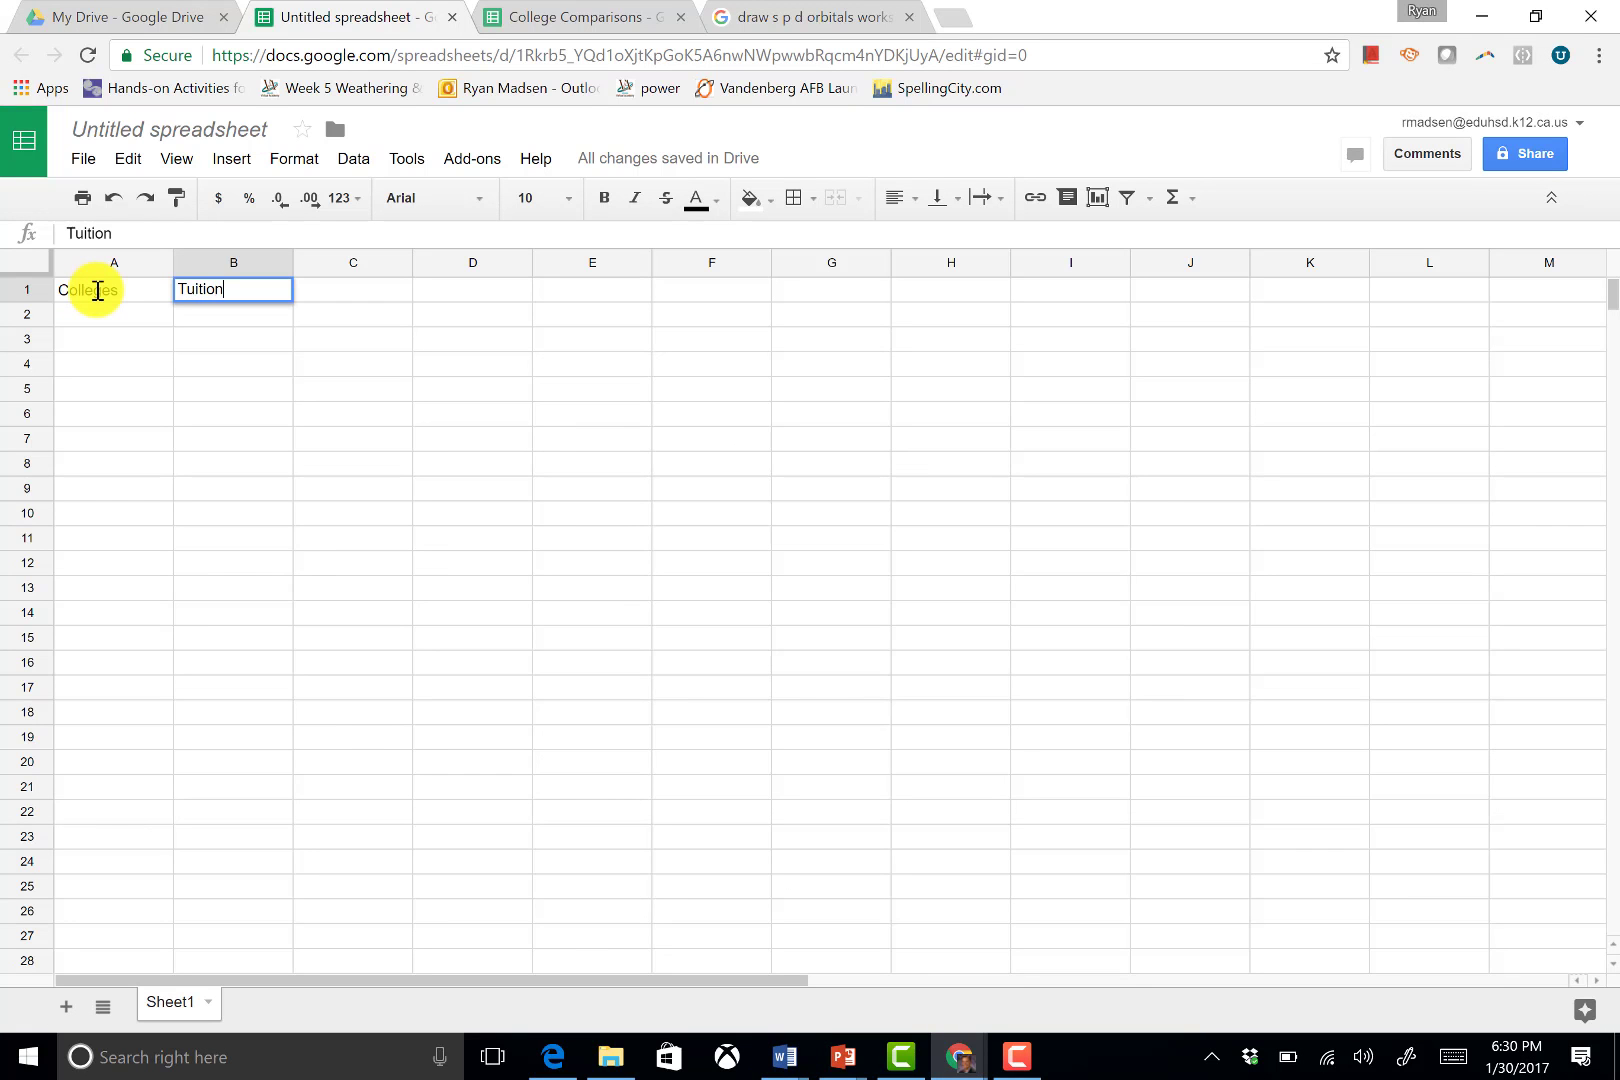
key("Tab")
key("alt+Tab")
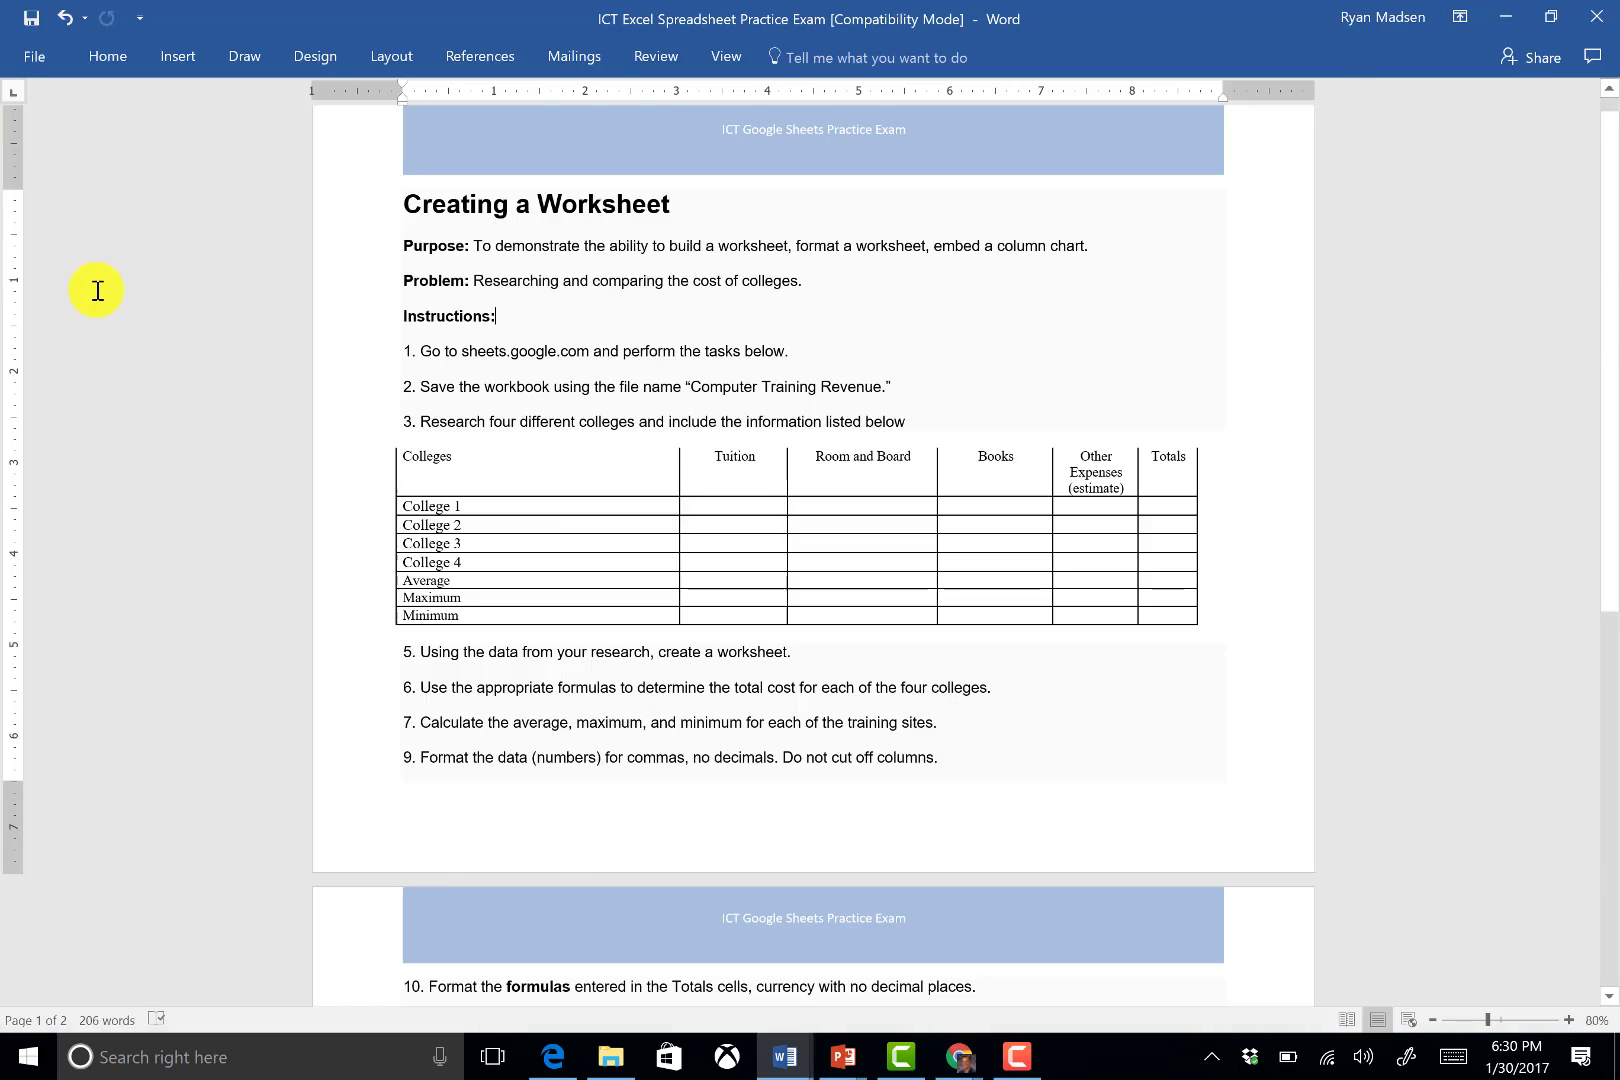
key("alt+Tab")
type("Room and Bo")
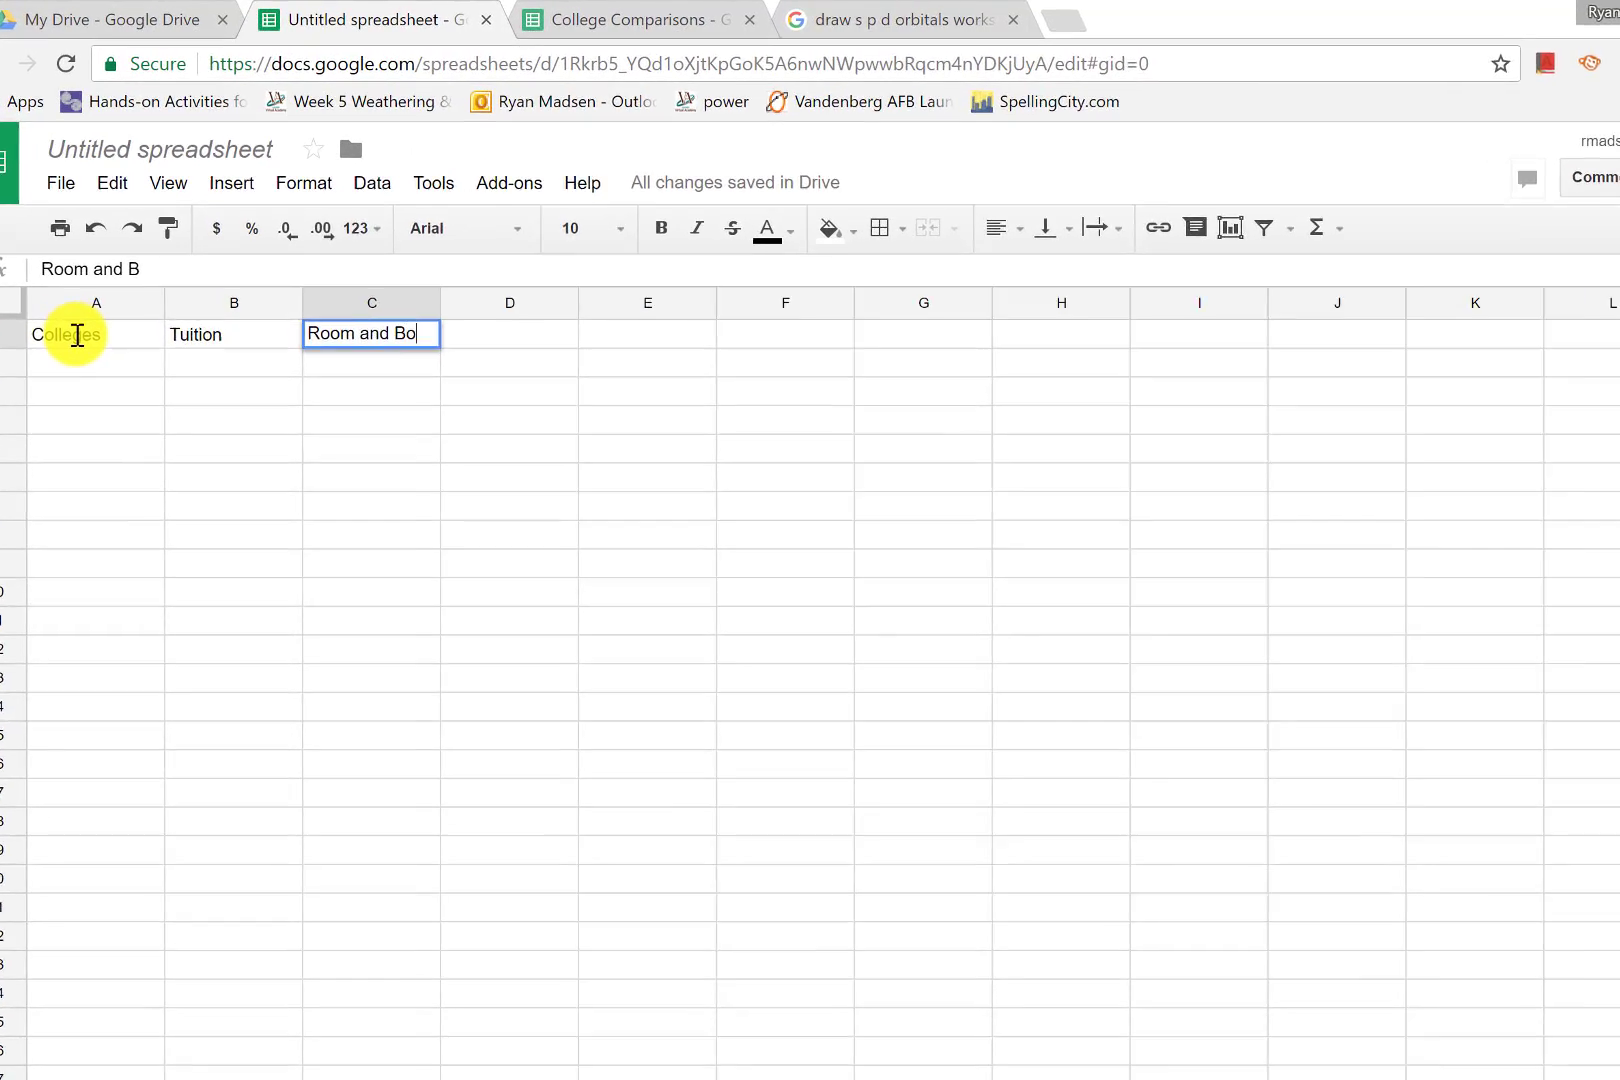
type("ard")
key("Return")
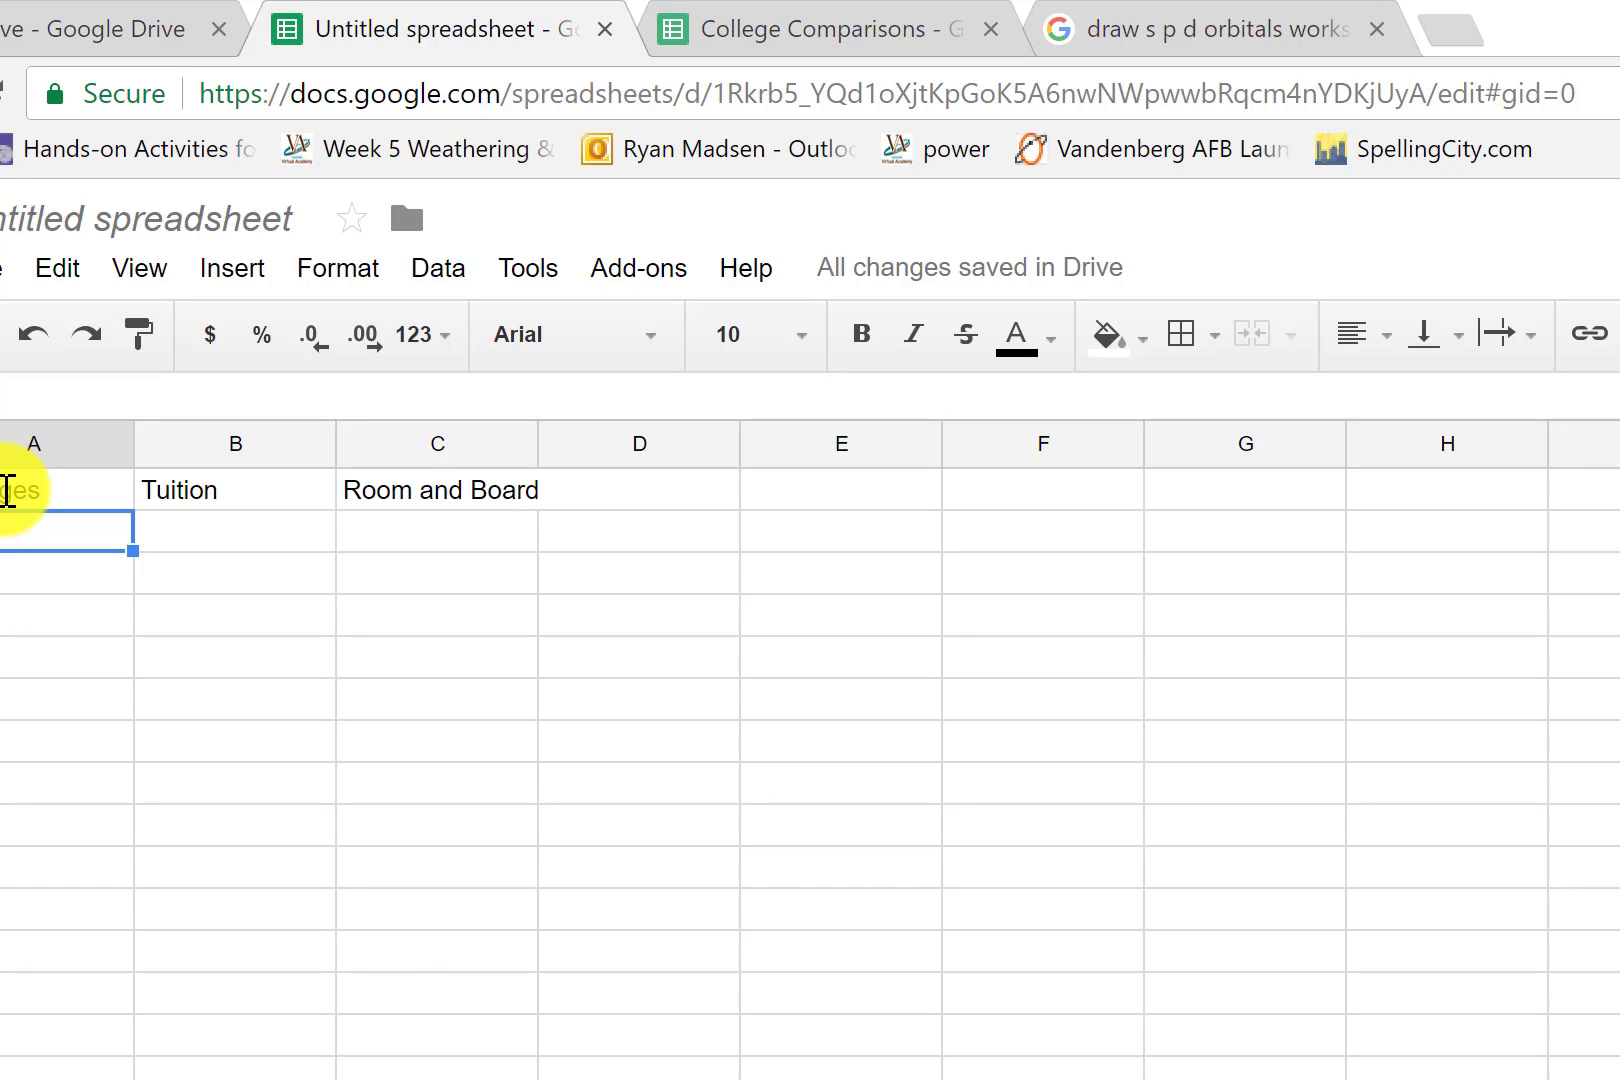
Enter the college names Folsom Lake in A2 and UC Davis in A3
type("Folsom Lk")
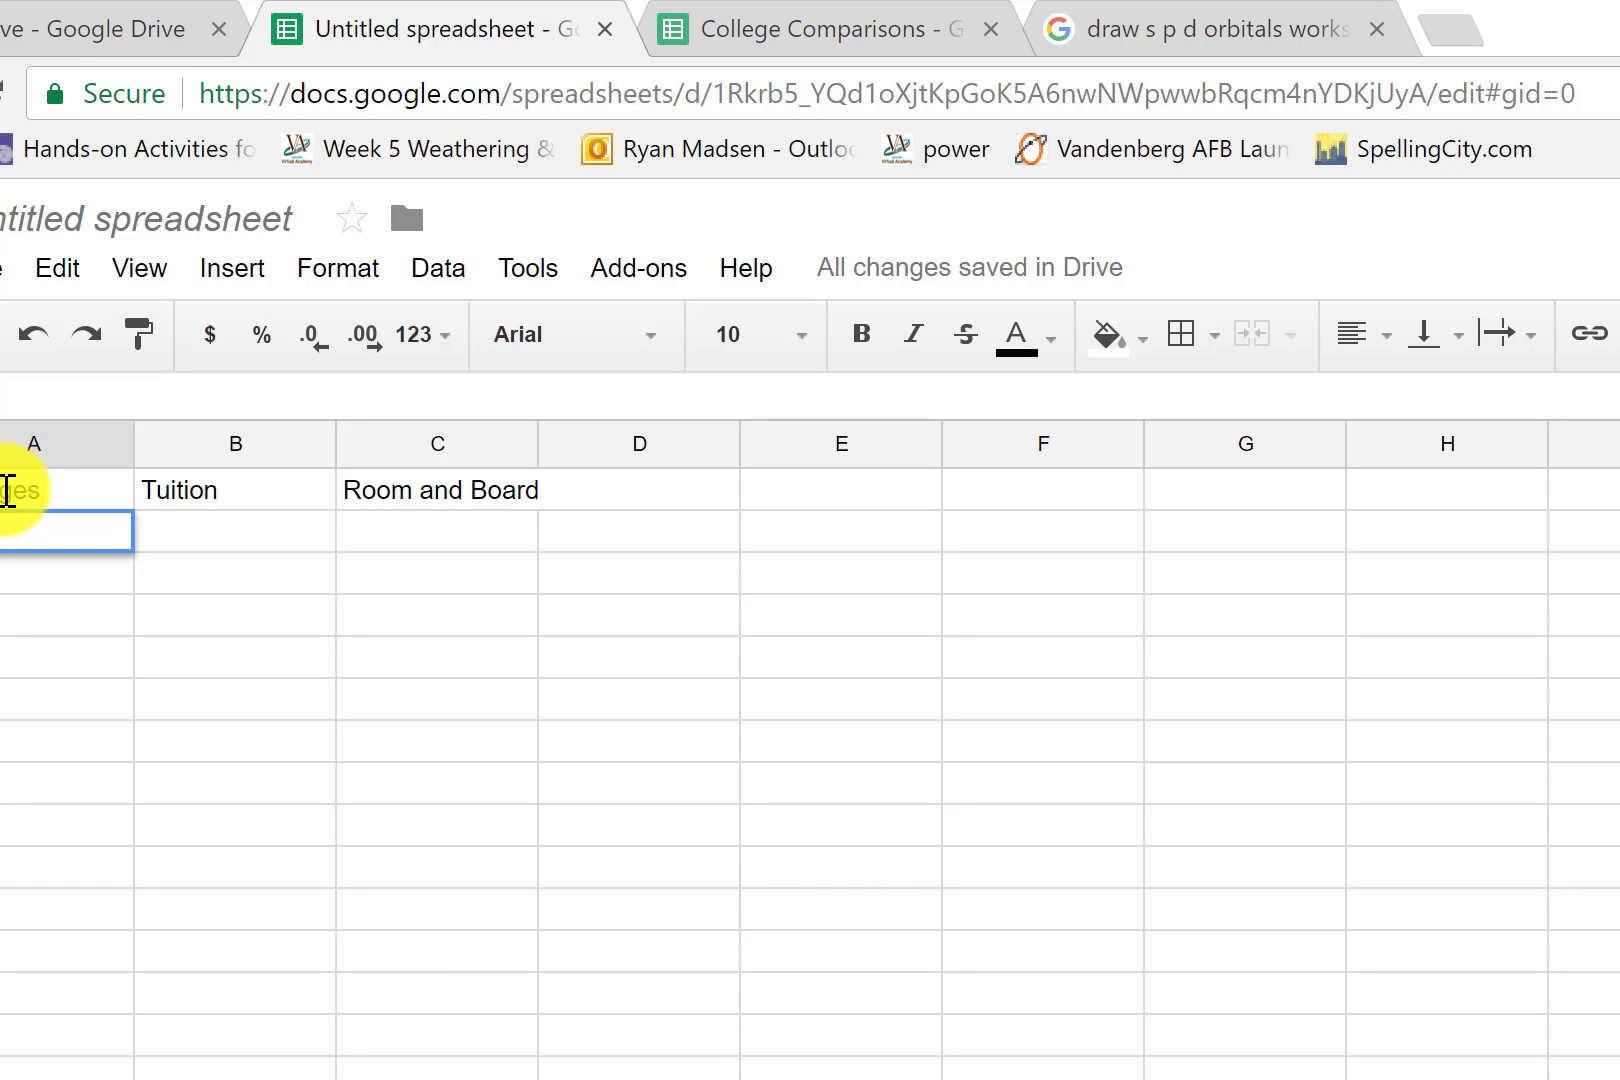
key("BackSpace")
type("k")
key("BackSpace")
type("ake")
key("Return")
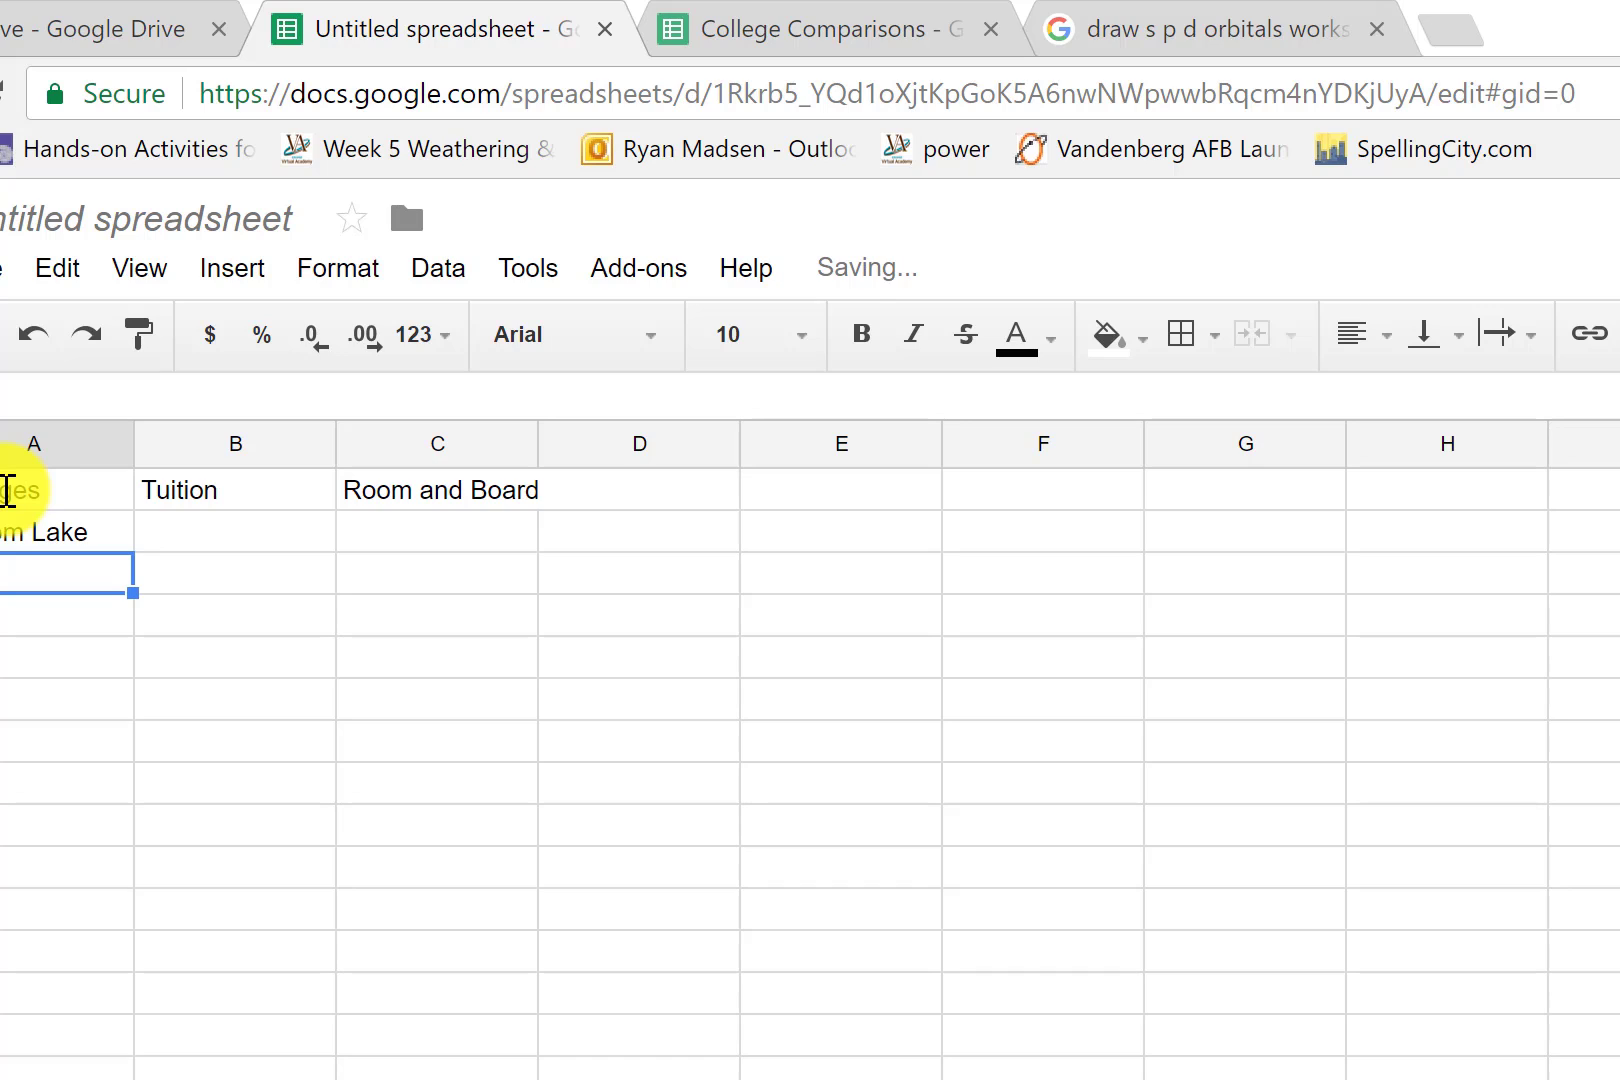
type("UC Davis")
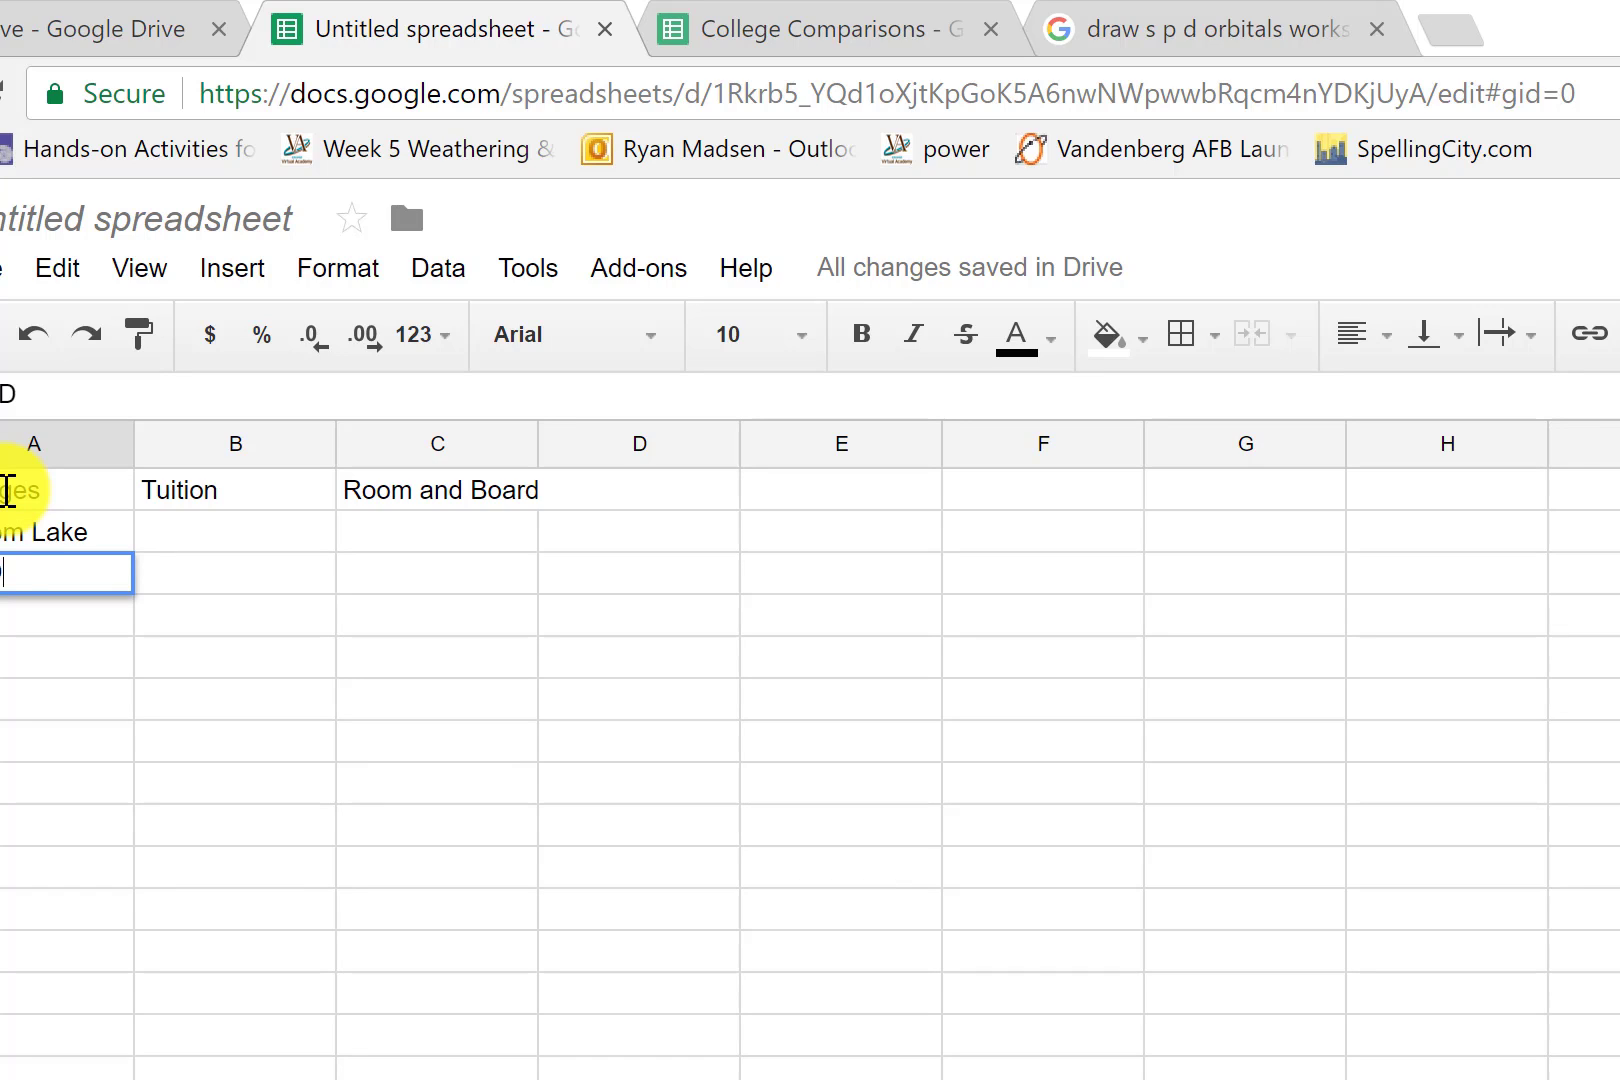
key("Return")
Enter the college names Sacramento State in A4 and Stanford in A5
type("S")
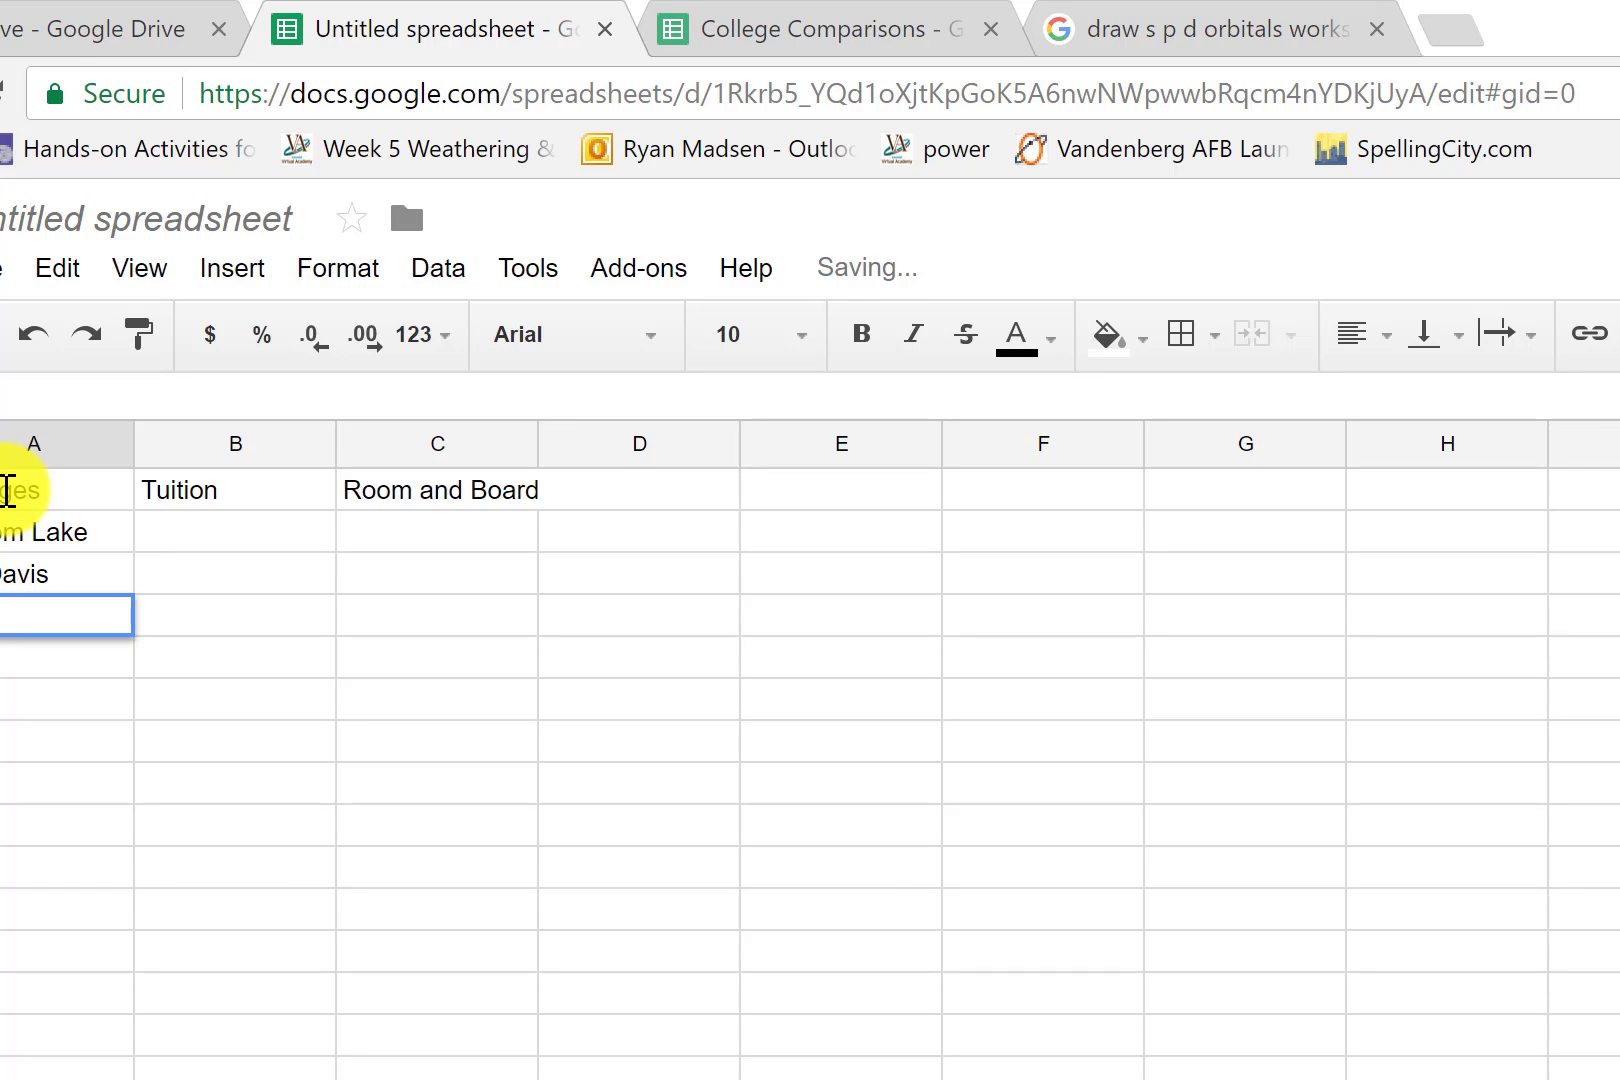
type("acraem")
key("BackSpace")
key("BackSpace")
type("mento ")
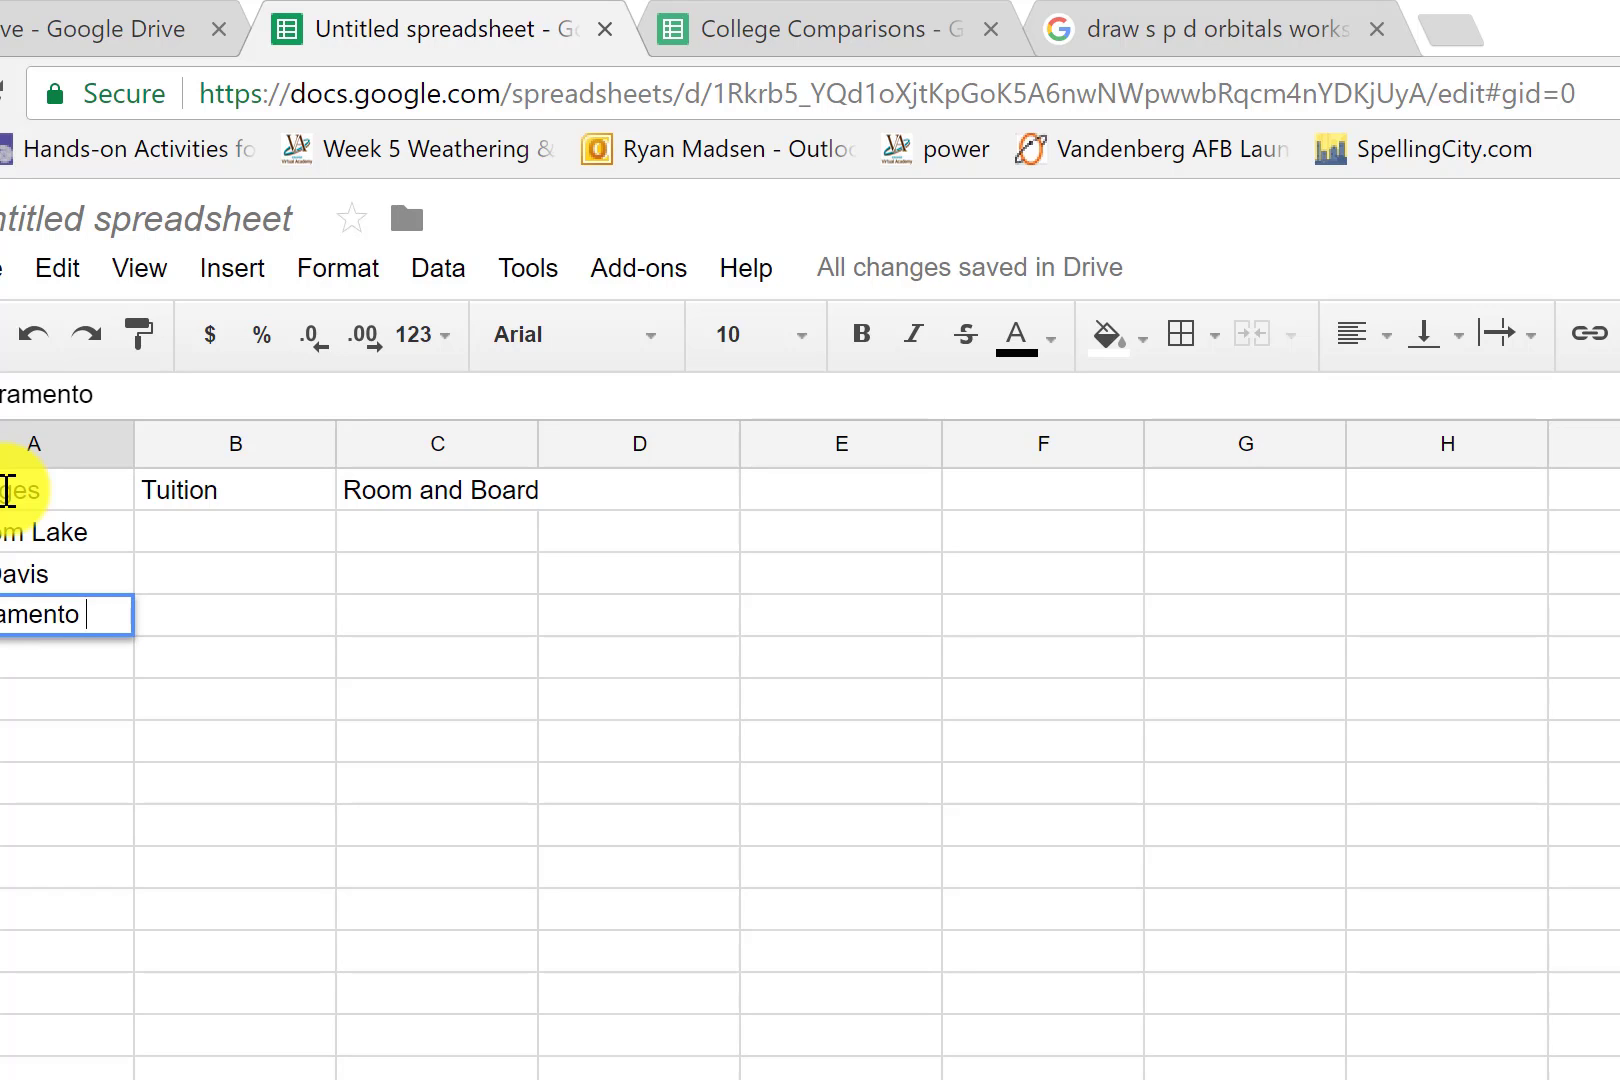
type("State")
key("Return")
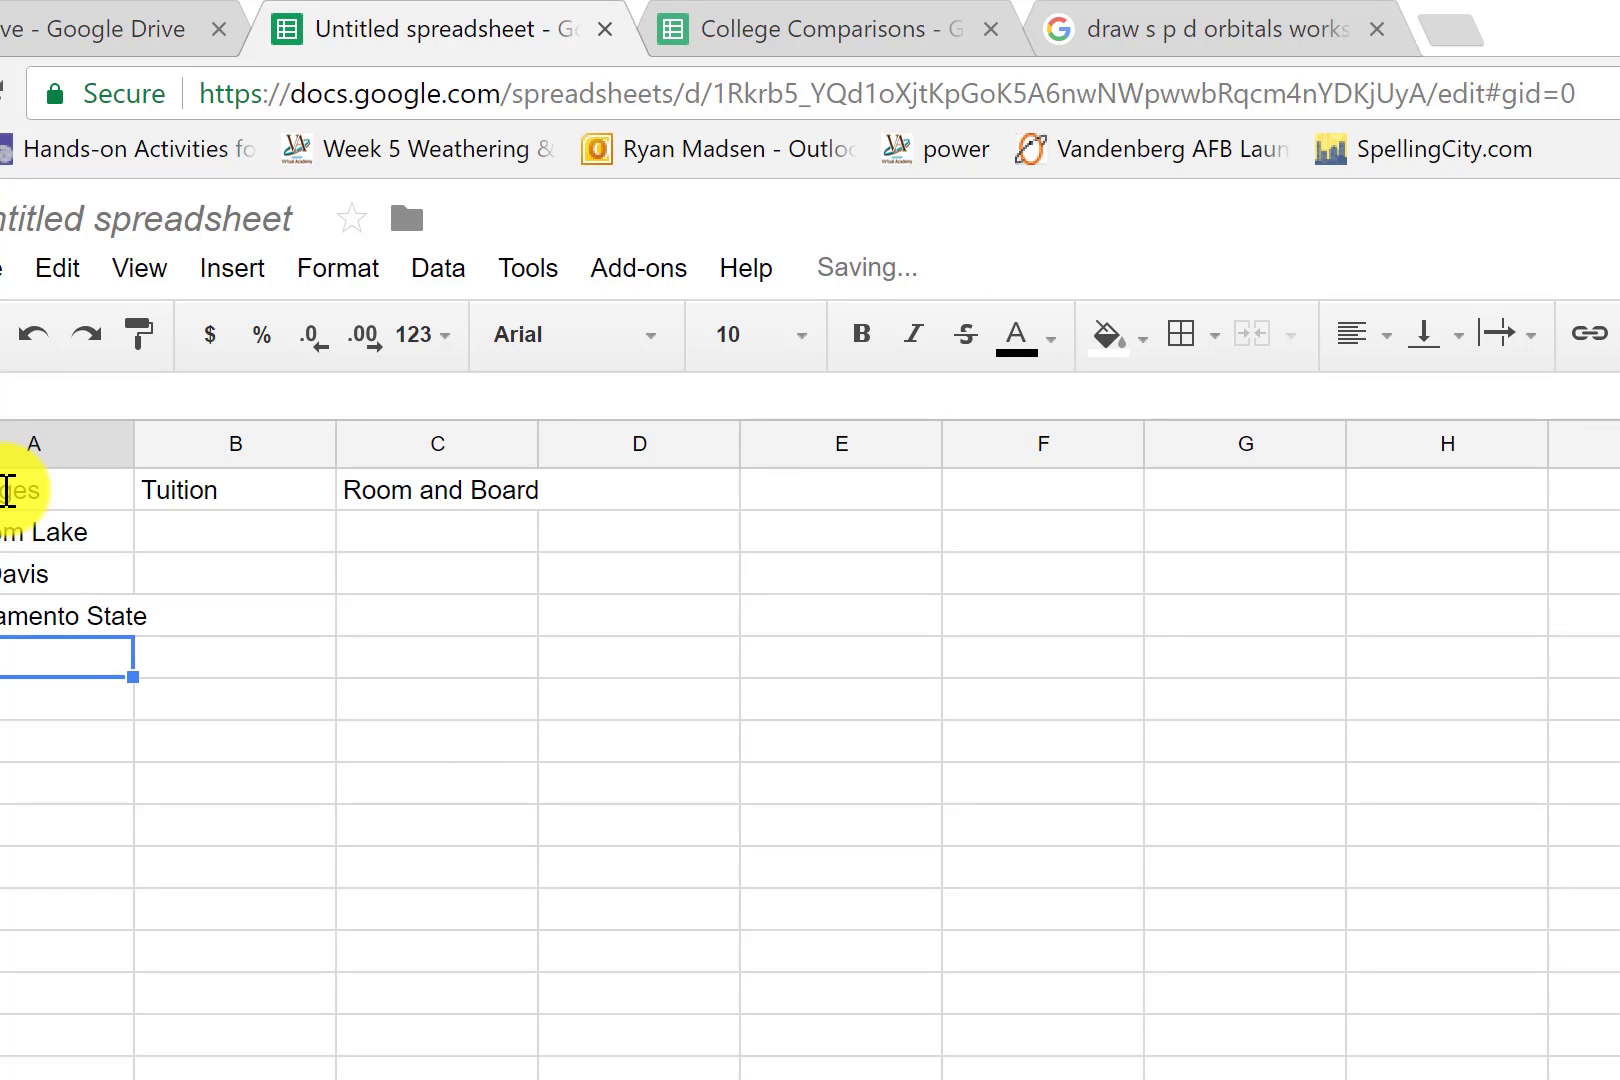
type("Sta")
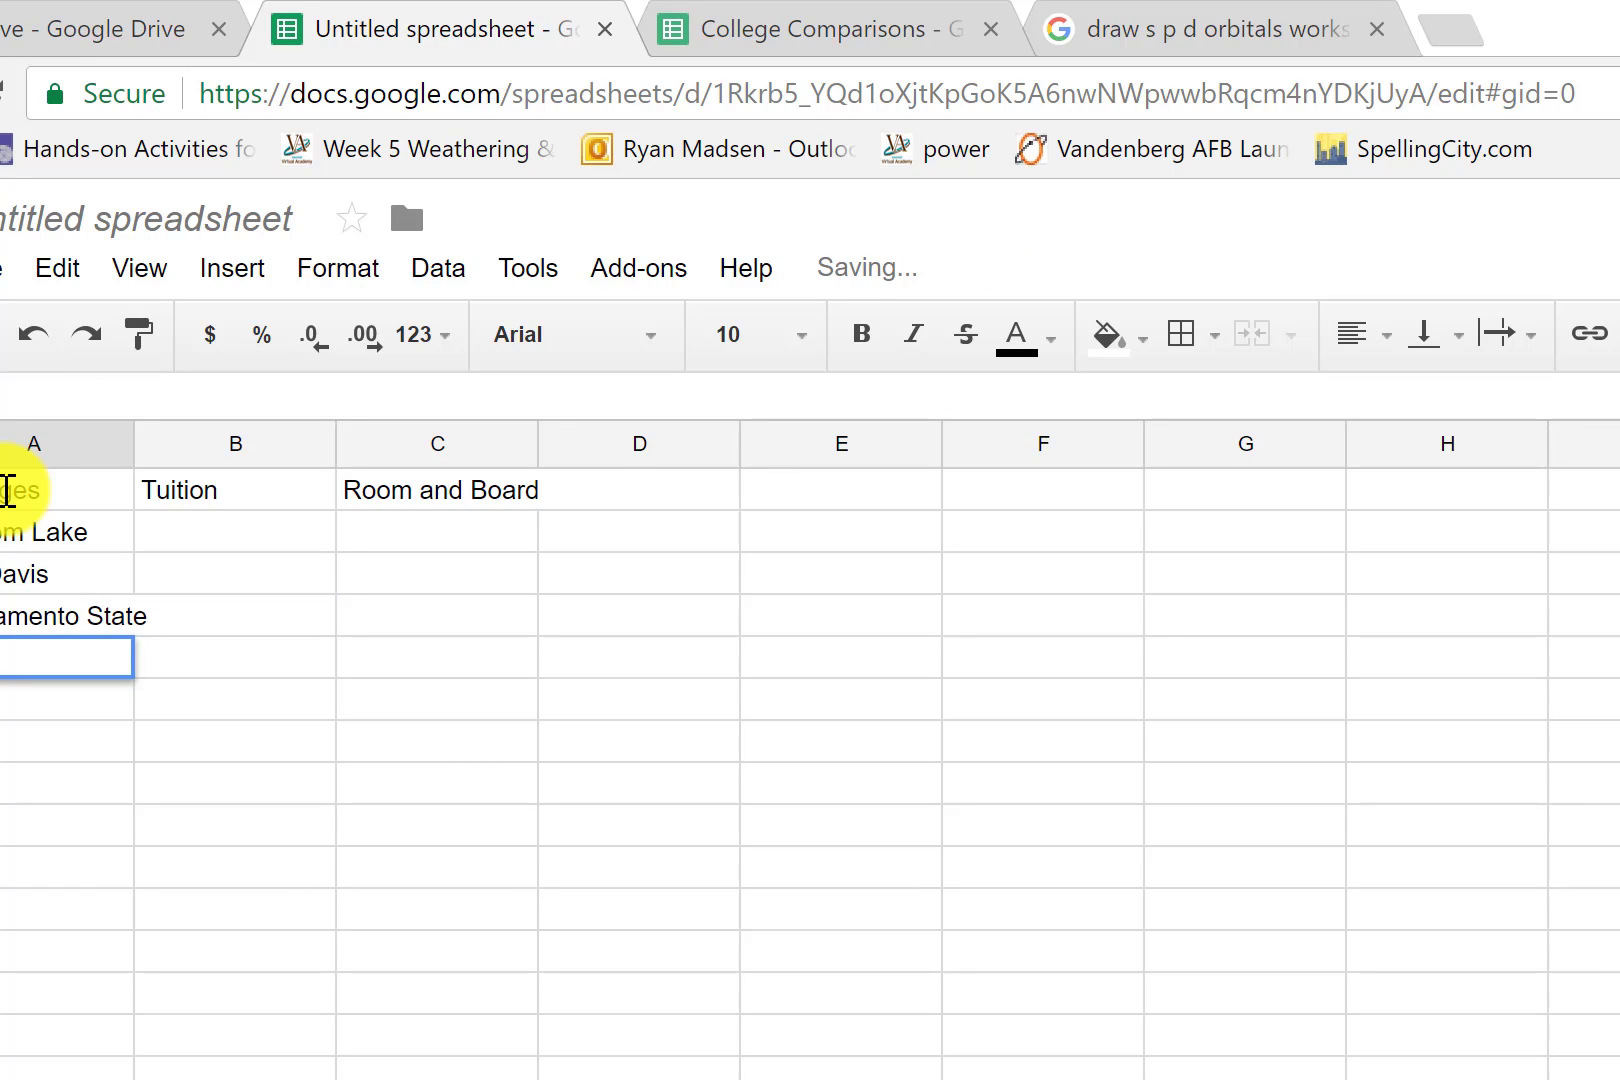
type("nford")
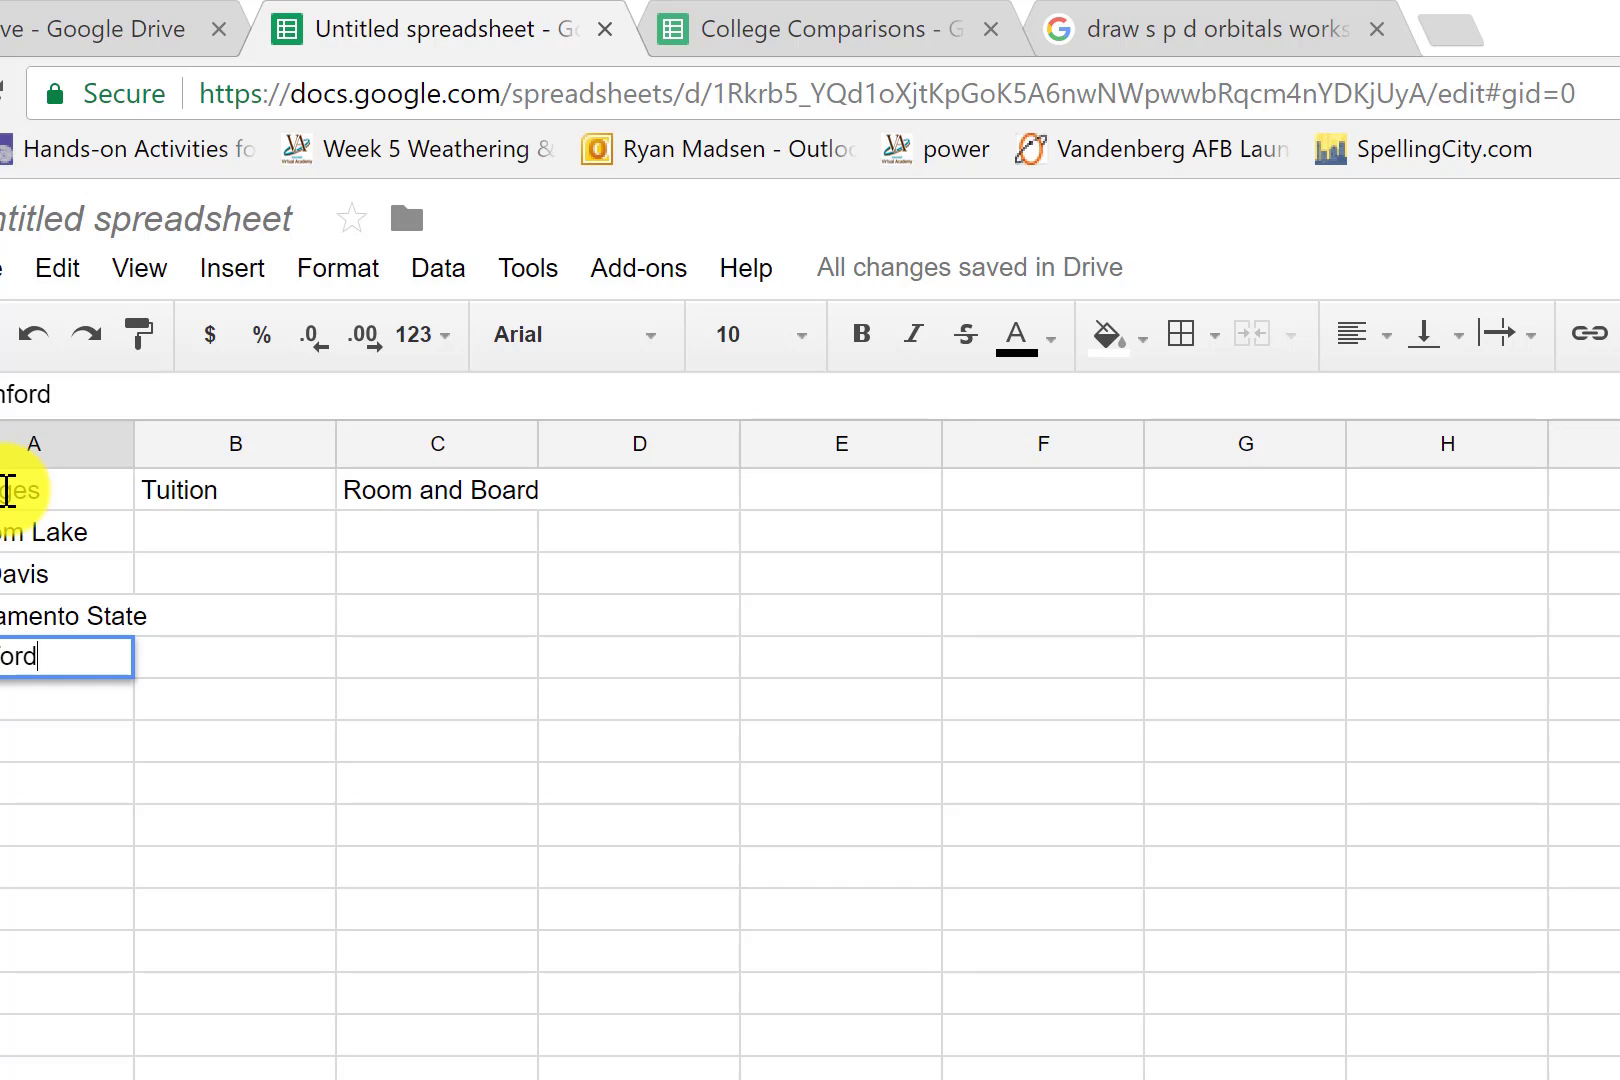
key("Return")
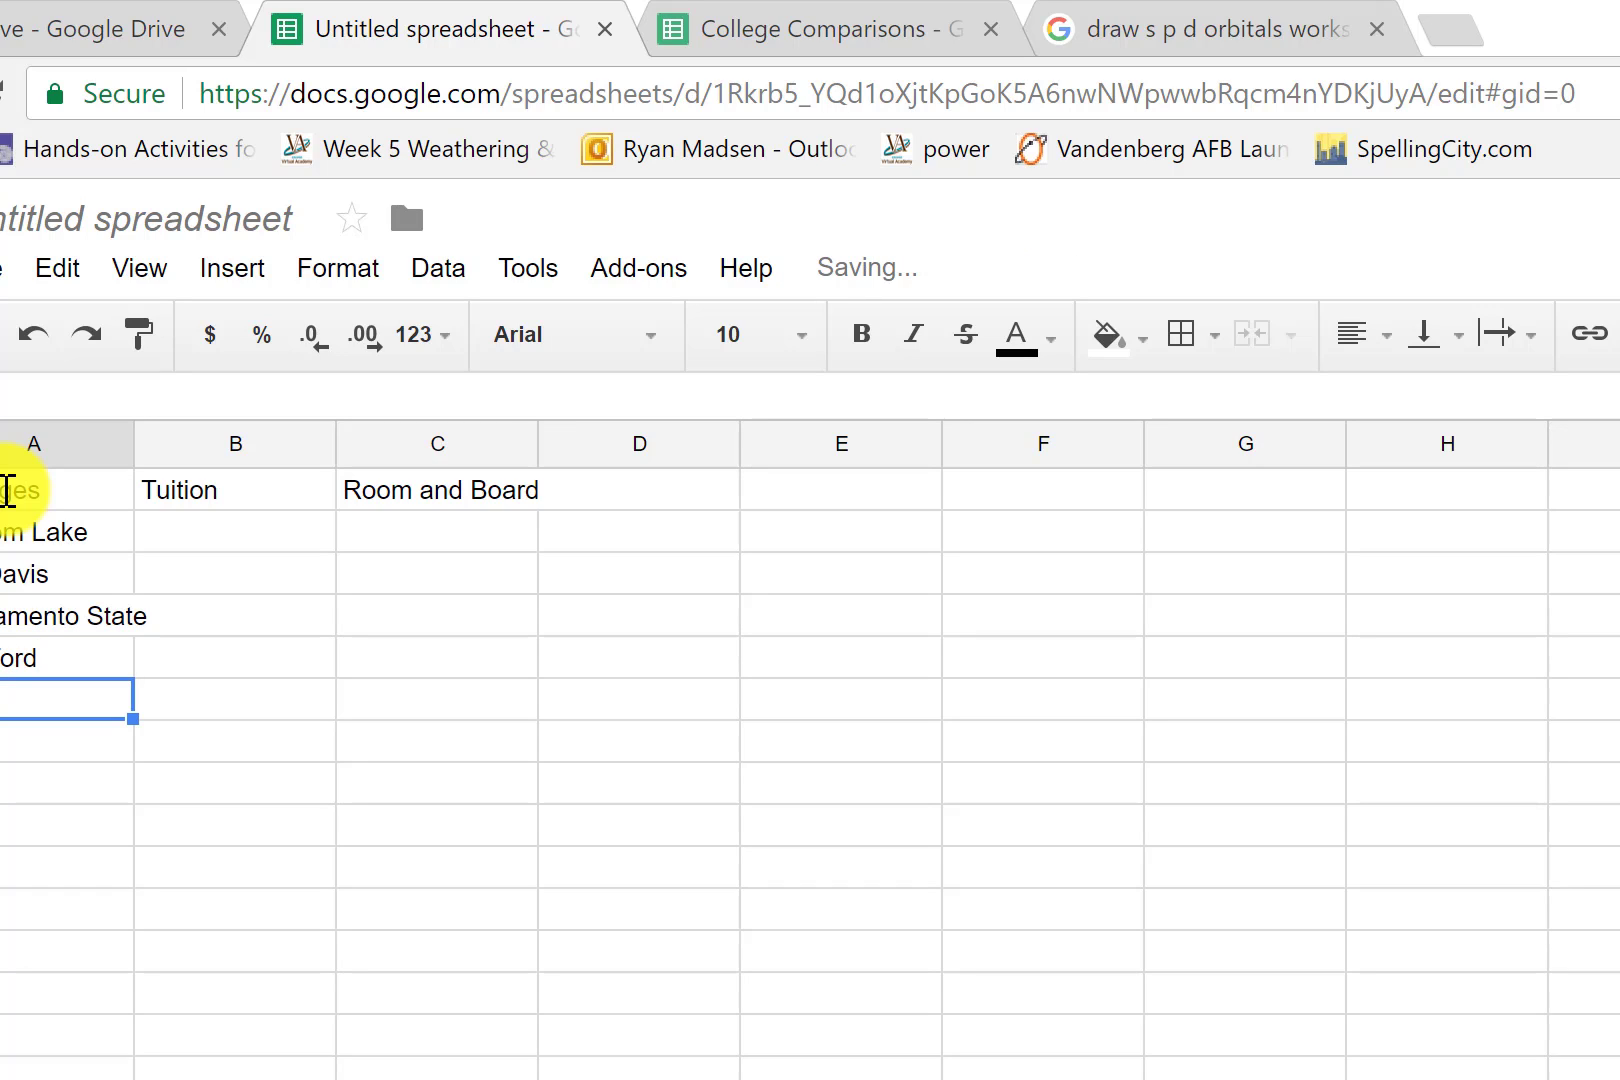
Enter the row labels Average, Maximum and Minimum in cells A6 to A8
type("Average")
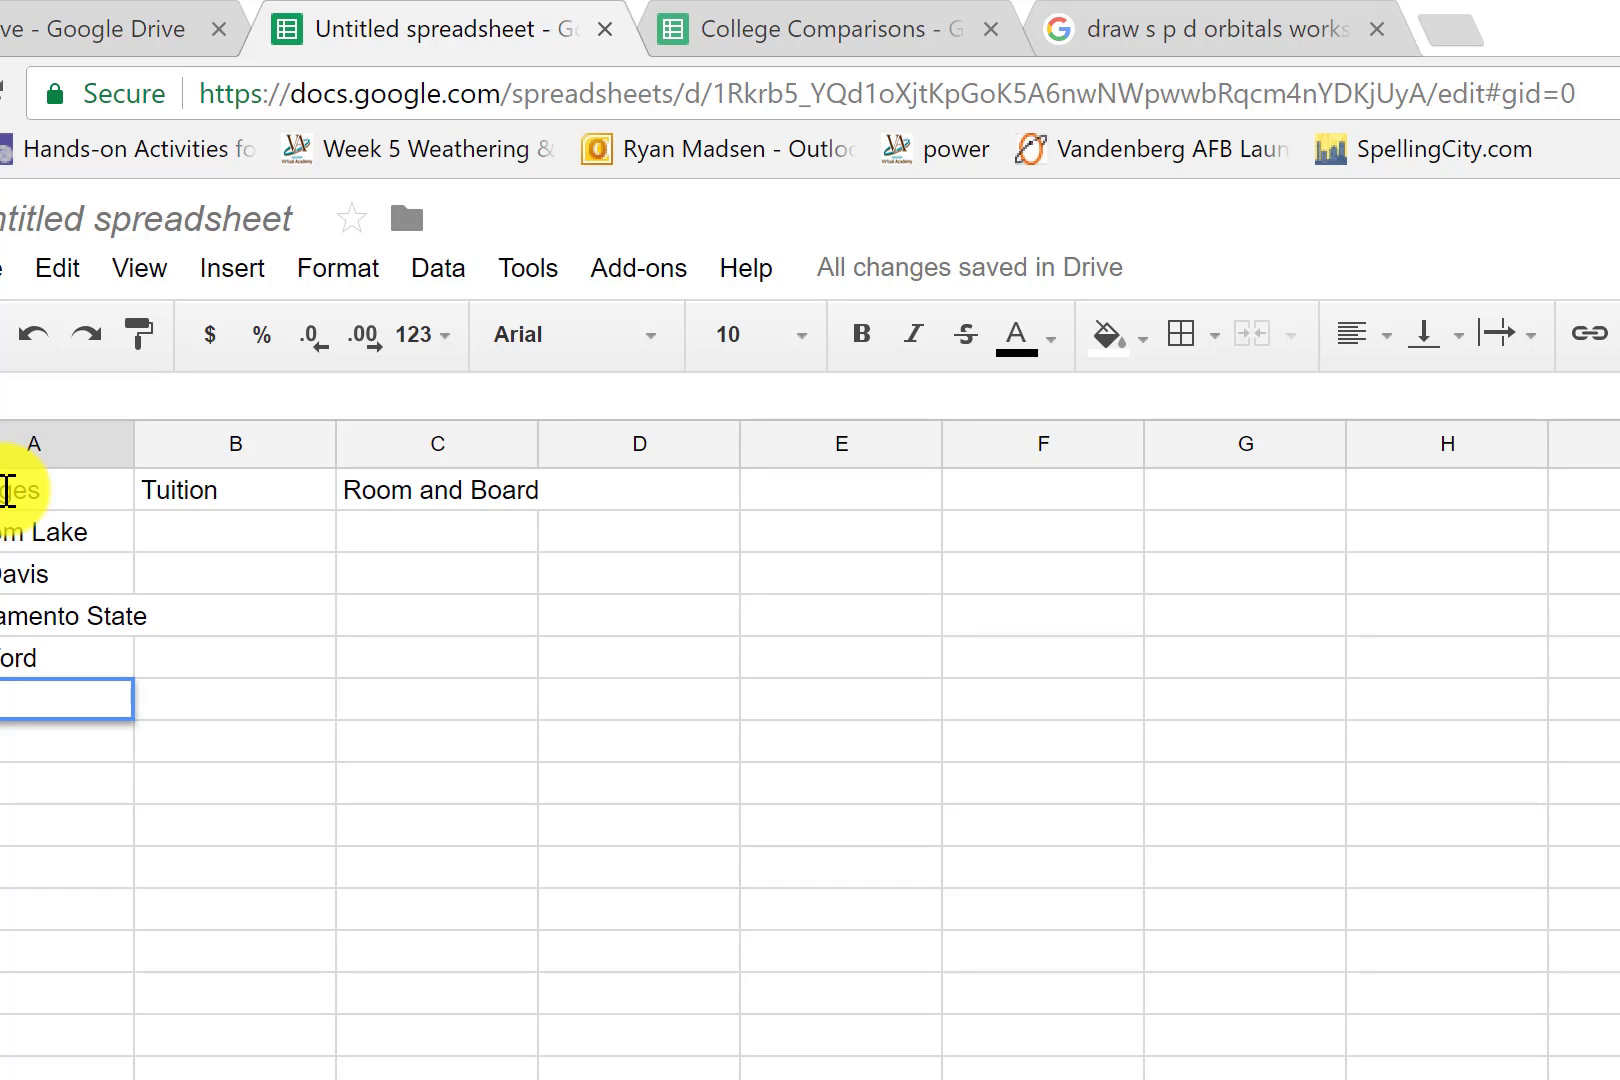
key("Return")
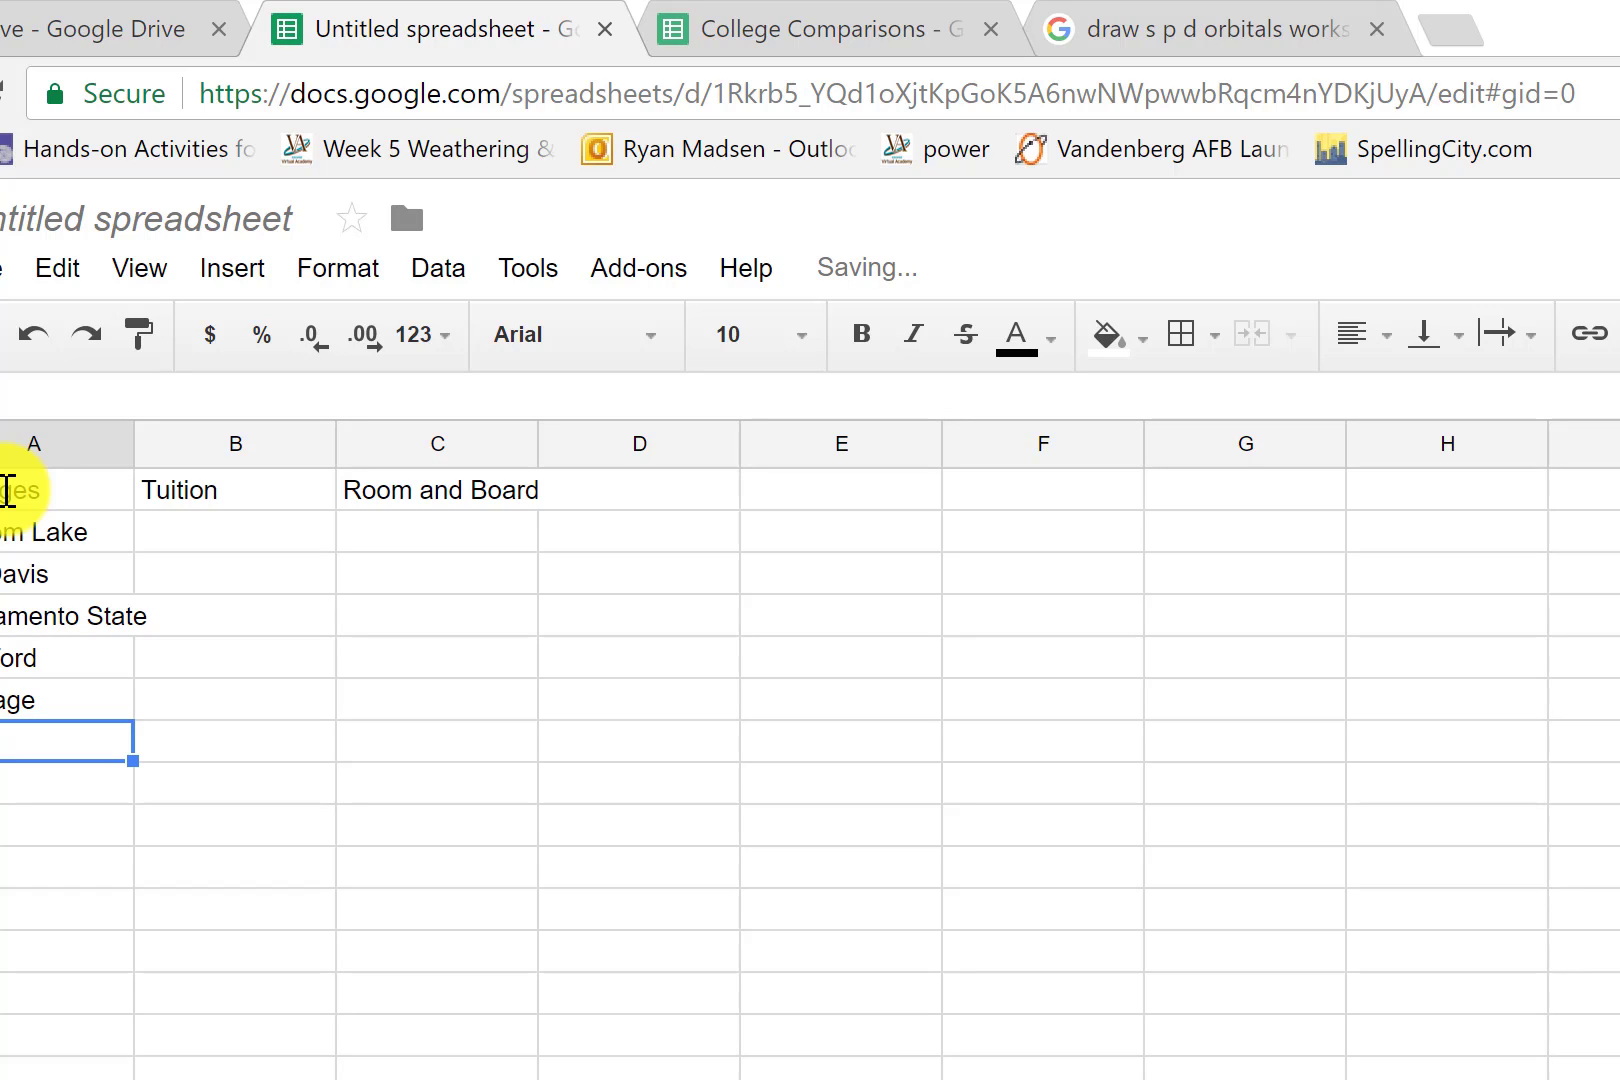
type("MaxMinimum")
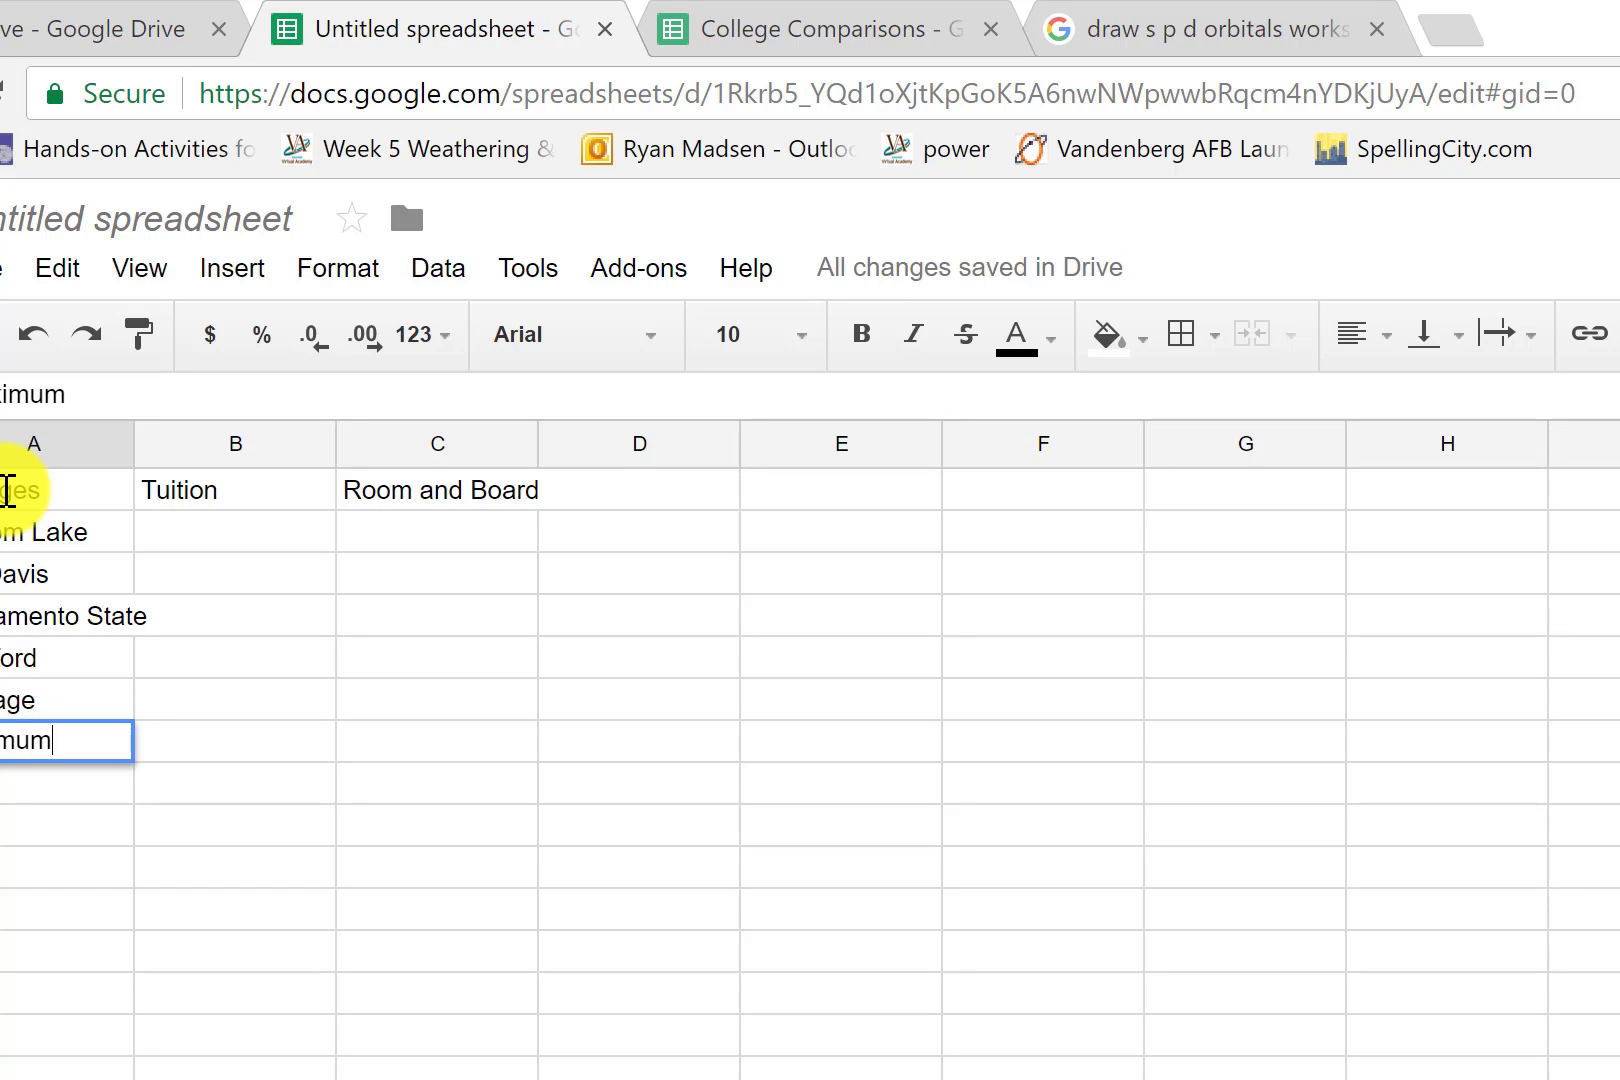
key("Return")
type("Minimum")
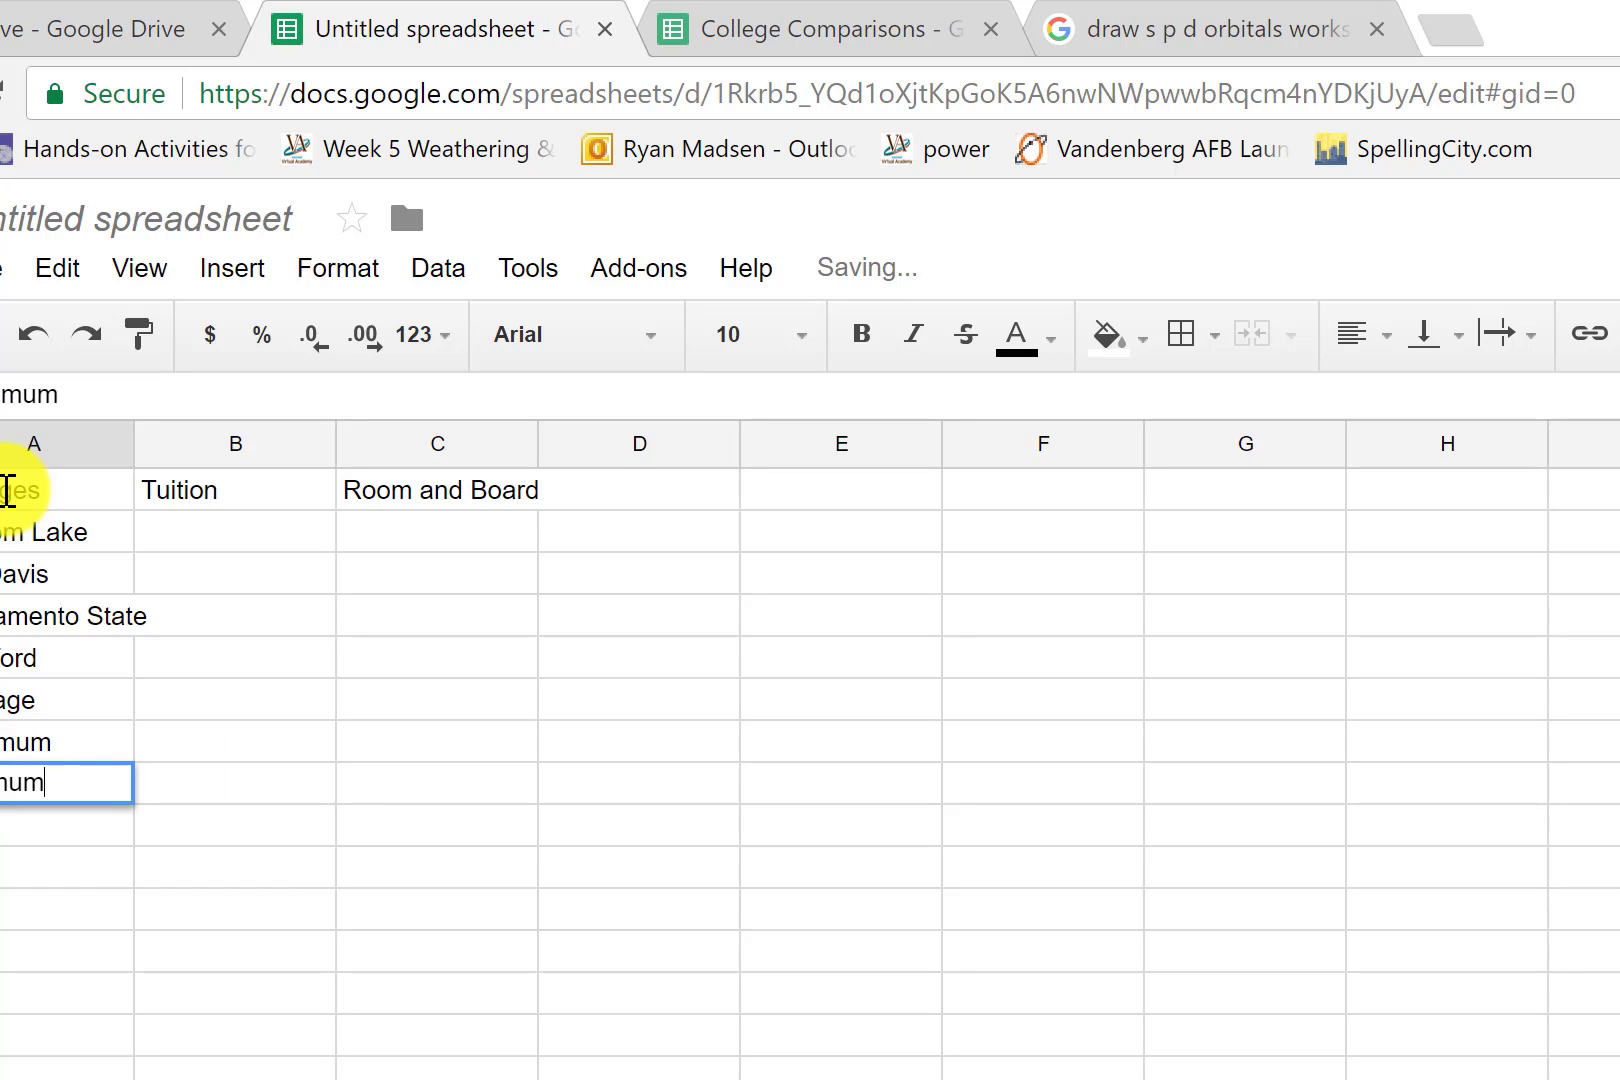
key("Return")
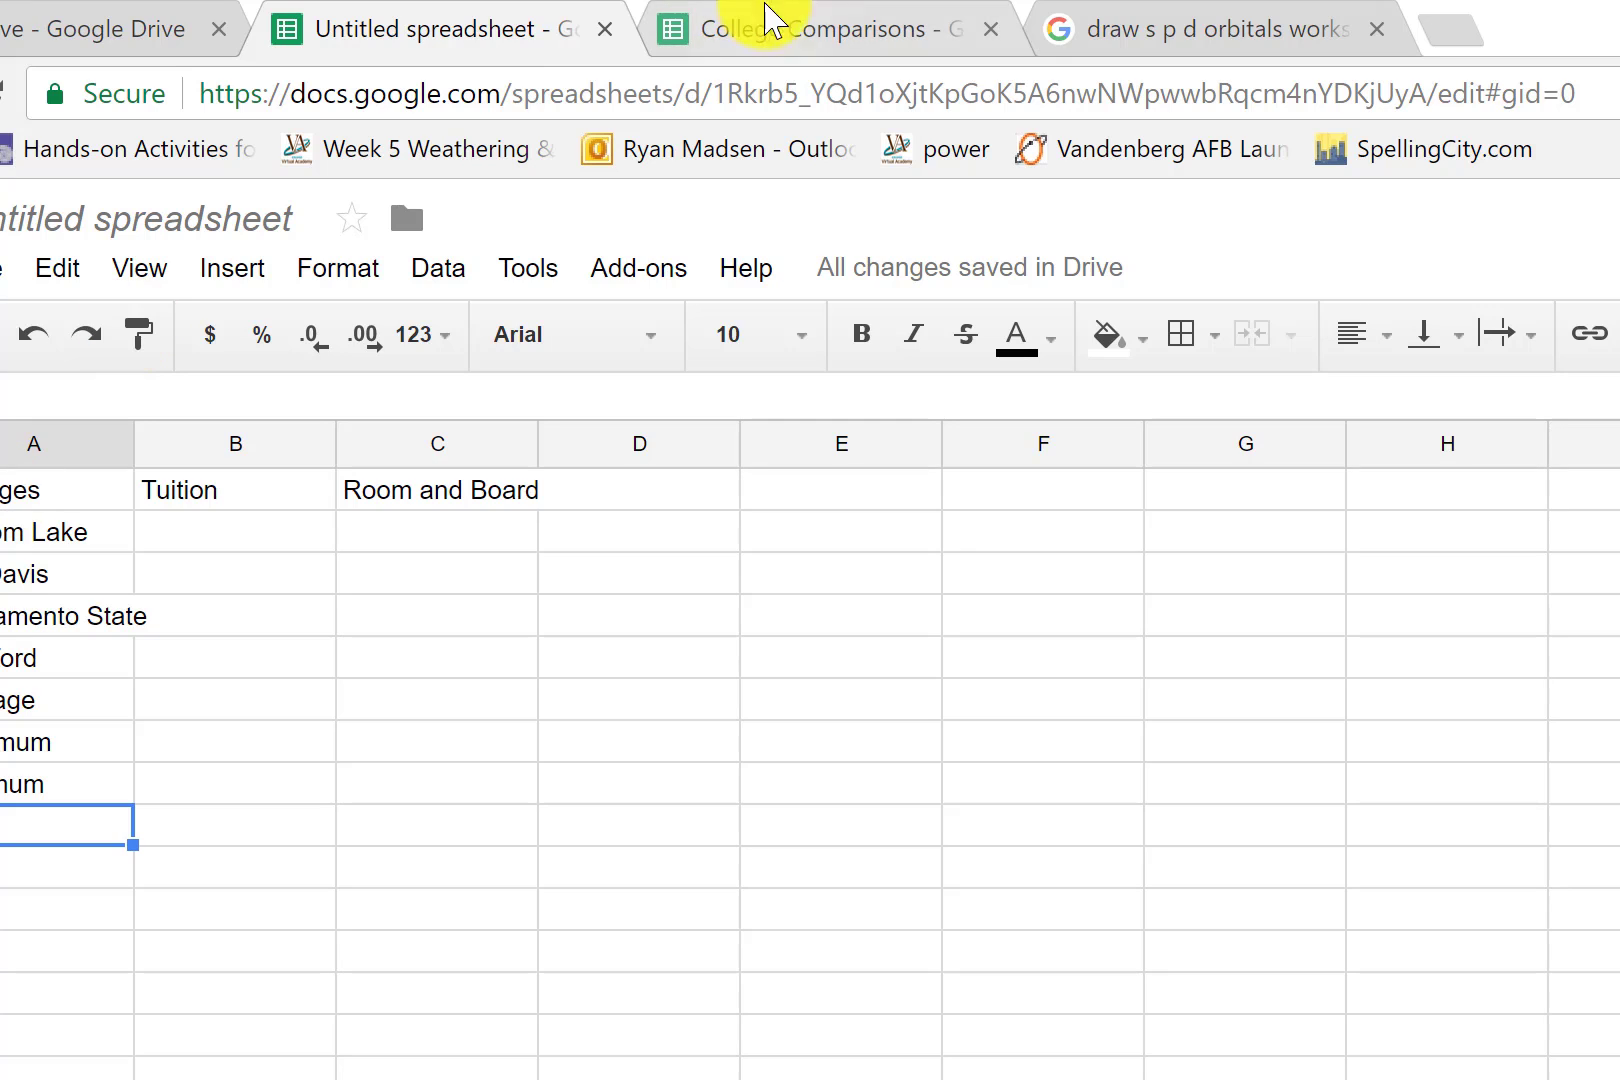
Switch to the College Comparisons spreadsheet and select its Tuition heading cell
left_click(798, 32)
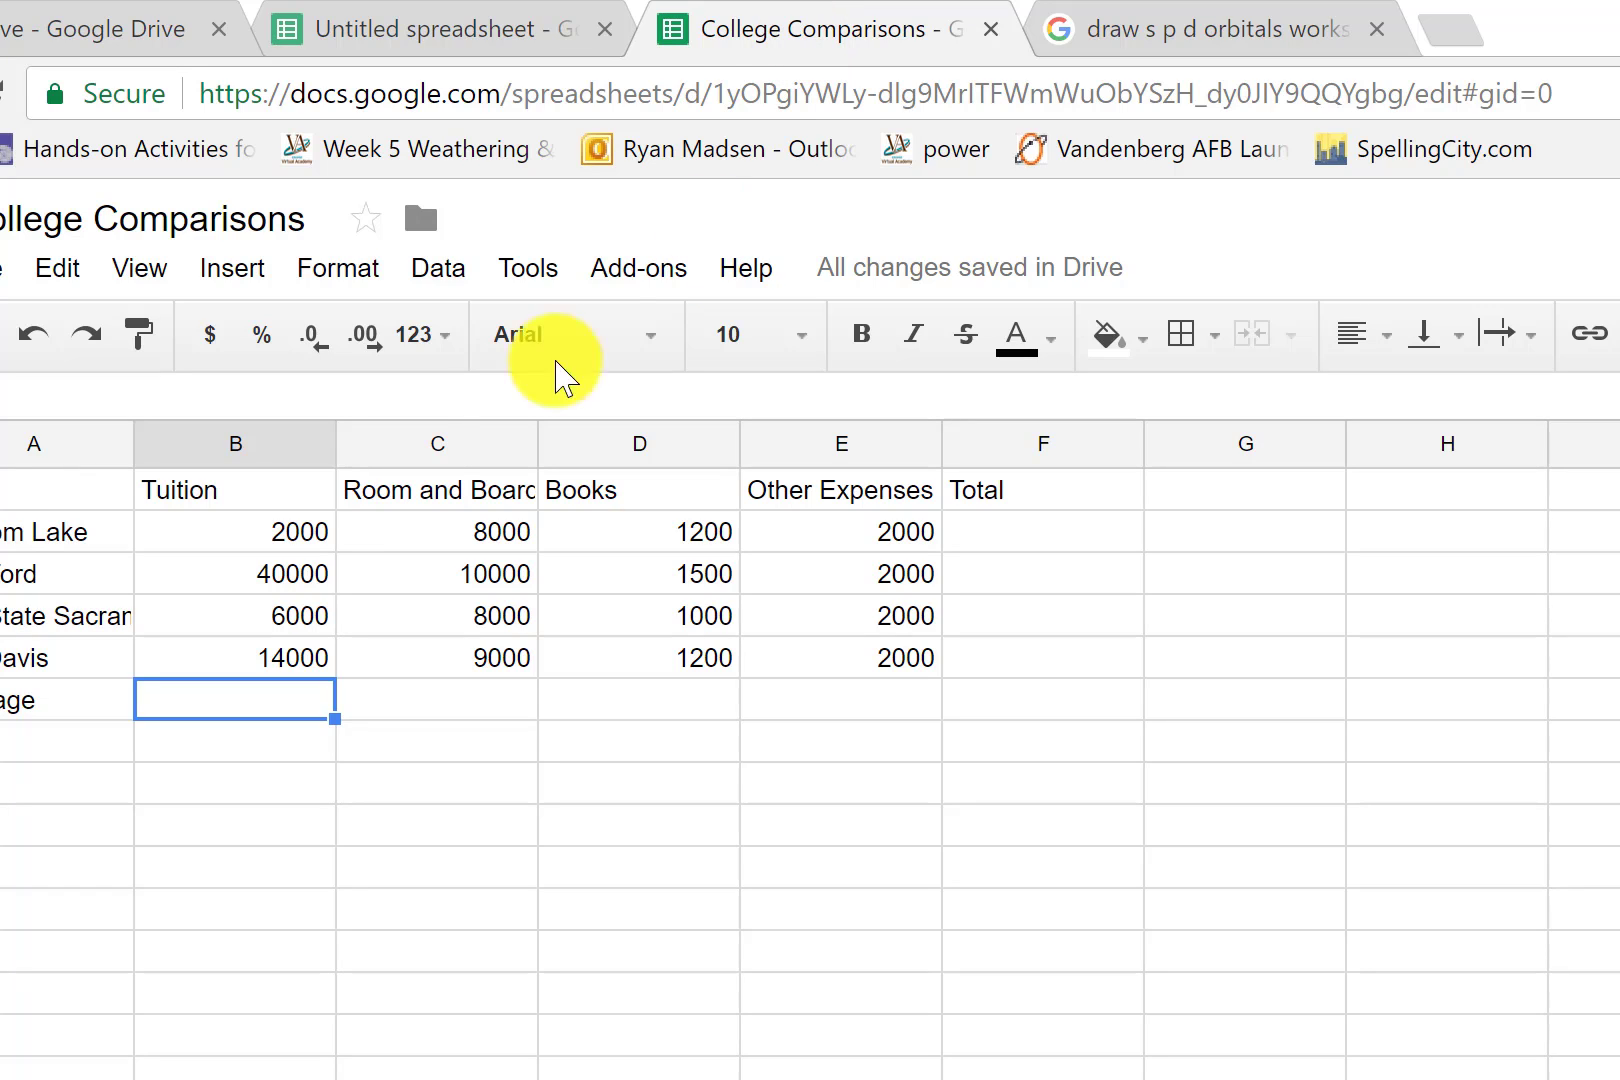
left_click(194, 497)
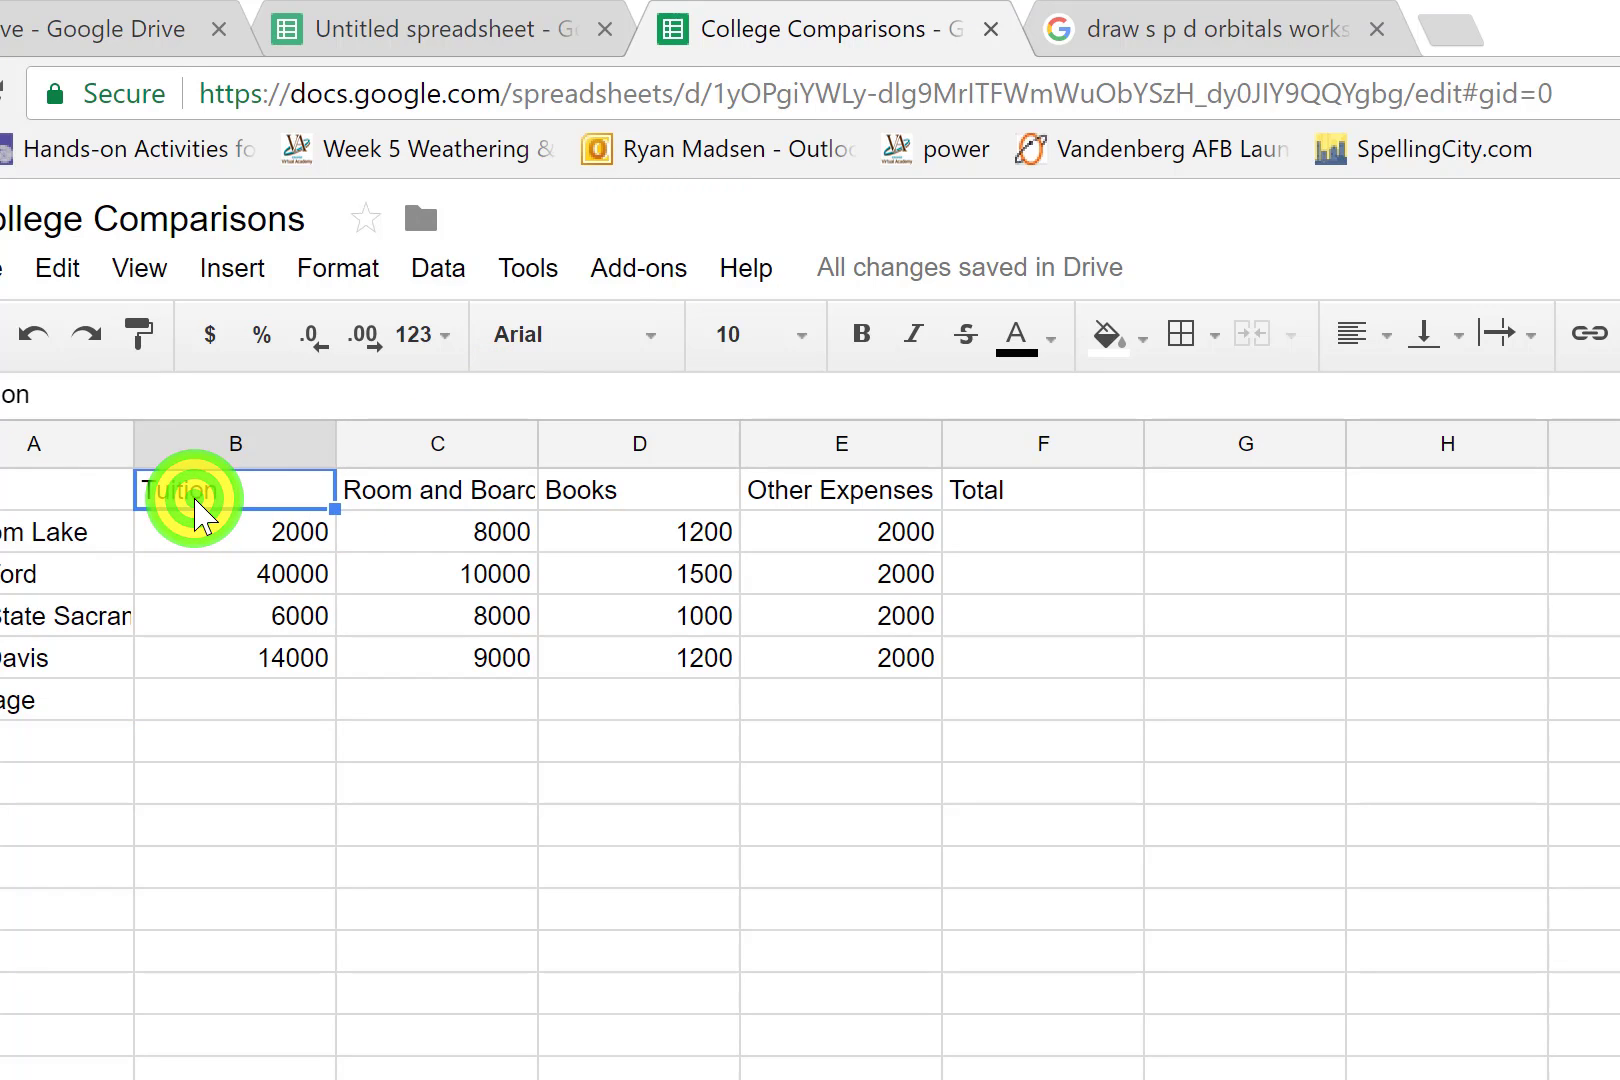
Review the Room and Board, Books and Other Expenses column headings in row 1
left_click(405, 490)
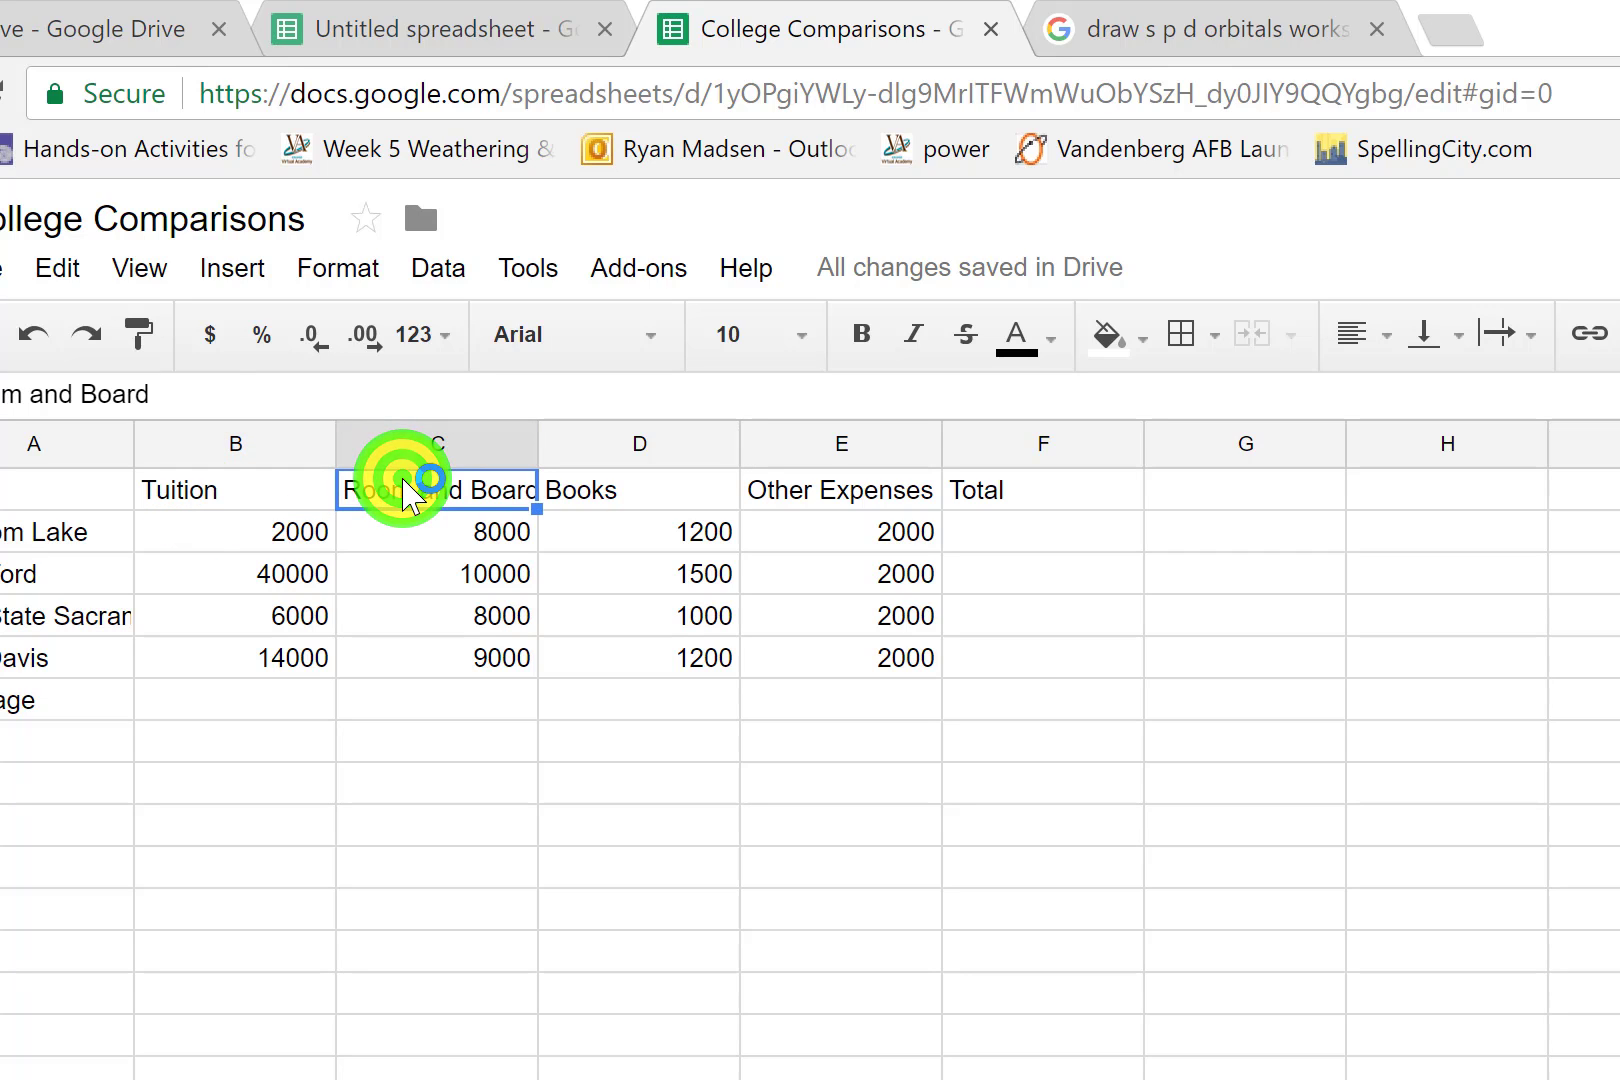
left_click(613, 490)
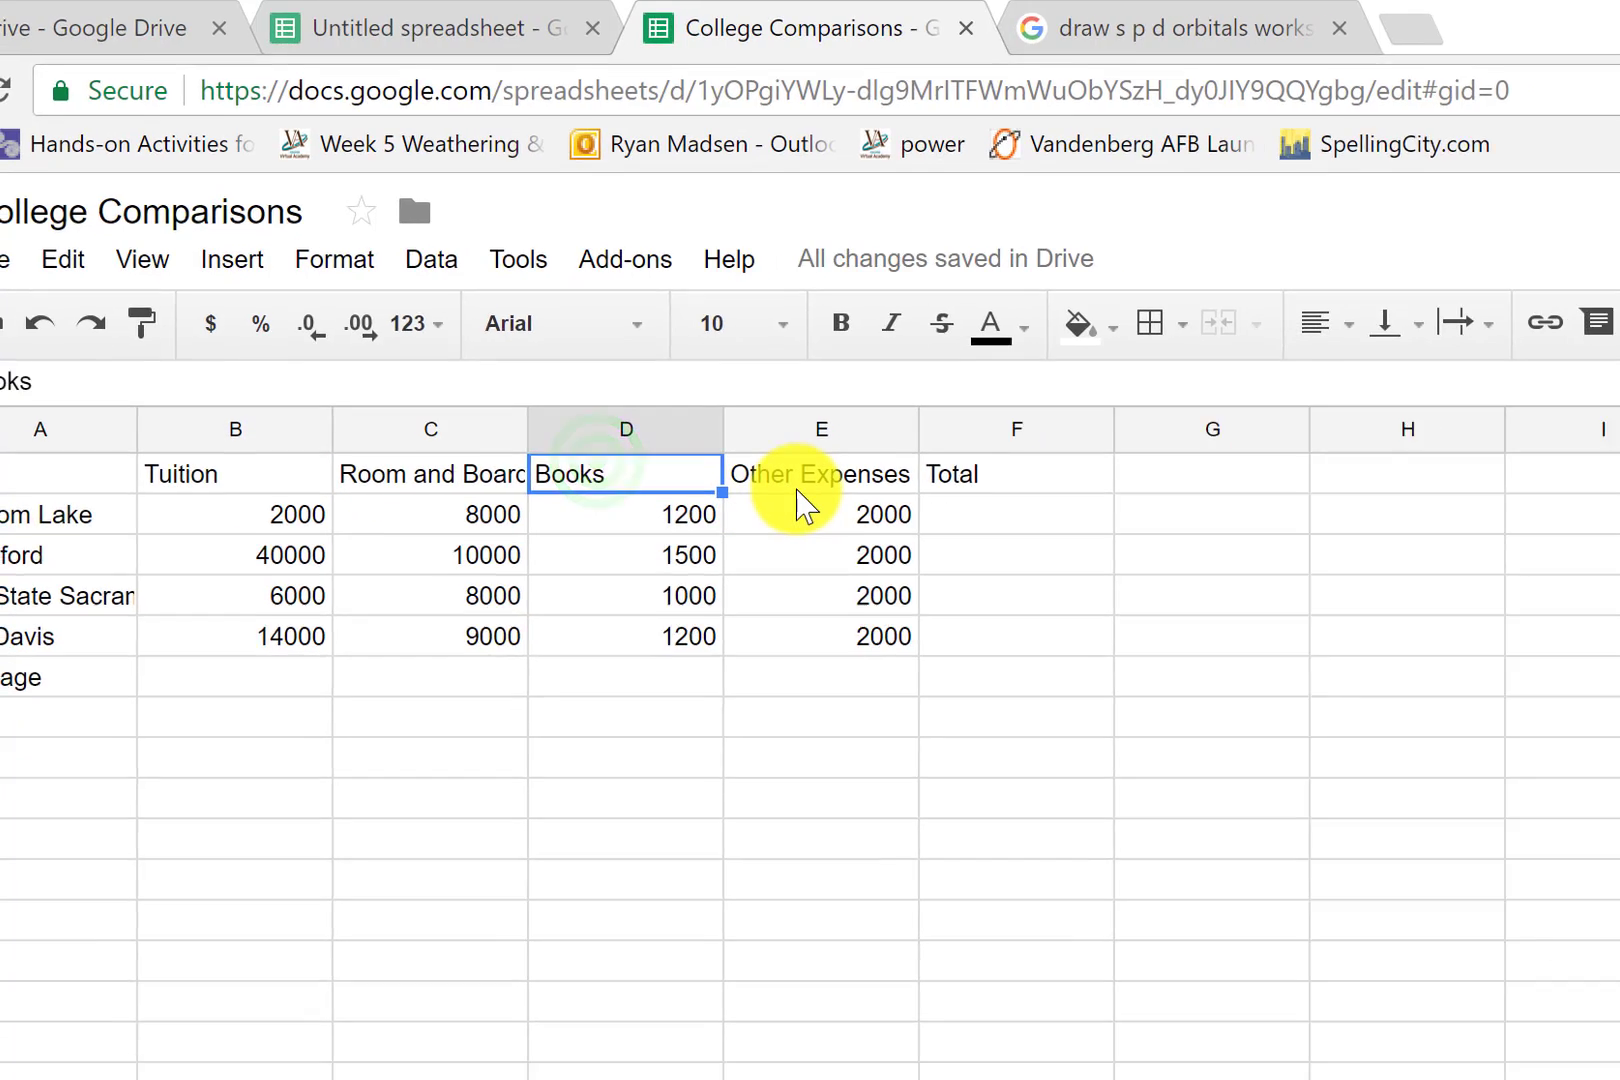
left_click(815, 500)
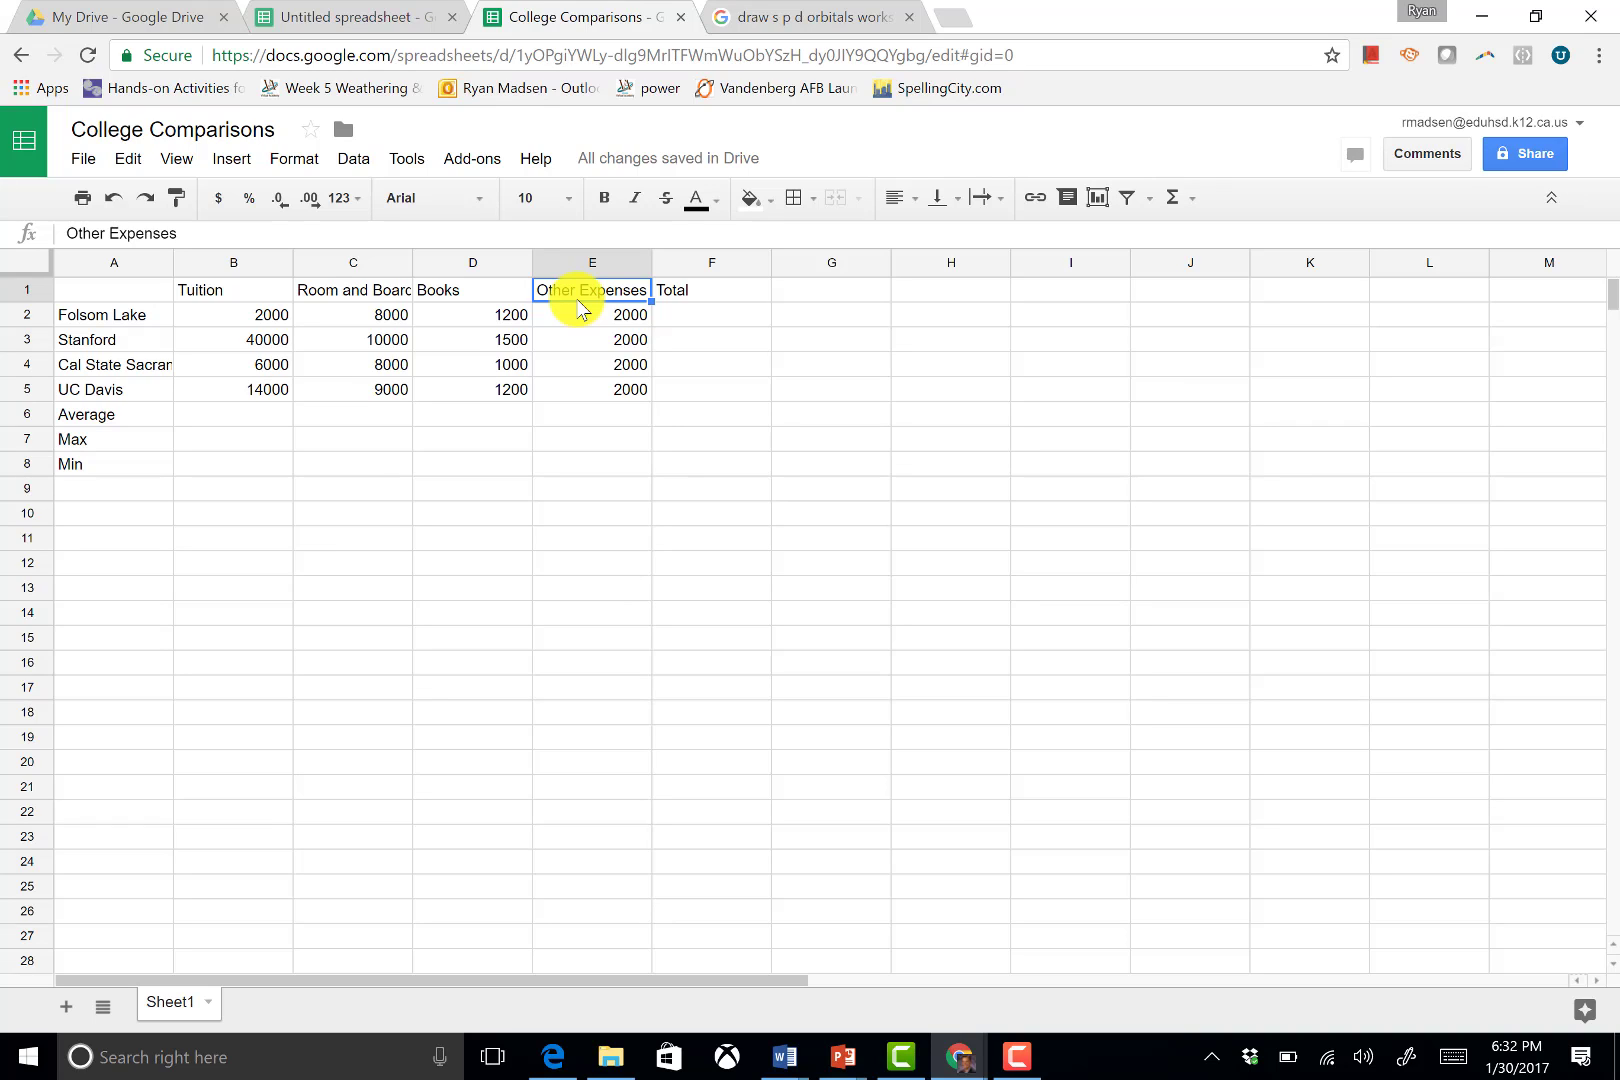
Total the Folsom Lake costs in cell F2 with the SUM function over B2:E2
left_click(724, 308)
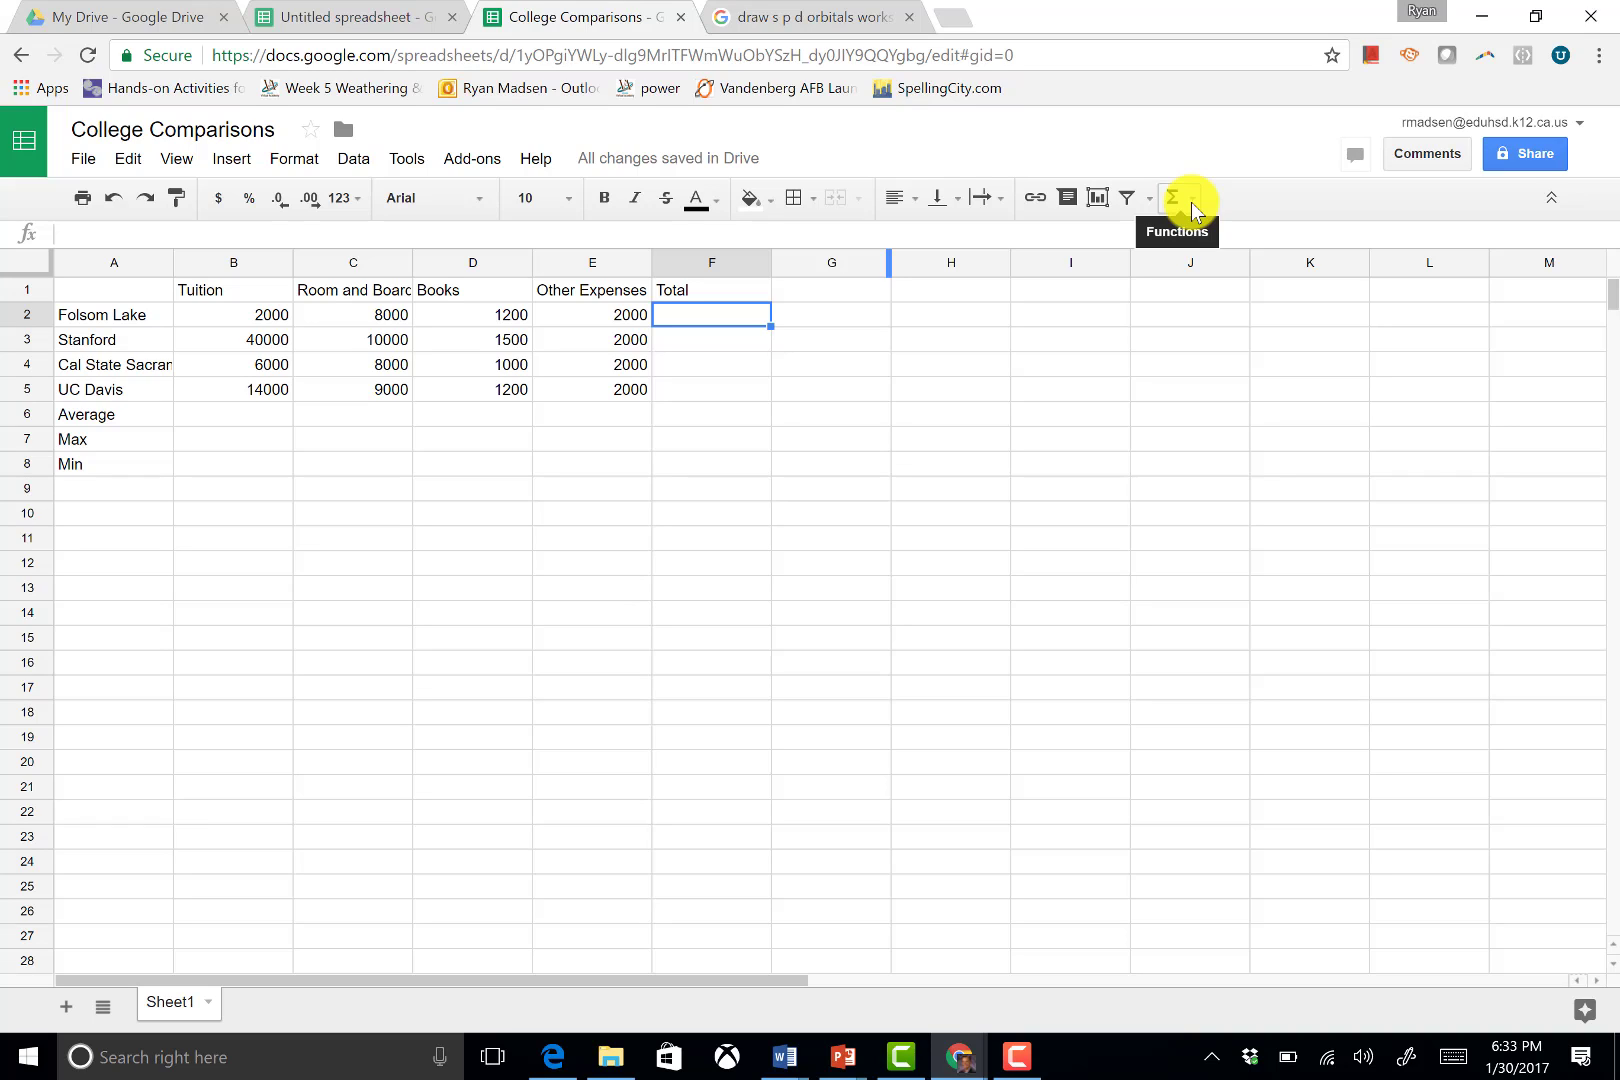
left_click(1192, 205)
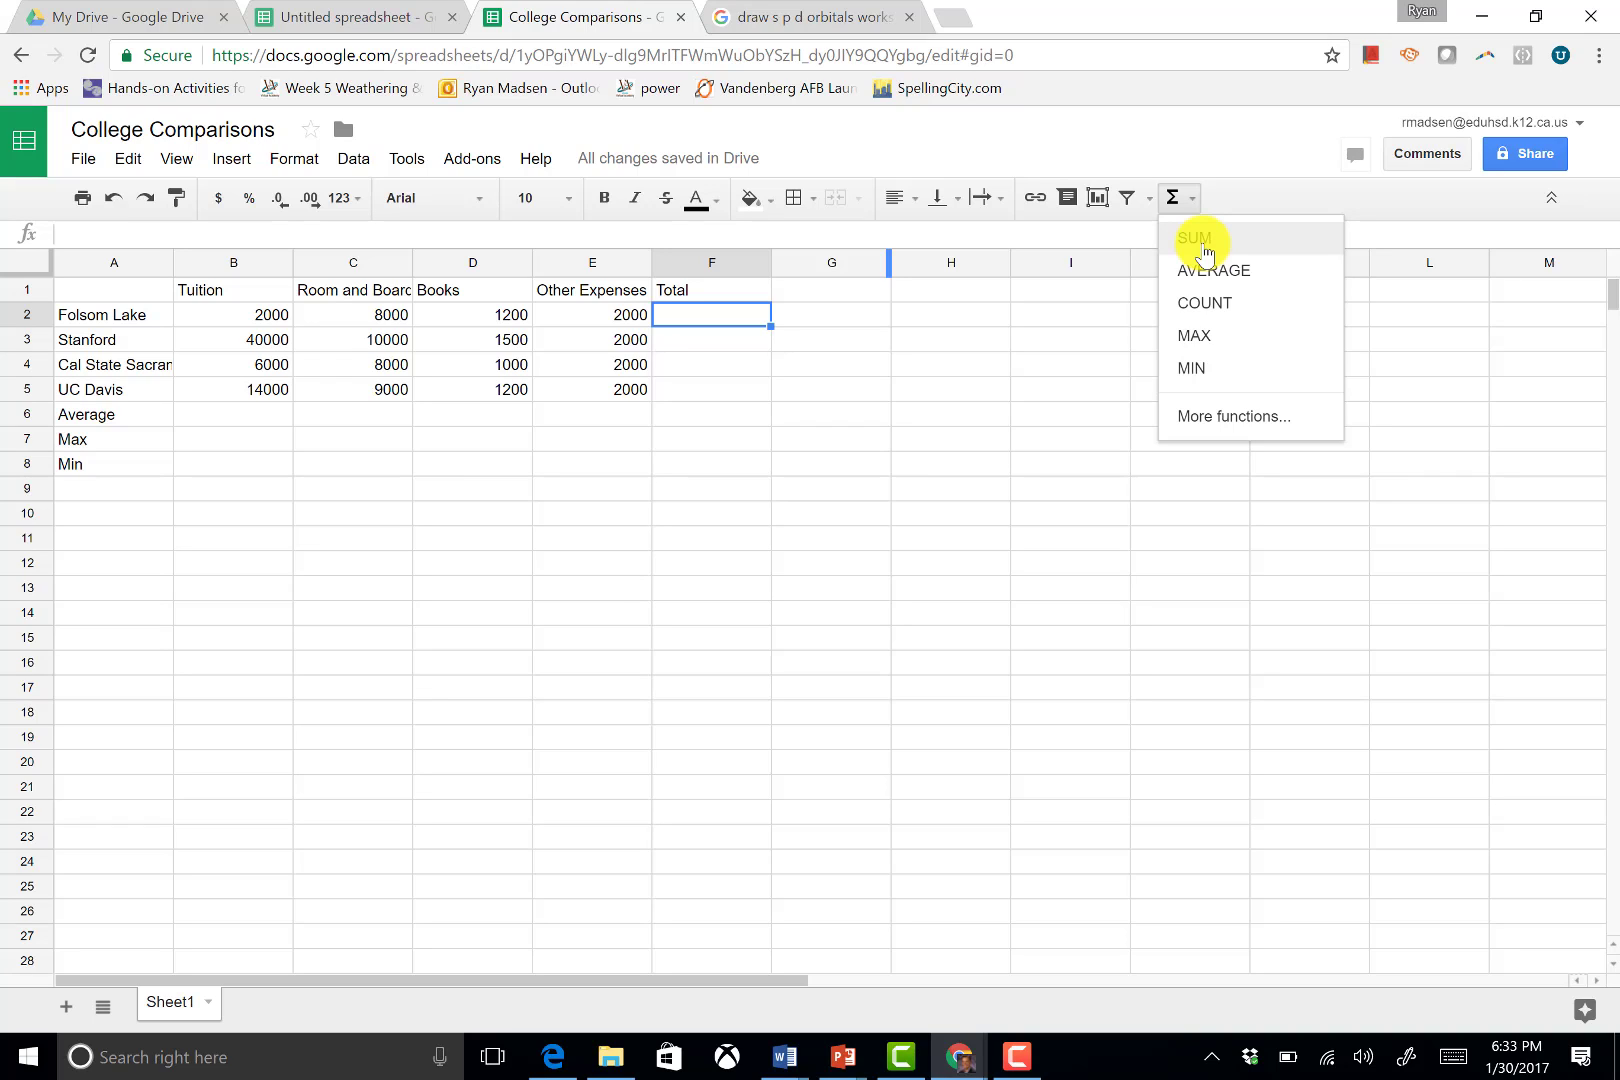
left_click(1203, 244)
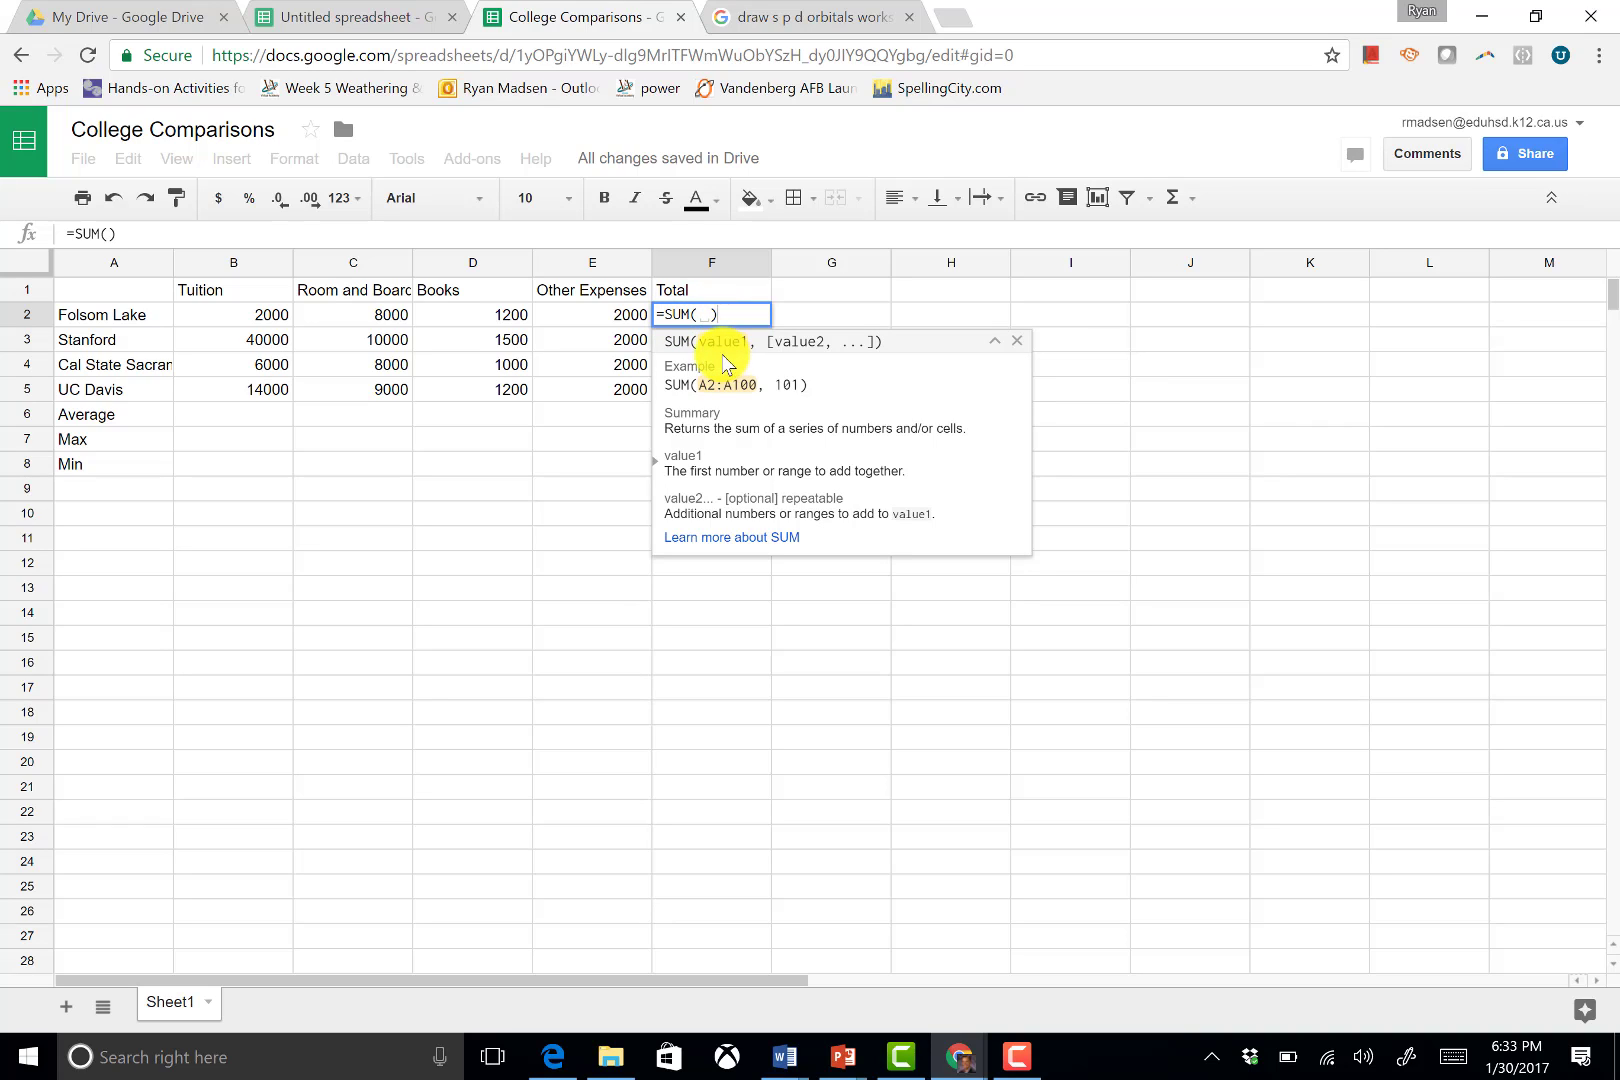
left_click(618, 318)
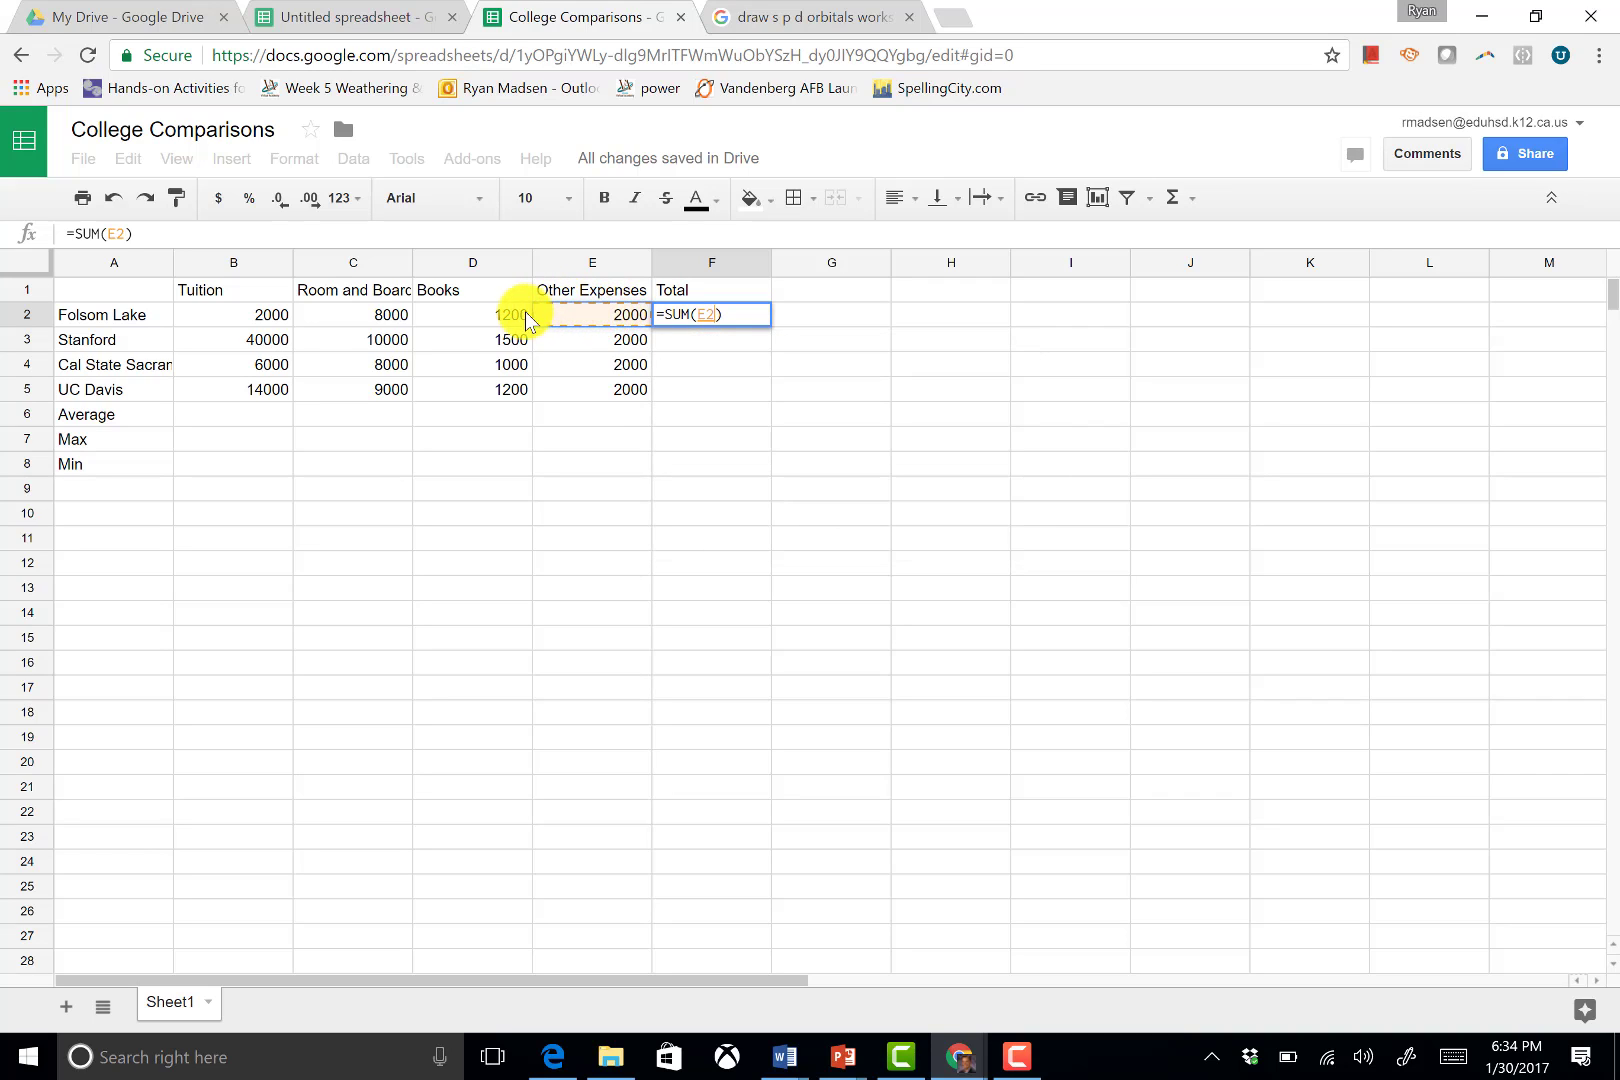
left_click_drag(525, 317, 263, 313)
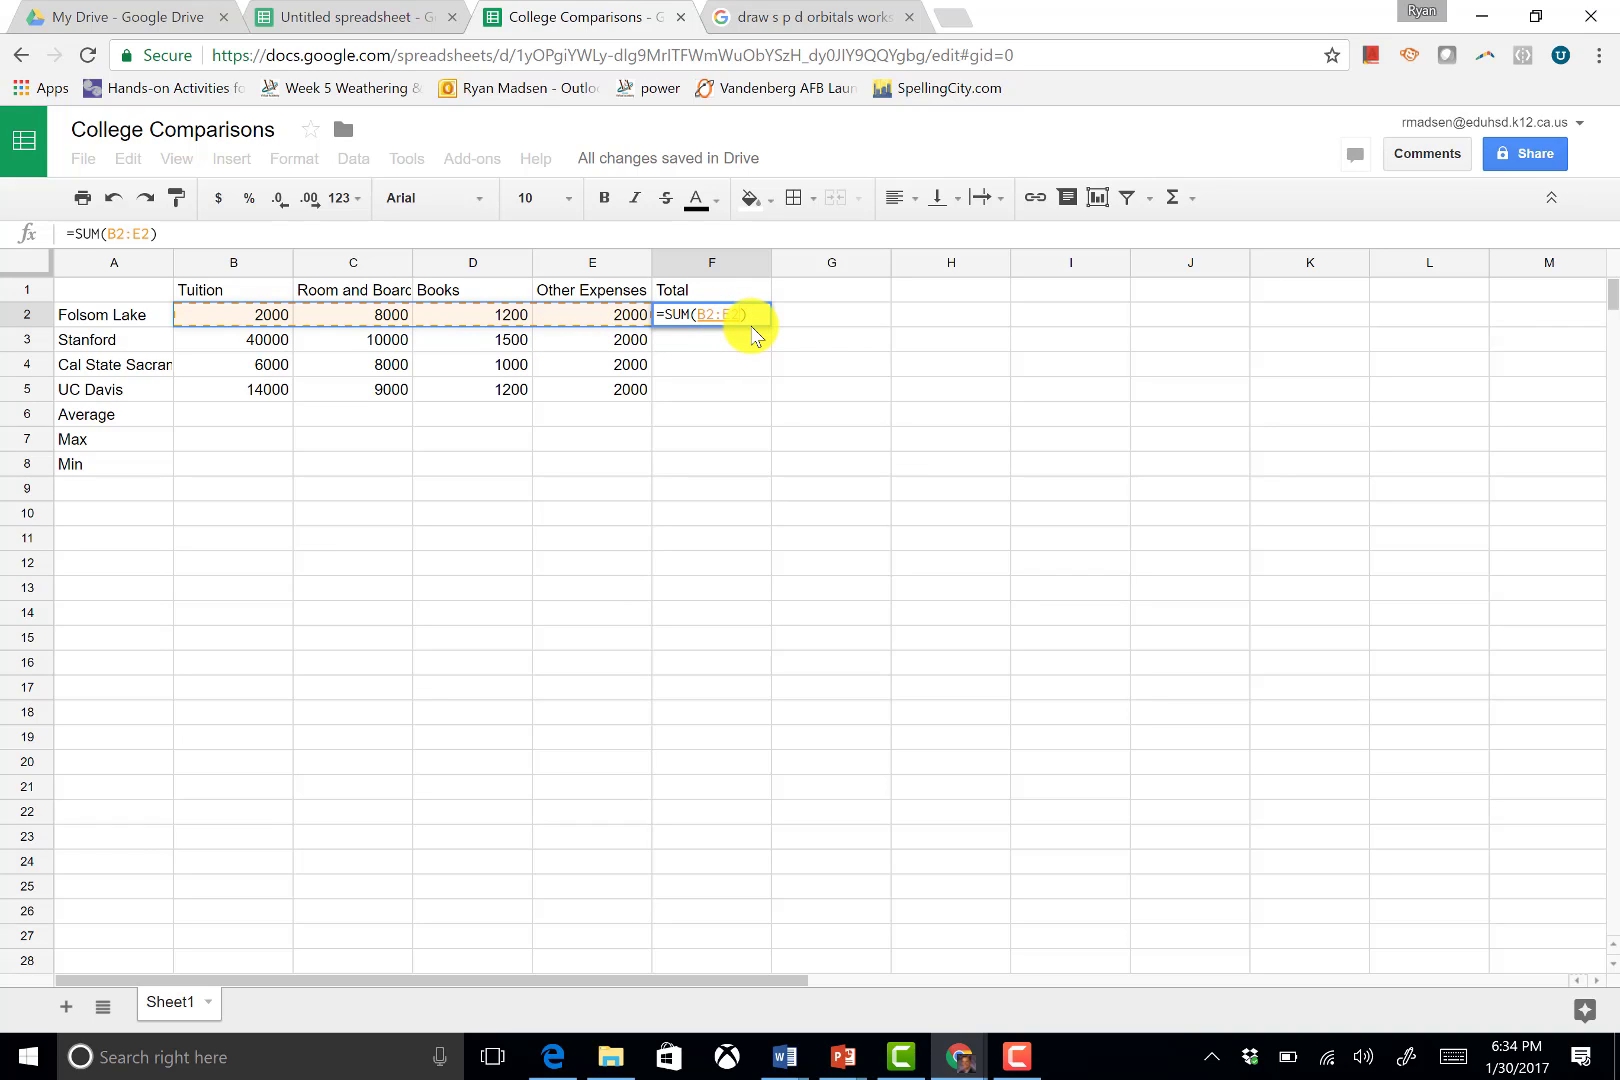
key("Return")
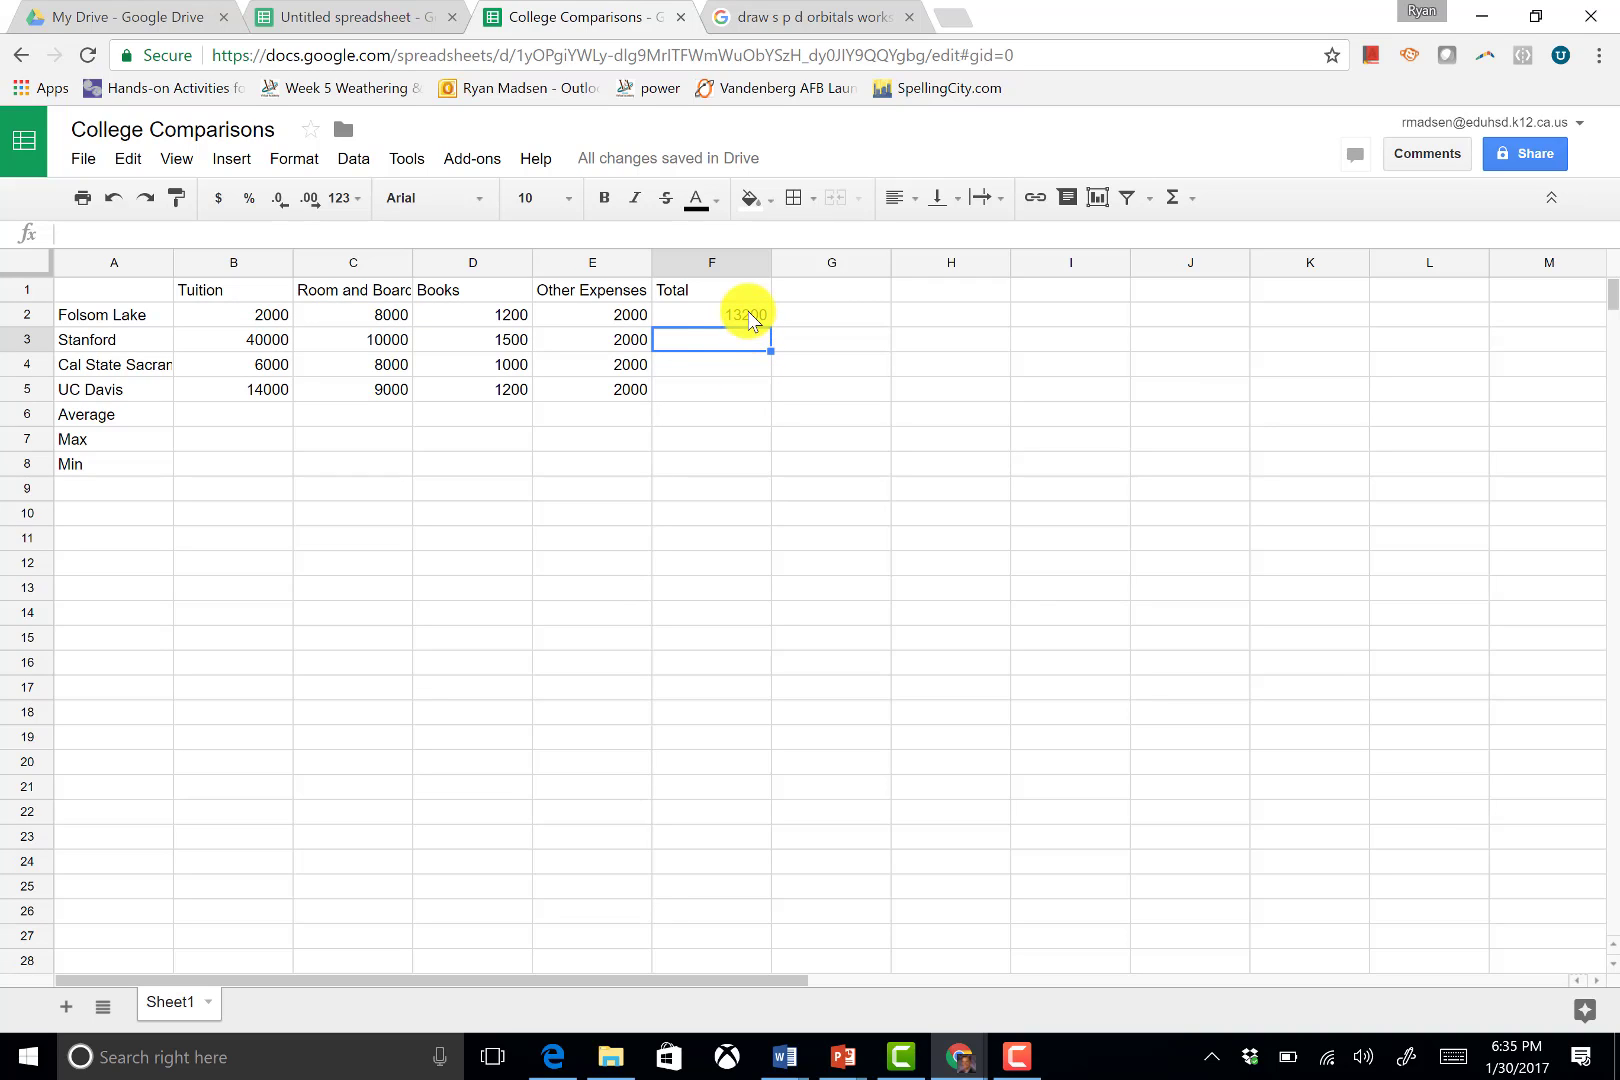
Fill the total formula from F2 down through F8
left_click(750, 314)
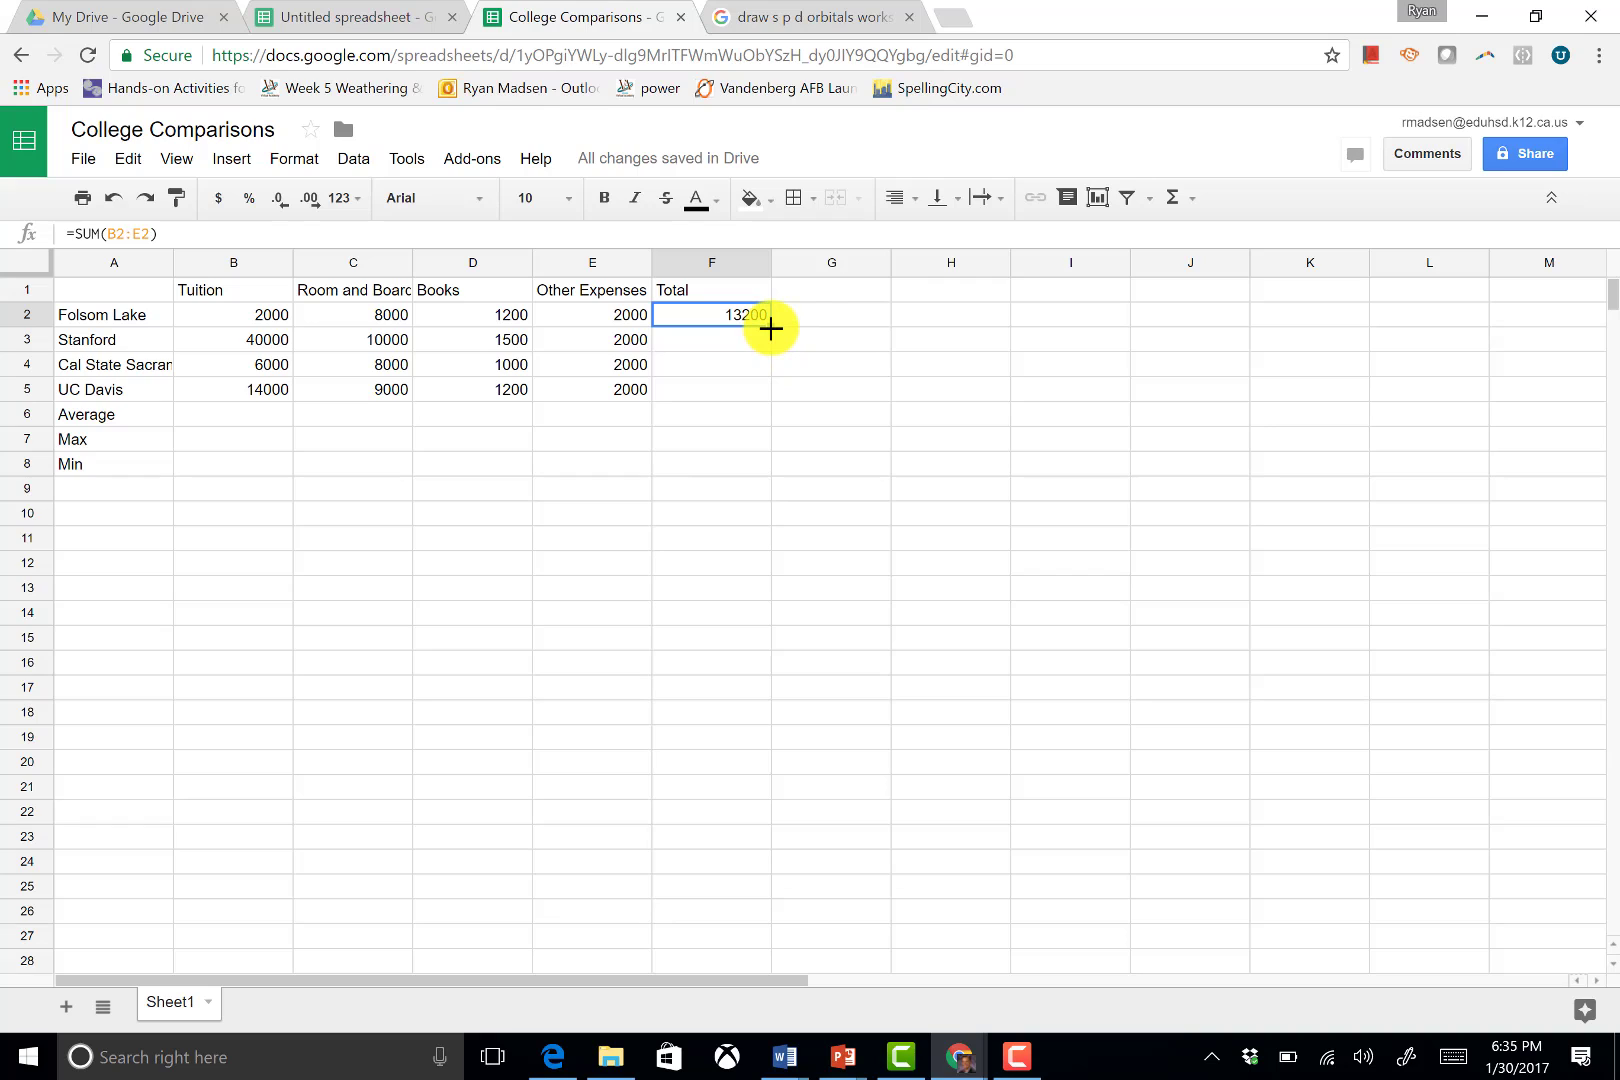
left_click_drag(770, 328, 758, 462)
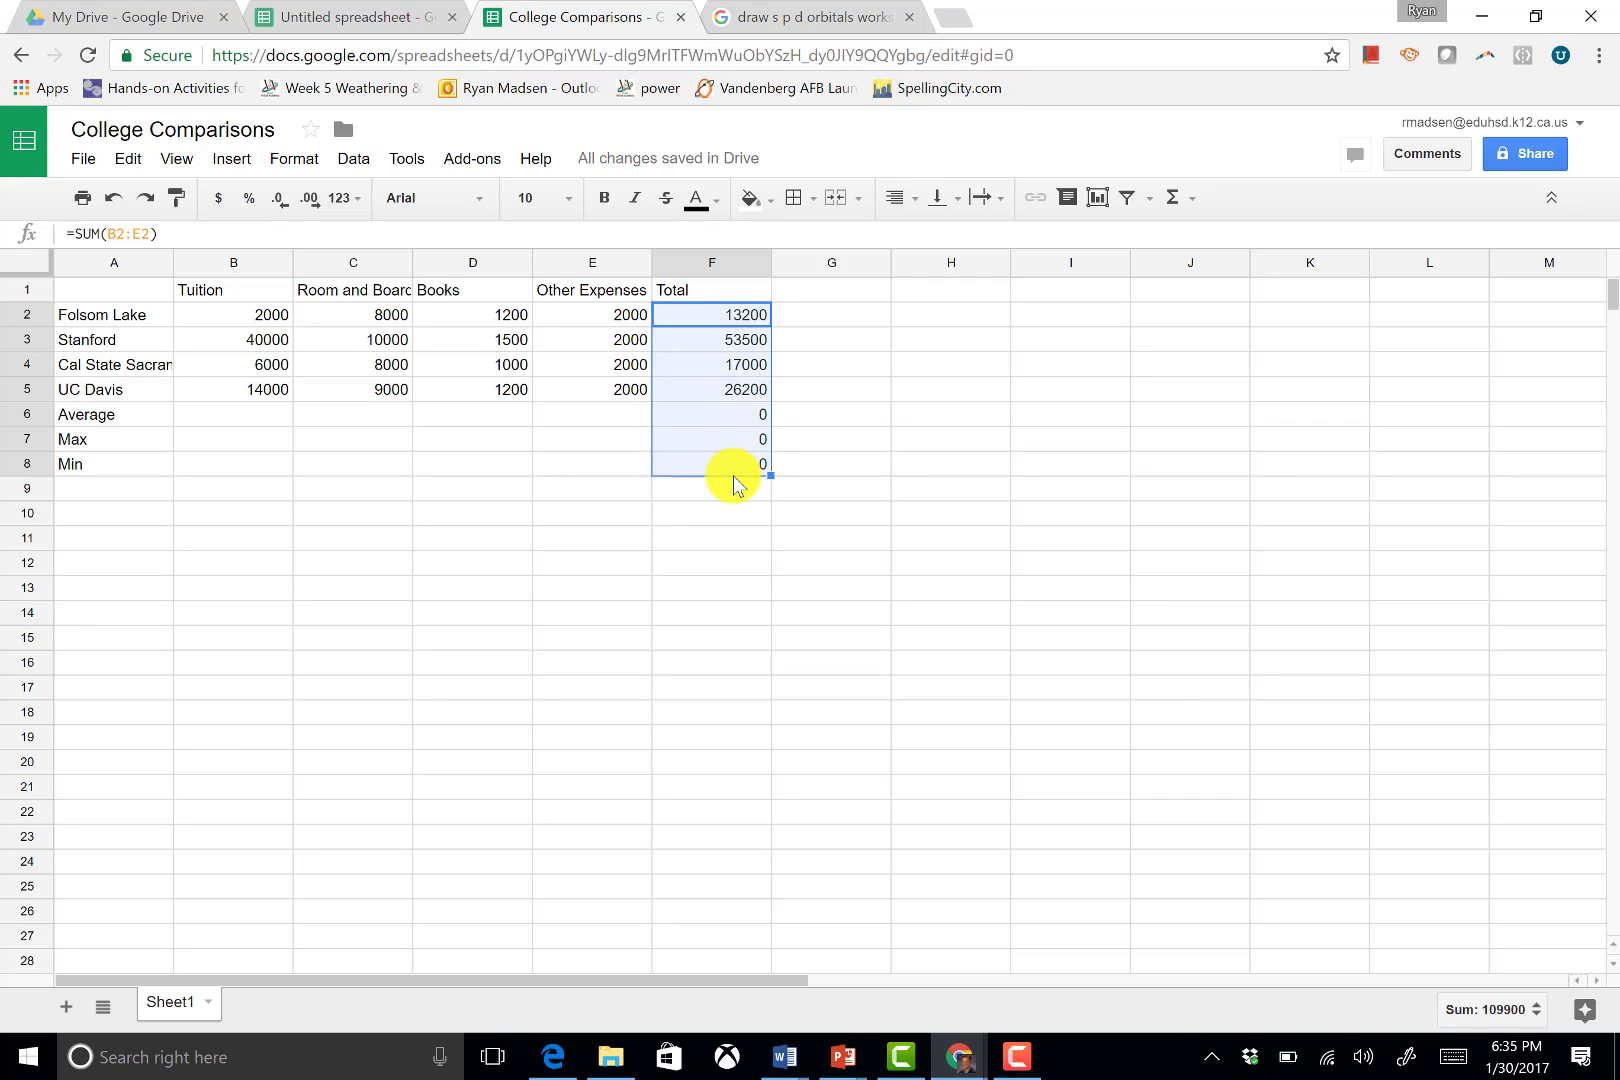
left_click(733, 505)
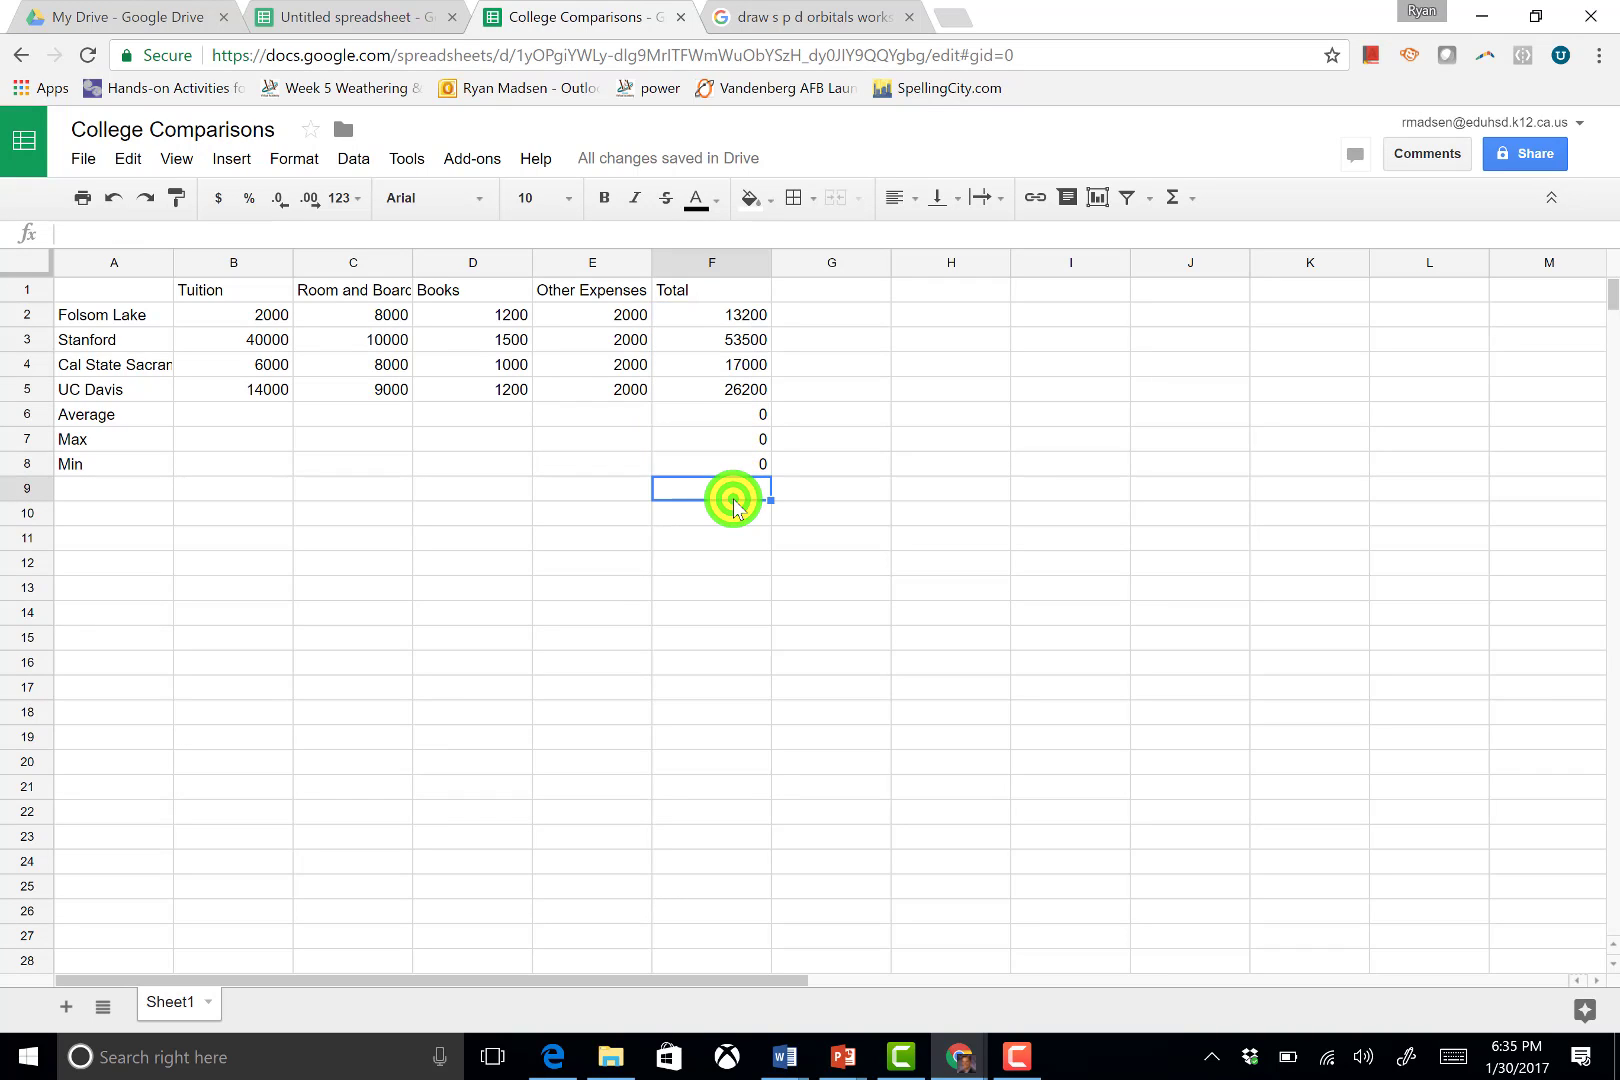
Set the Folsom Lake books cost in D2 to 1000 as a recalculation test, and undo the change
left_click(496, 318)
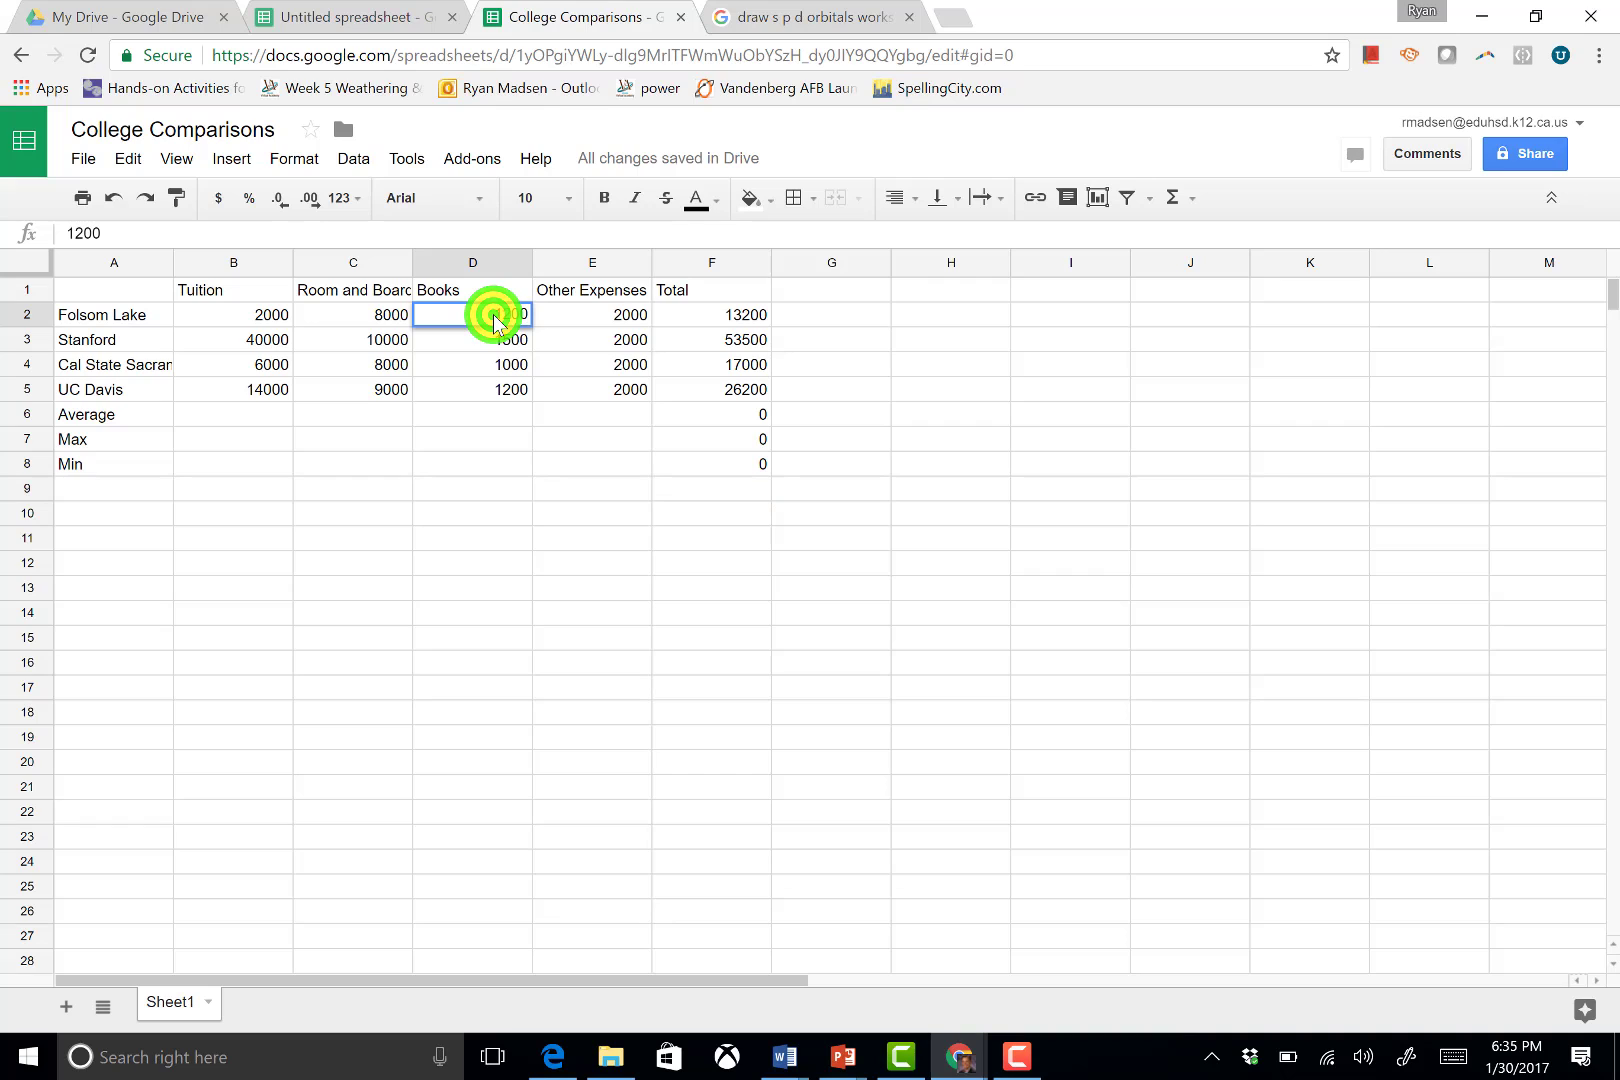
left_click(492, 339)
left_click(490, 318)
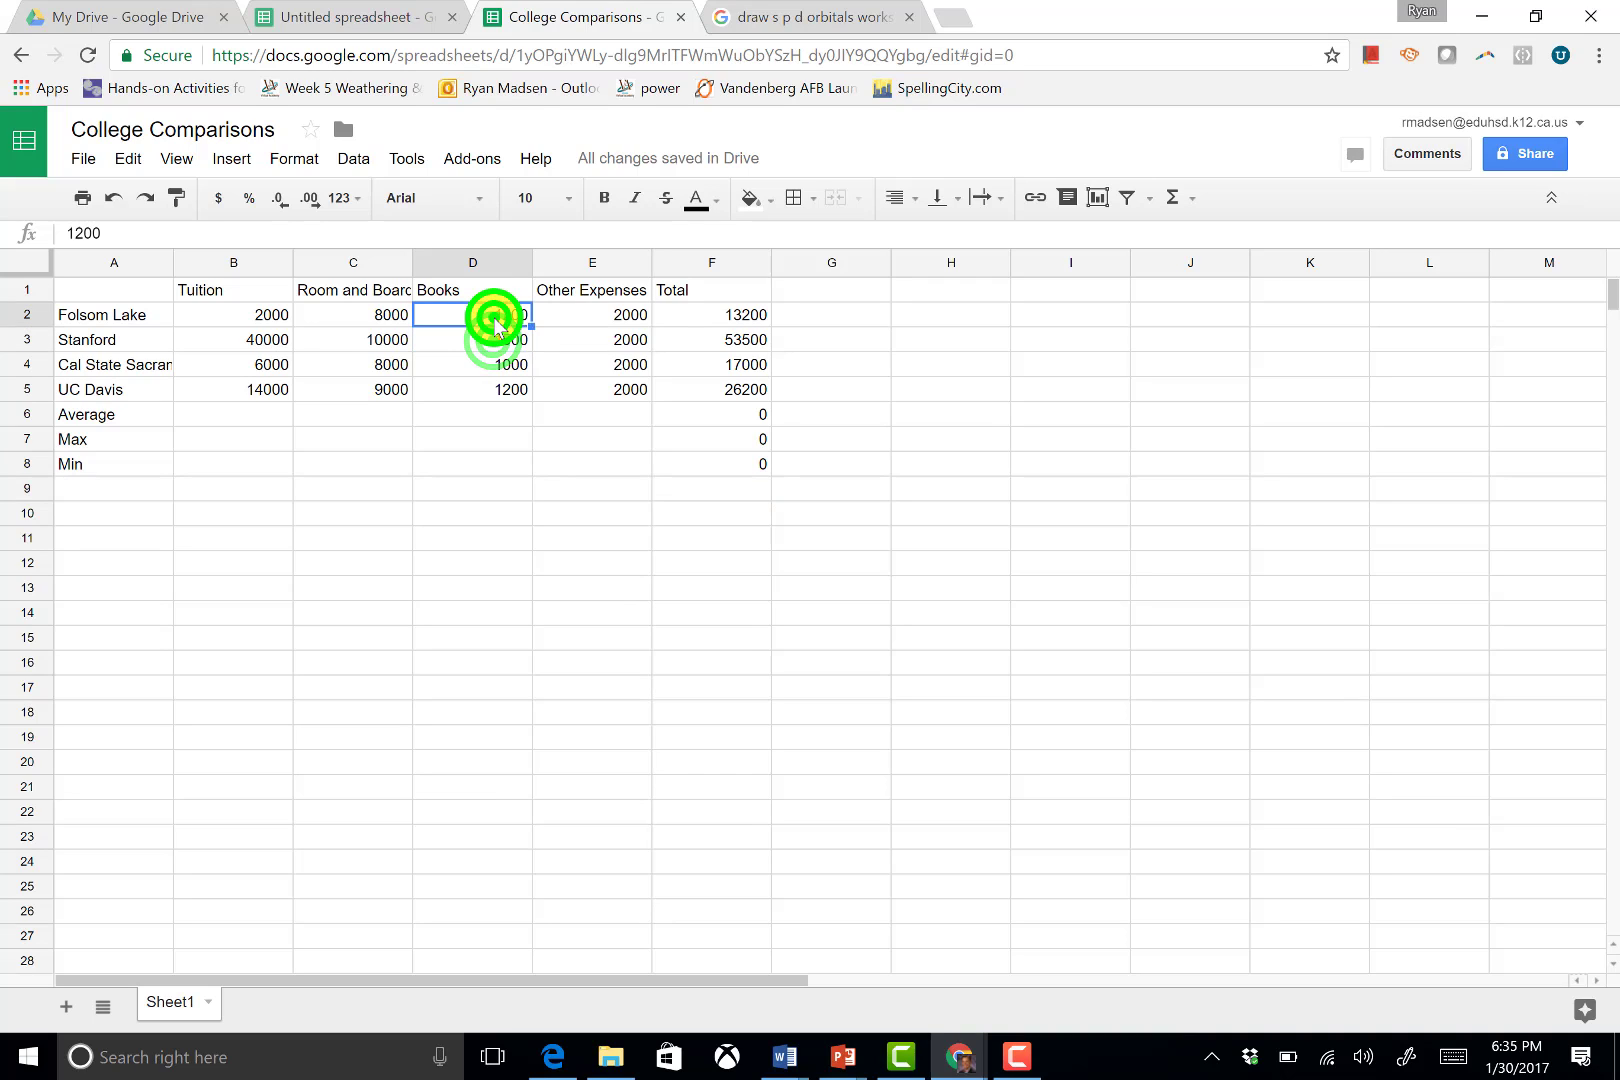
type("1000")
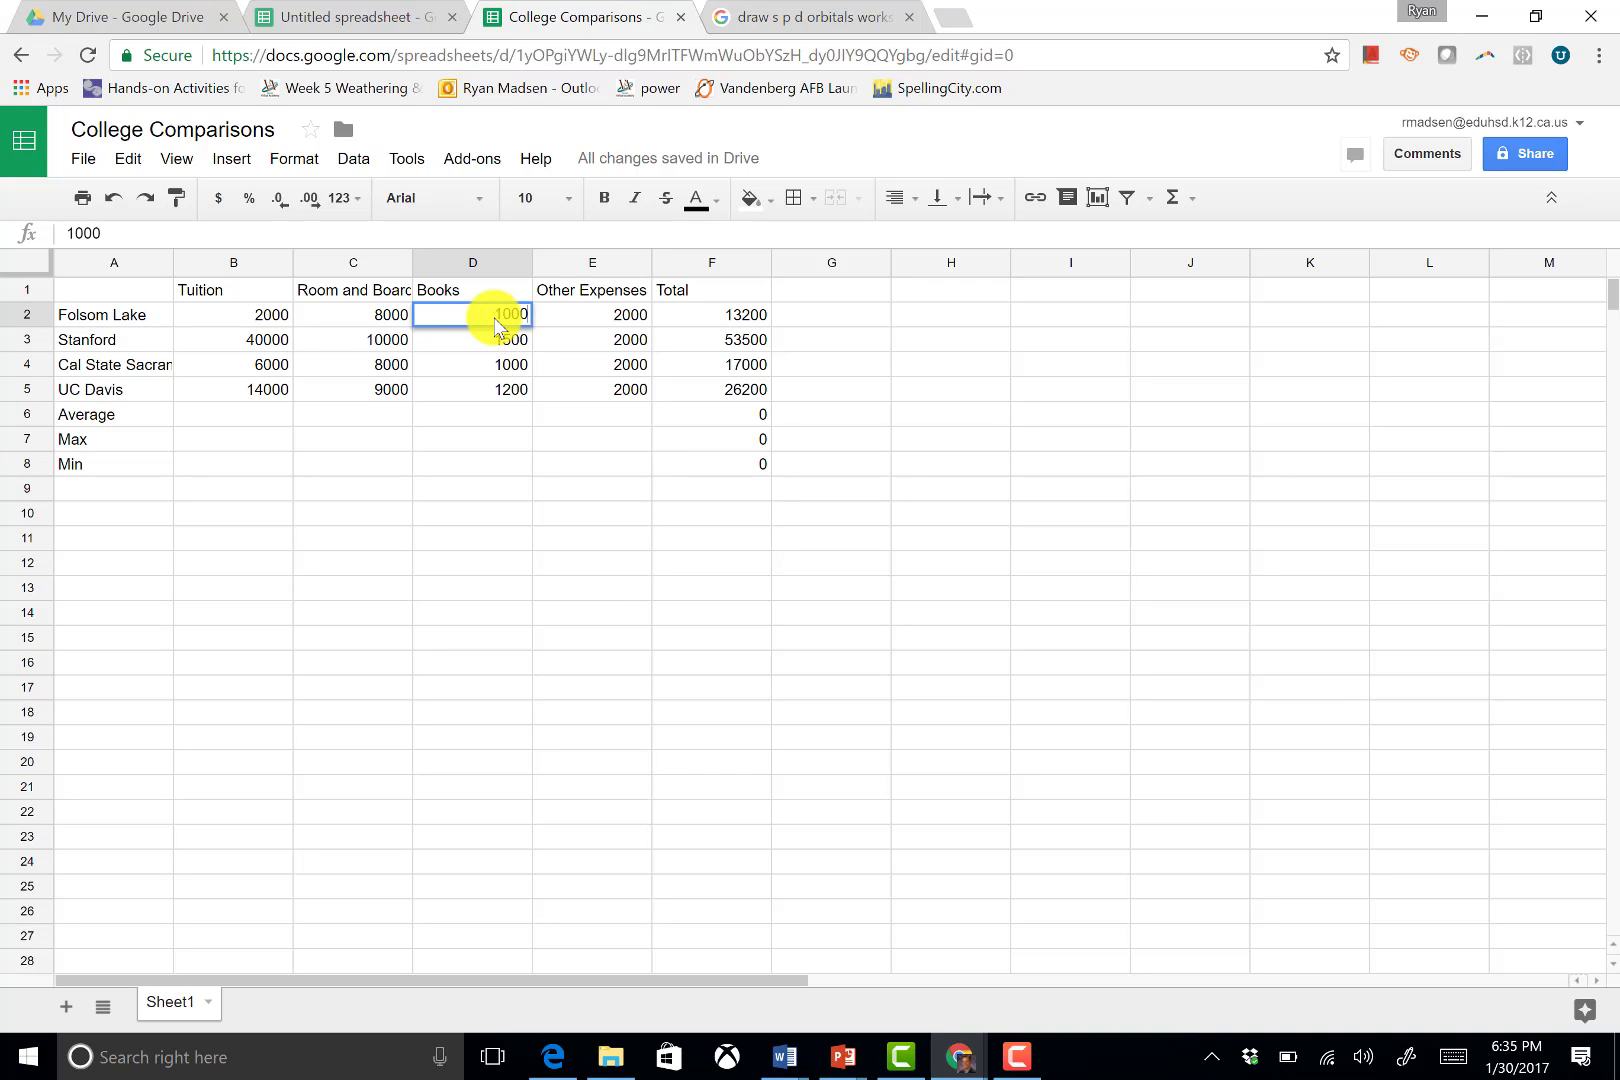
key("Return")
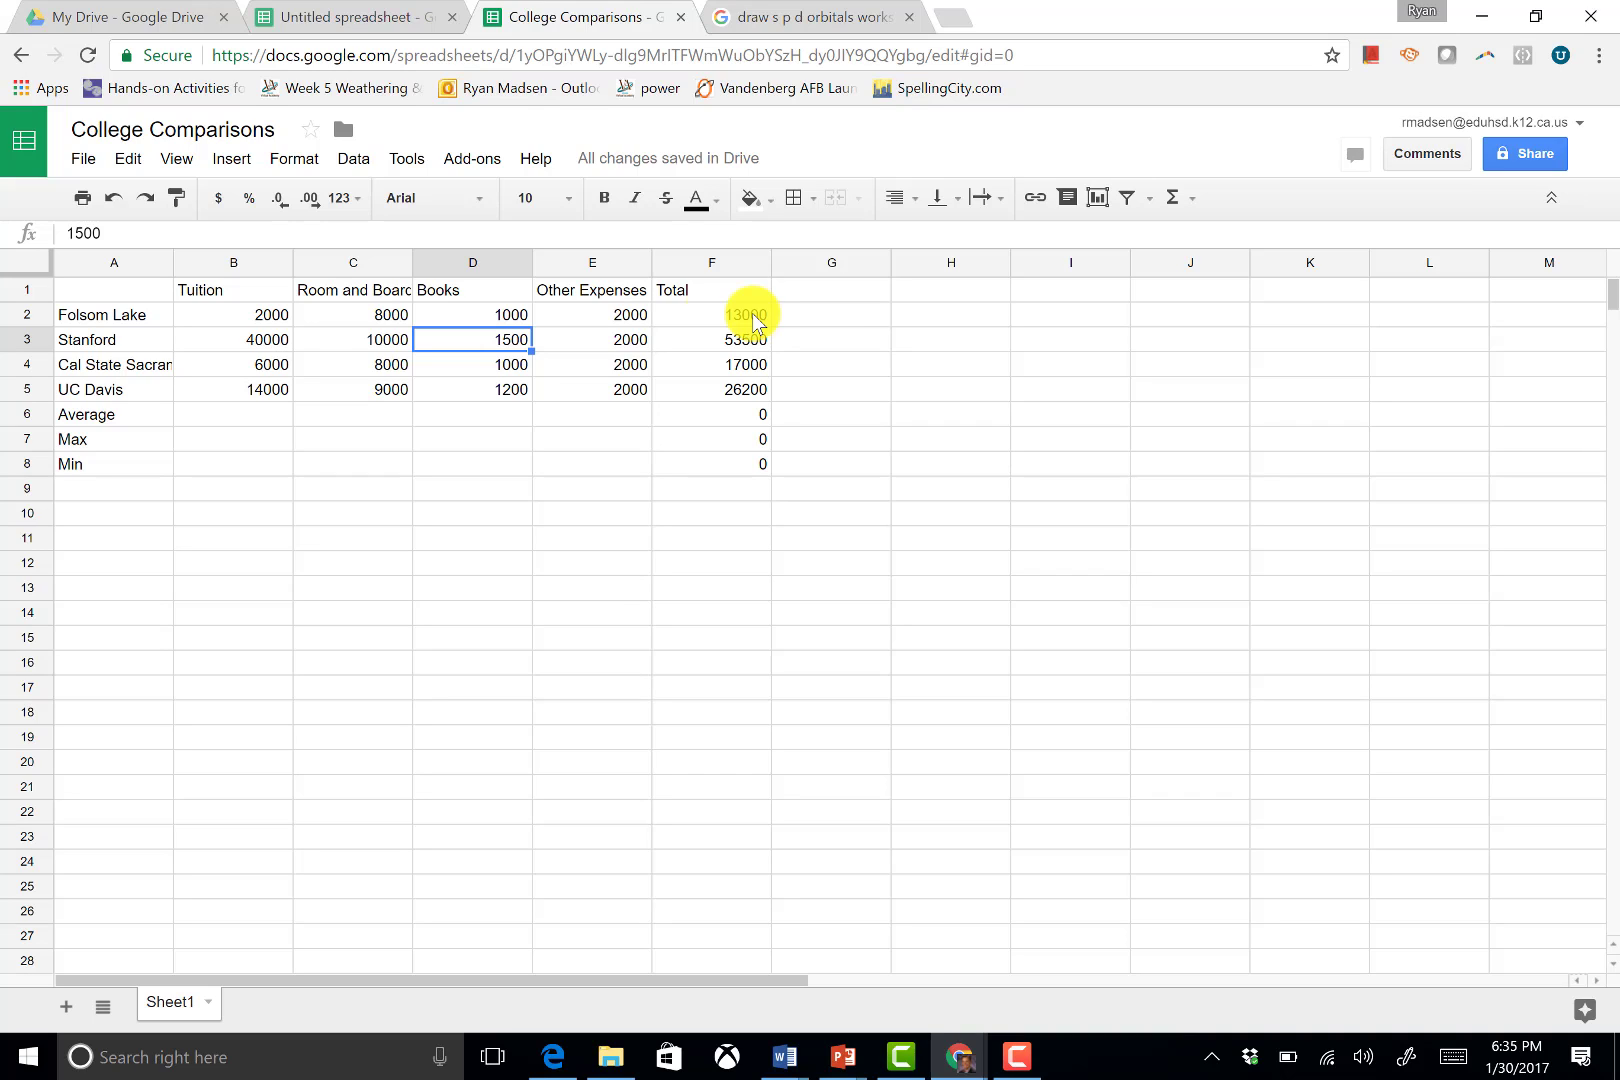
left_click(112, 199)
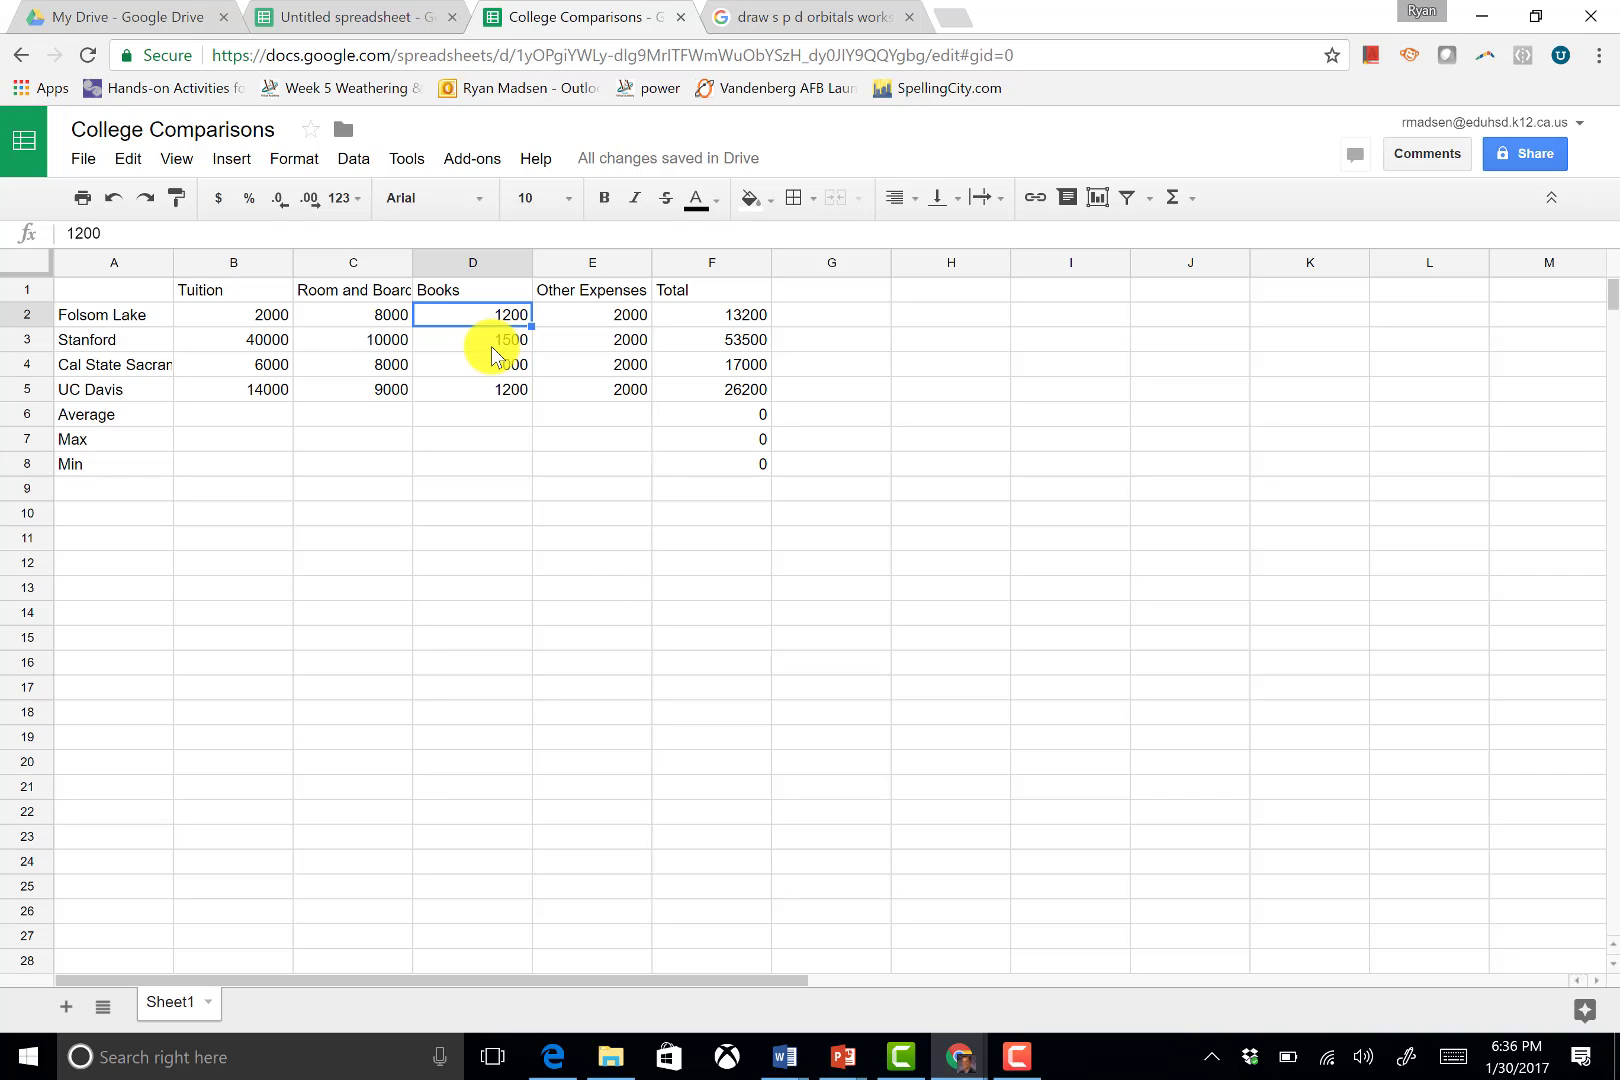
Average the tuition costs B2:B5 in cell B6 and fill the formula across to E6
left_click_drag(262, 314, 582, 394)
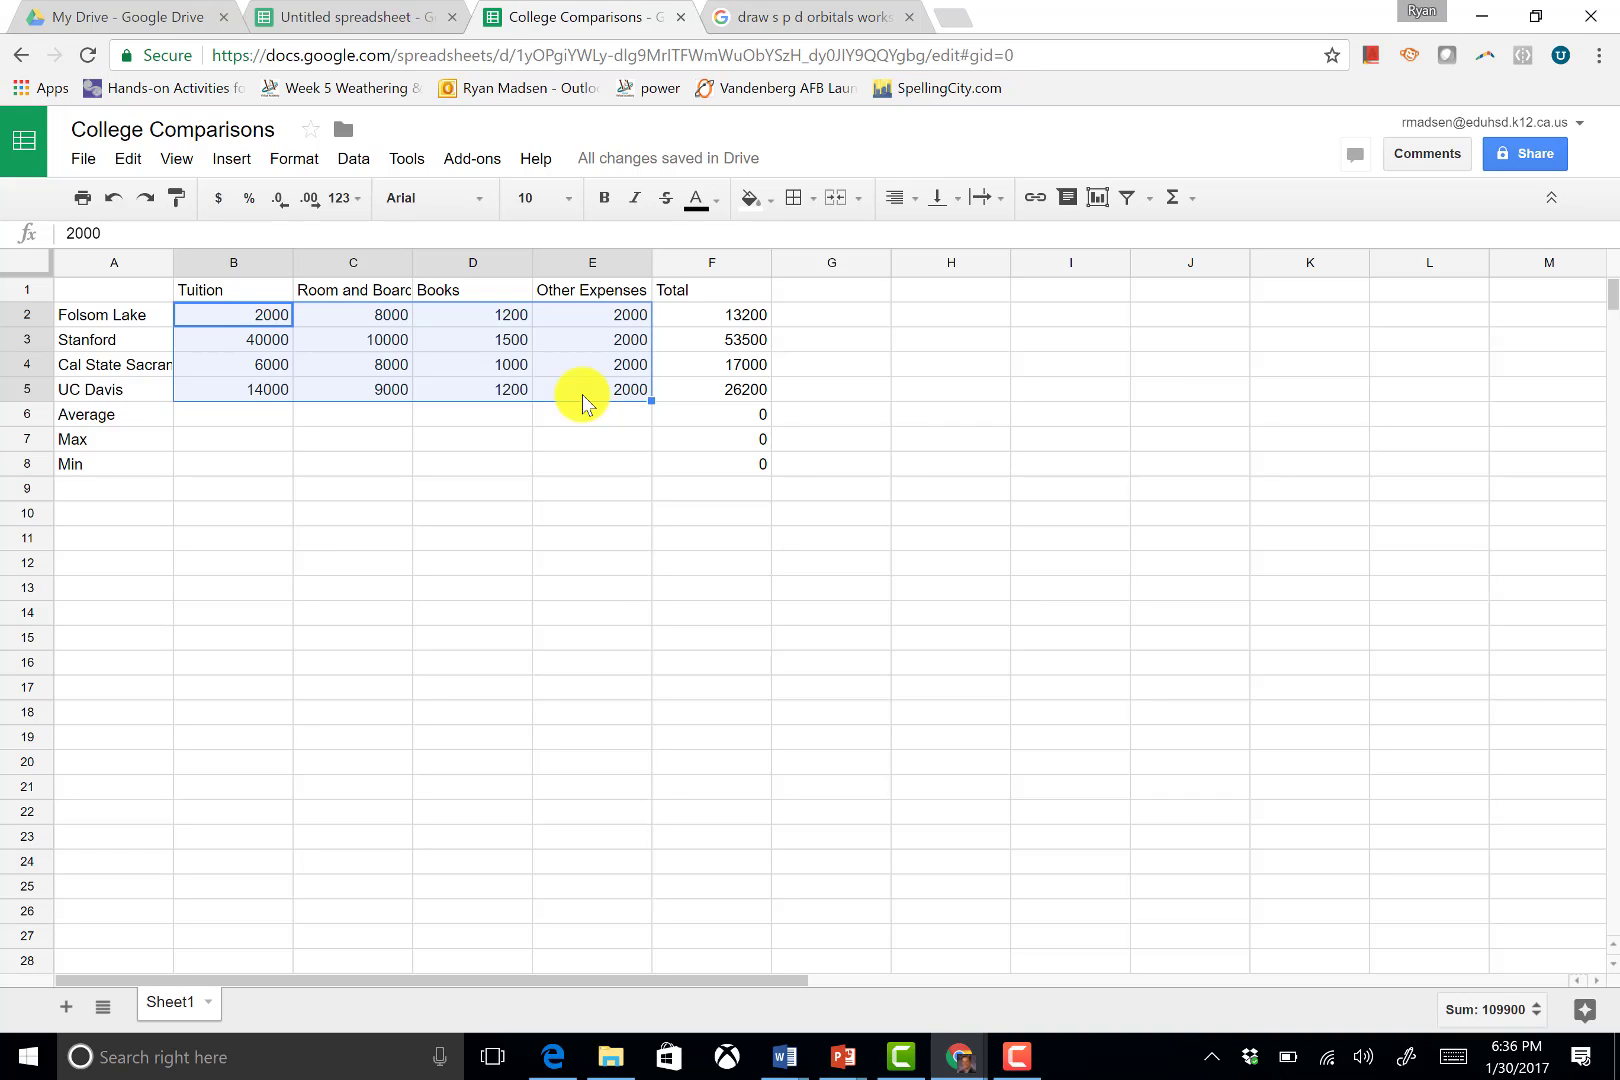
left_click(222, 412)
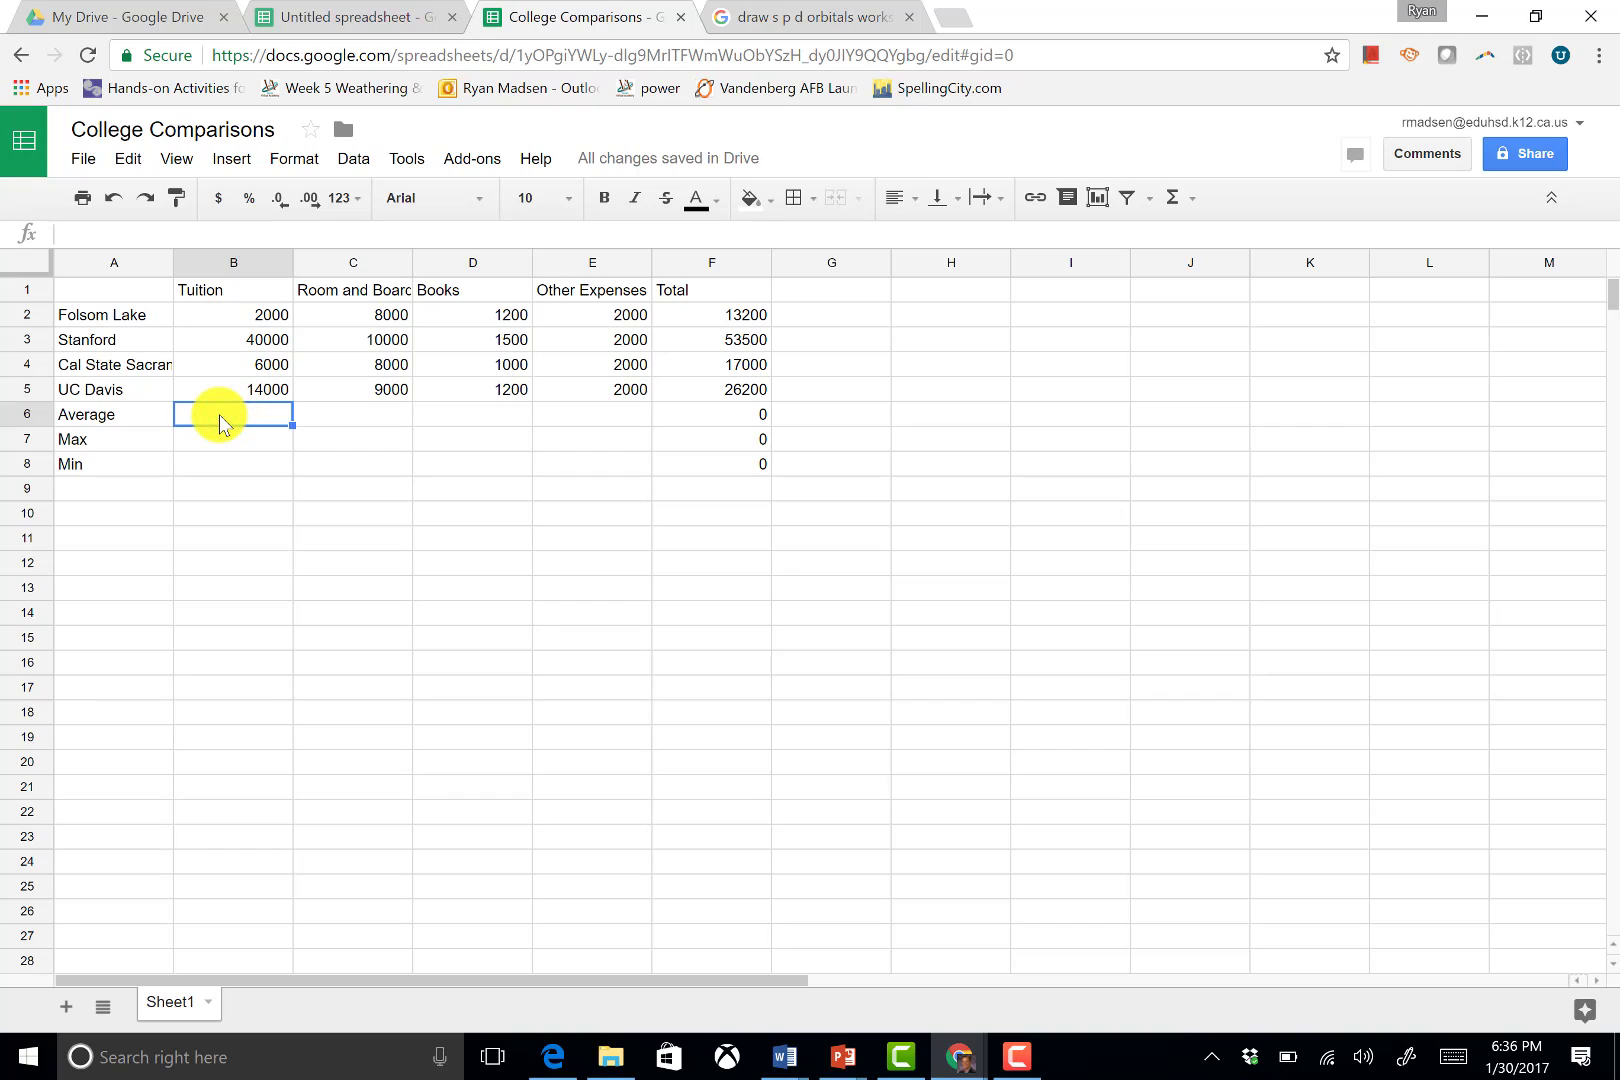
left_click(1195, 198)
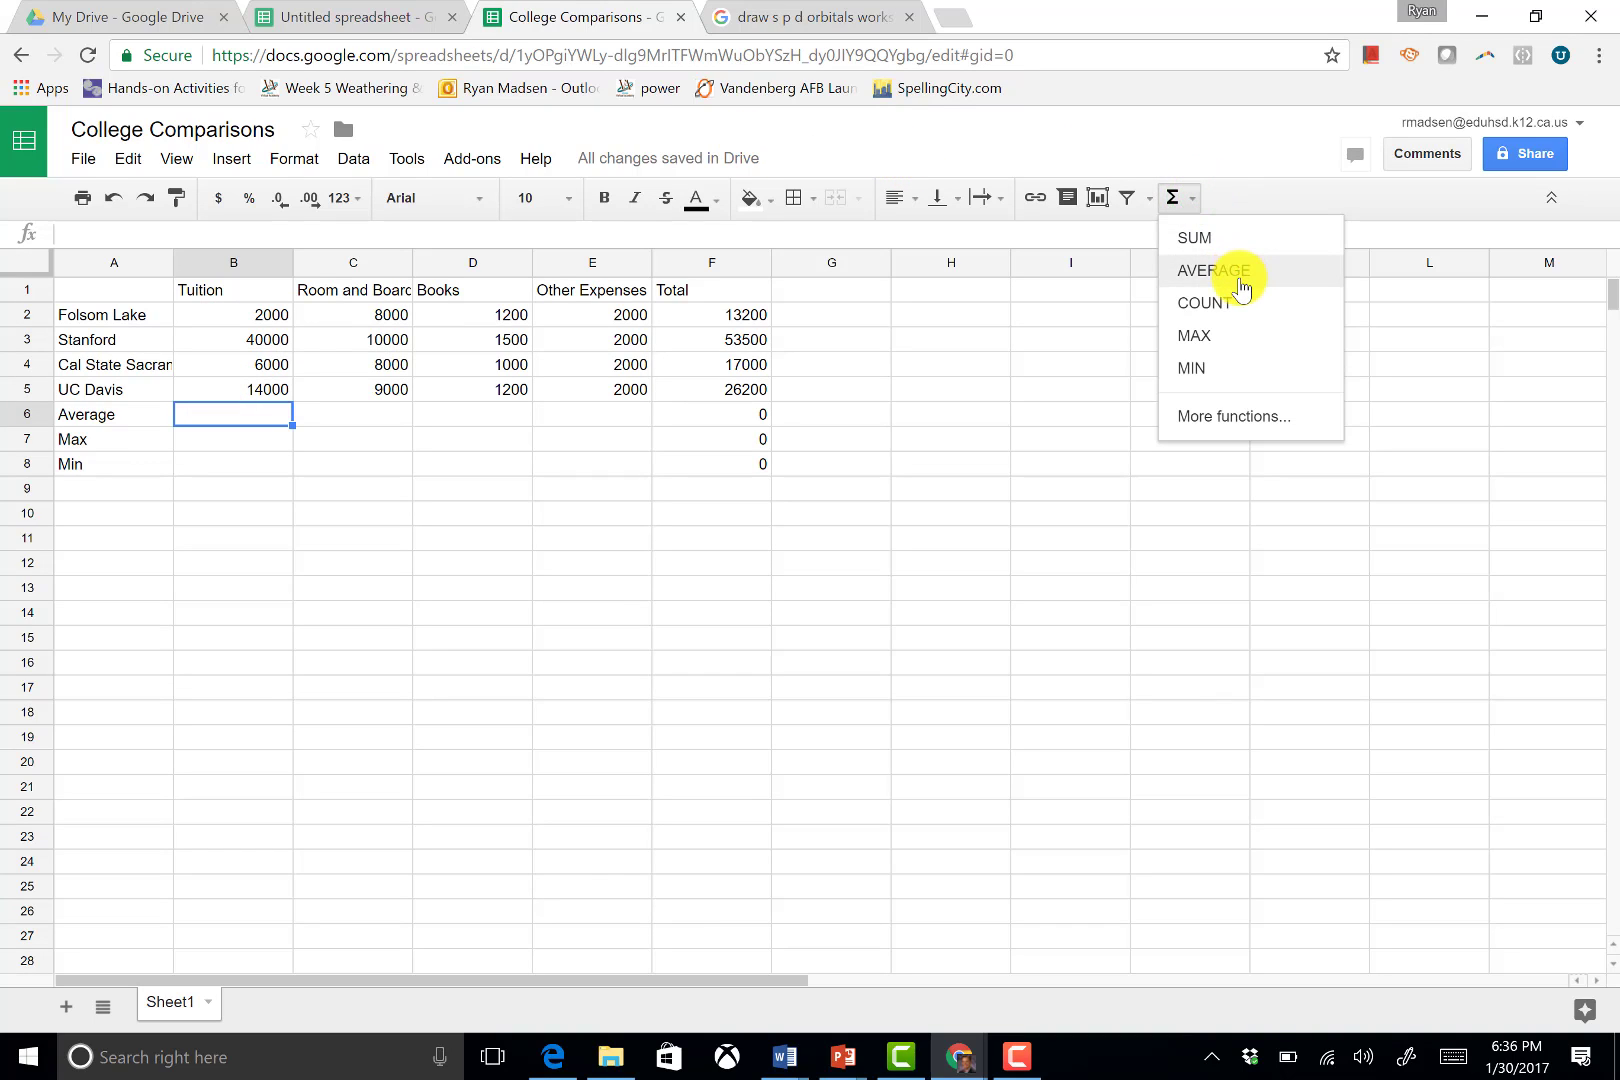
left_click(1240, 284)
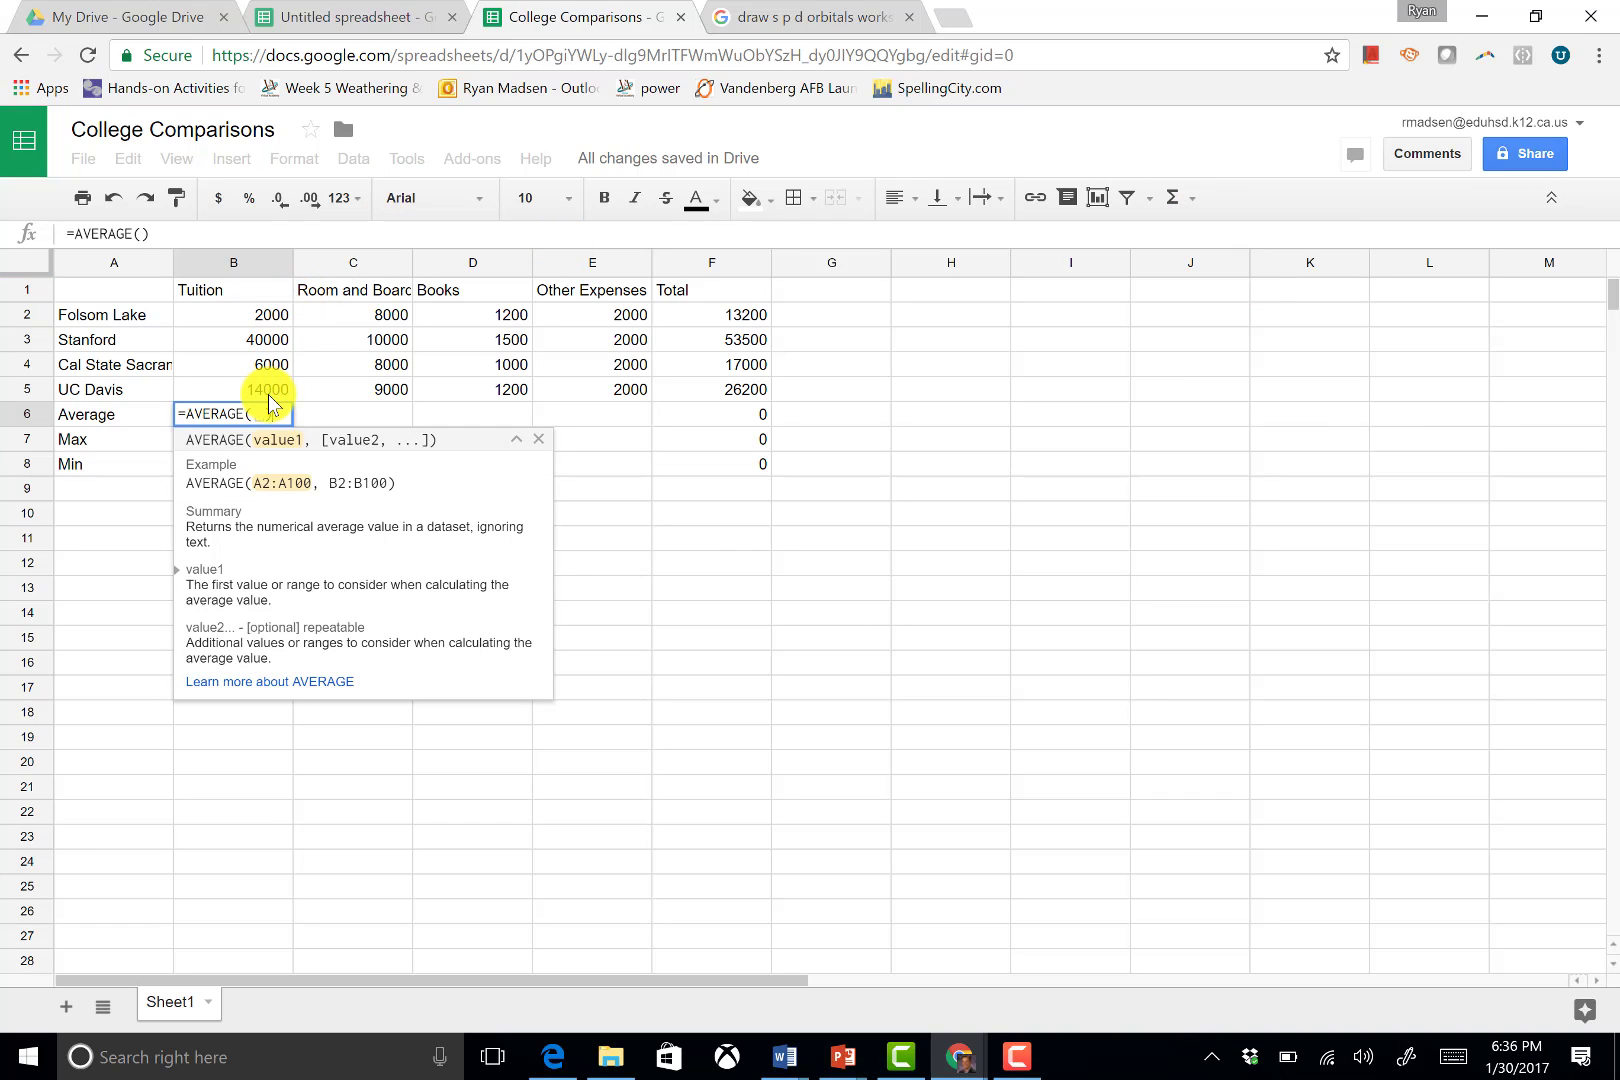
left_click_drag(270, 402, 268, 318)
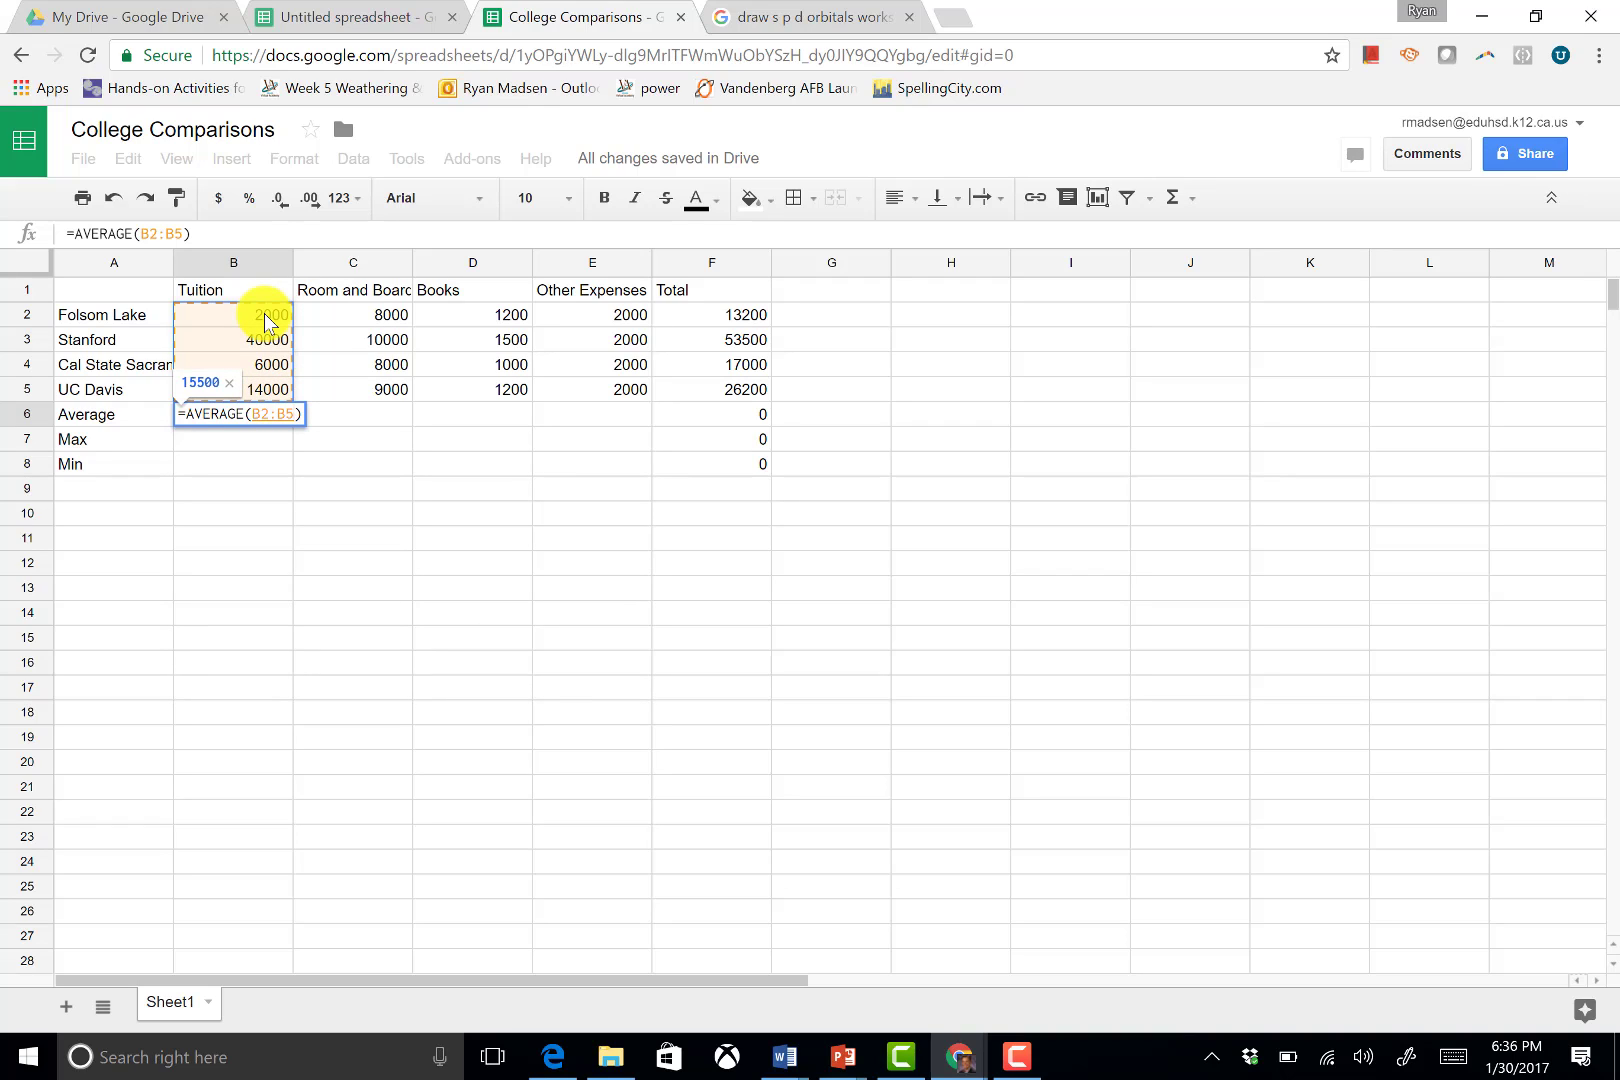
key("Return")
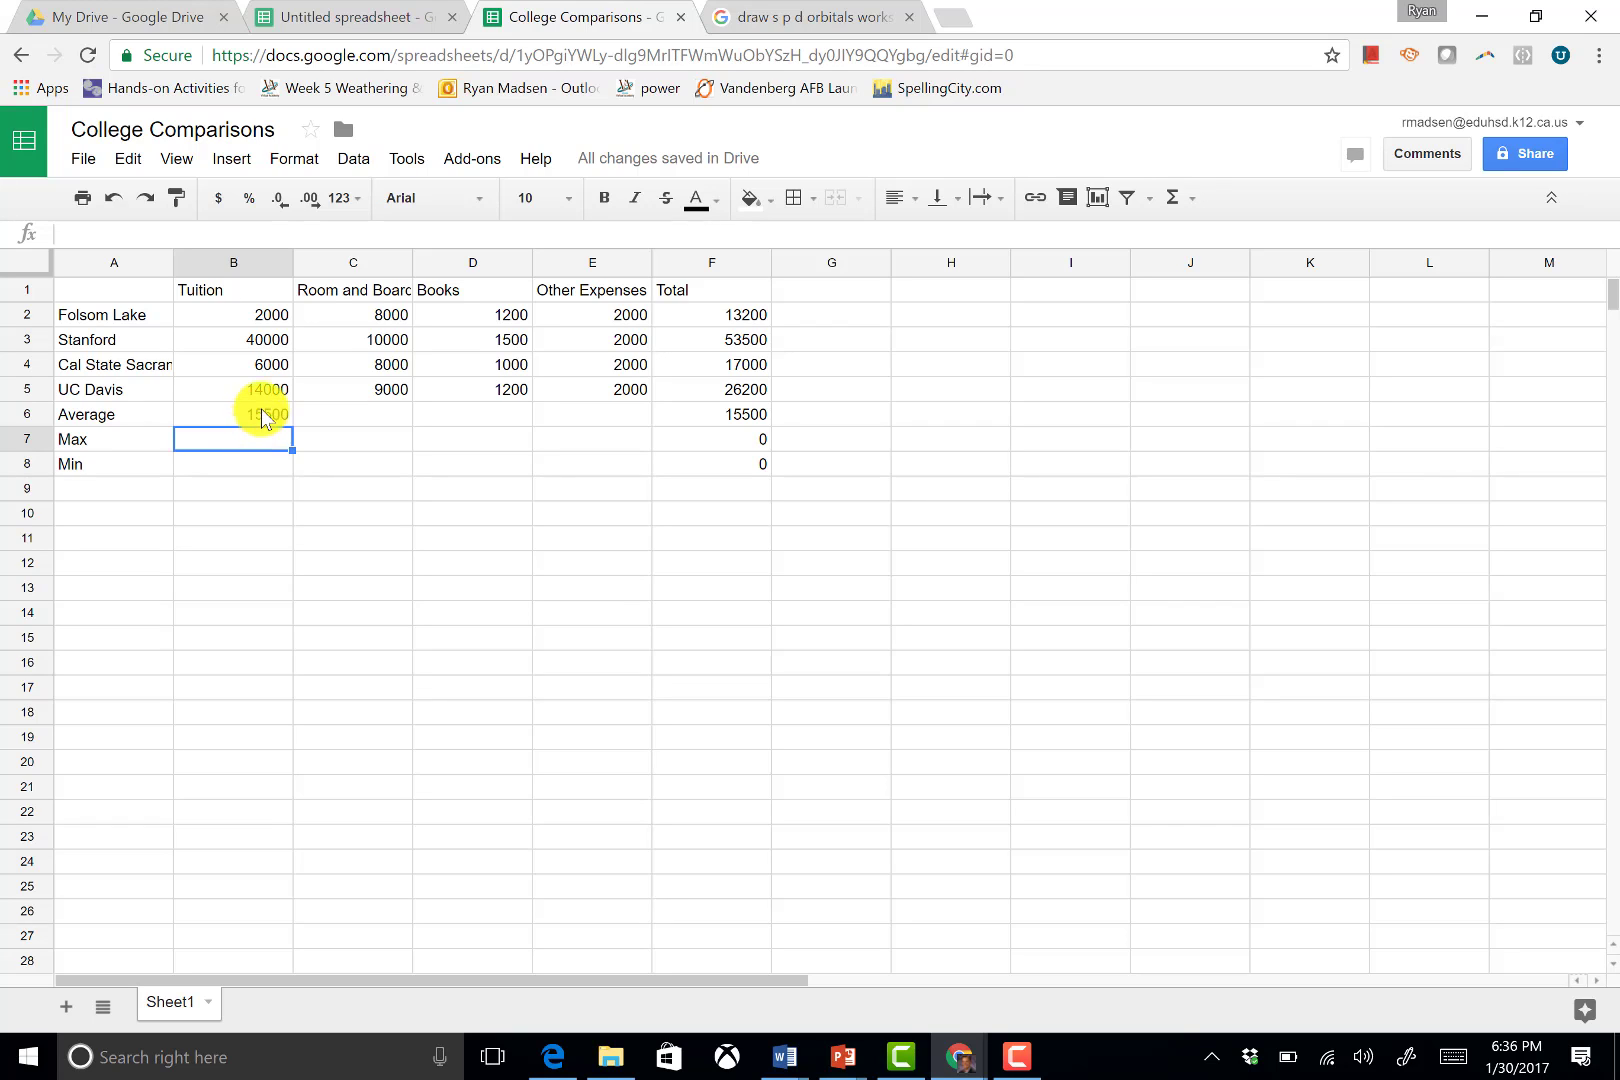
left_click(258, 410)
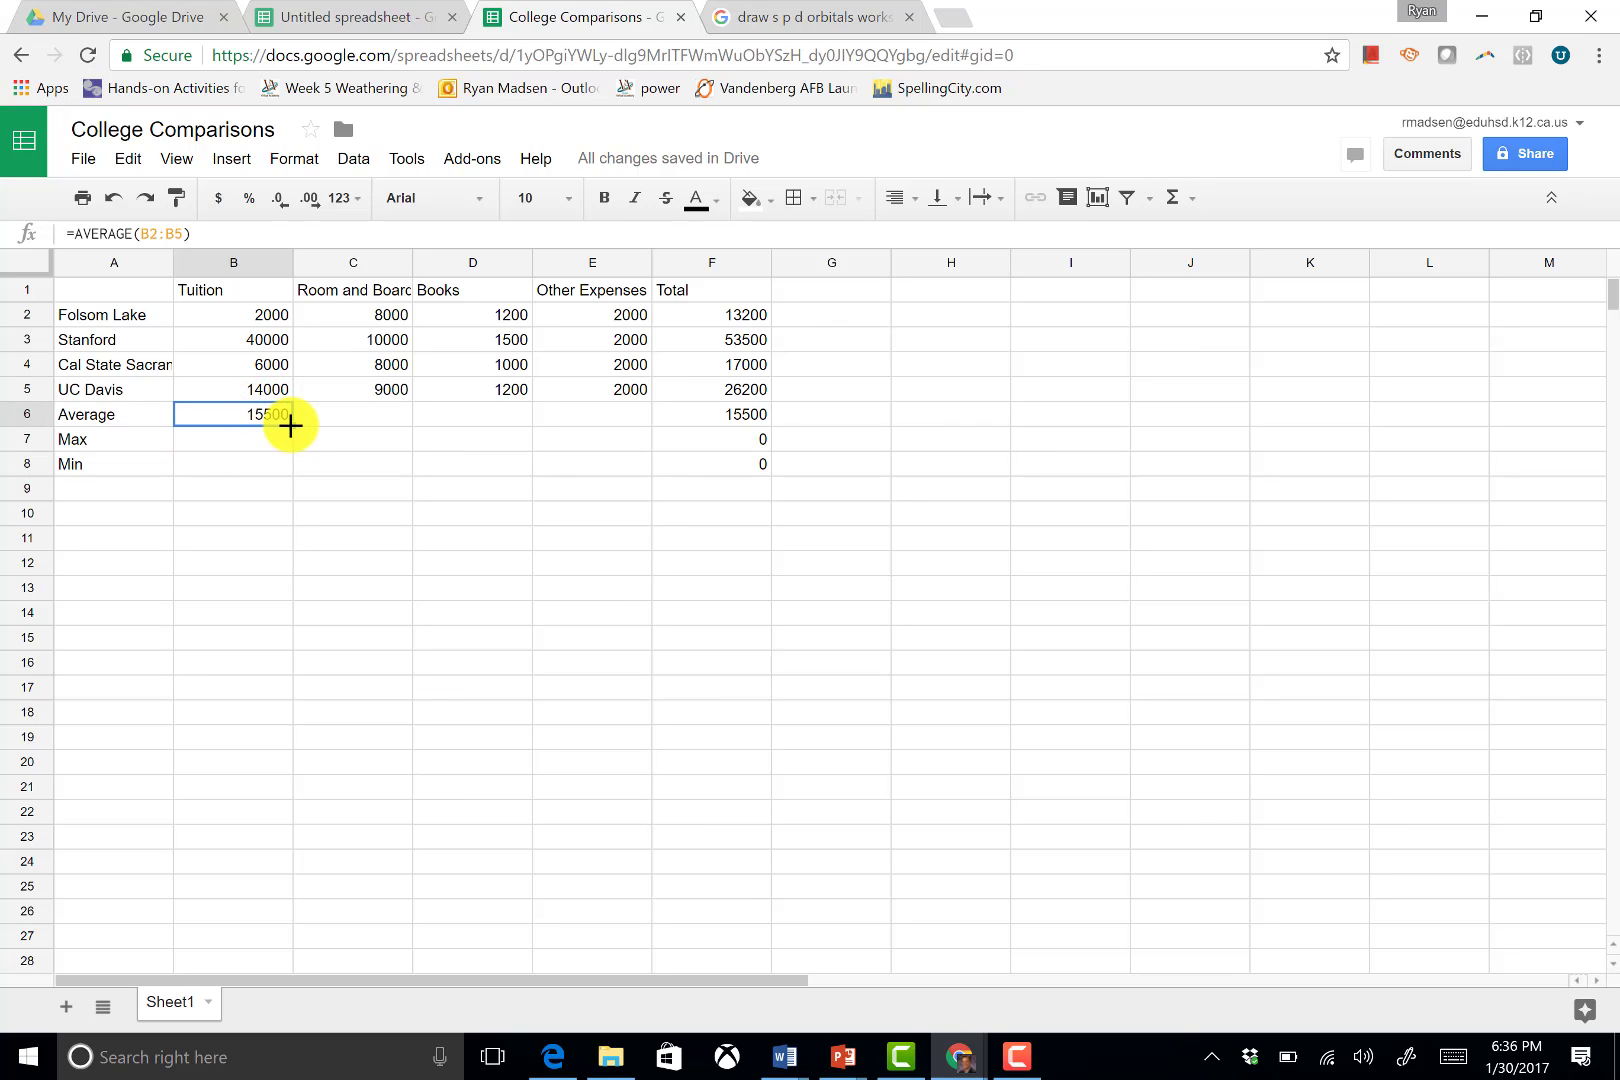
left_click_drag(290, 426, 630, 408)
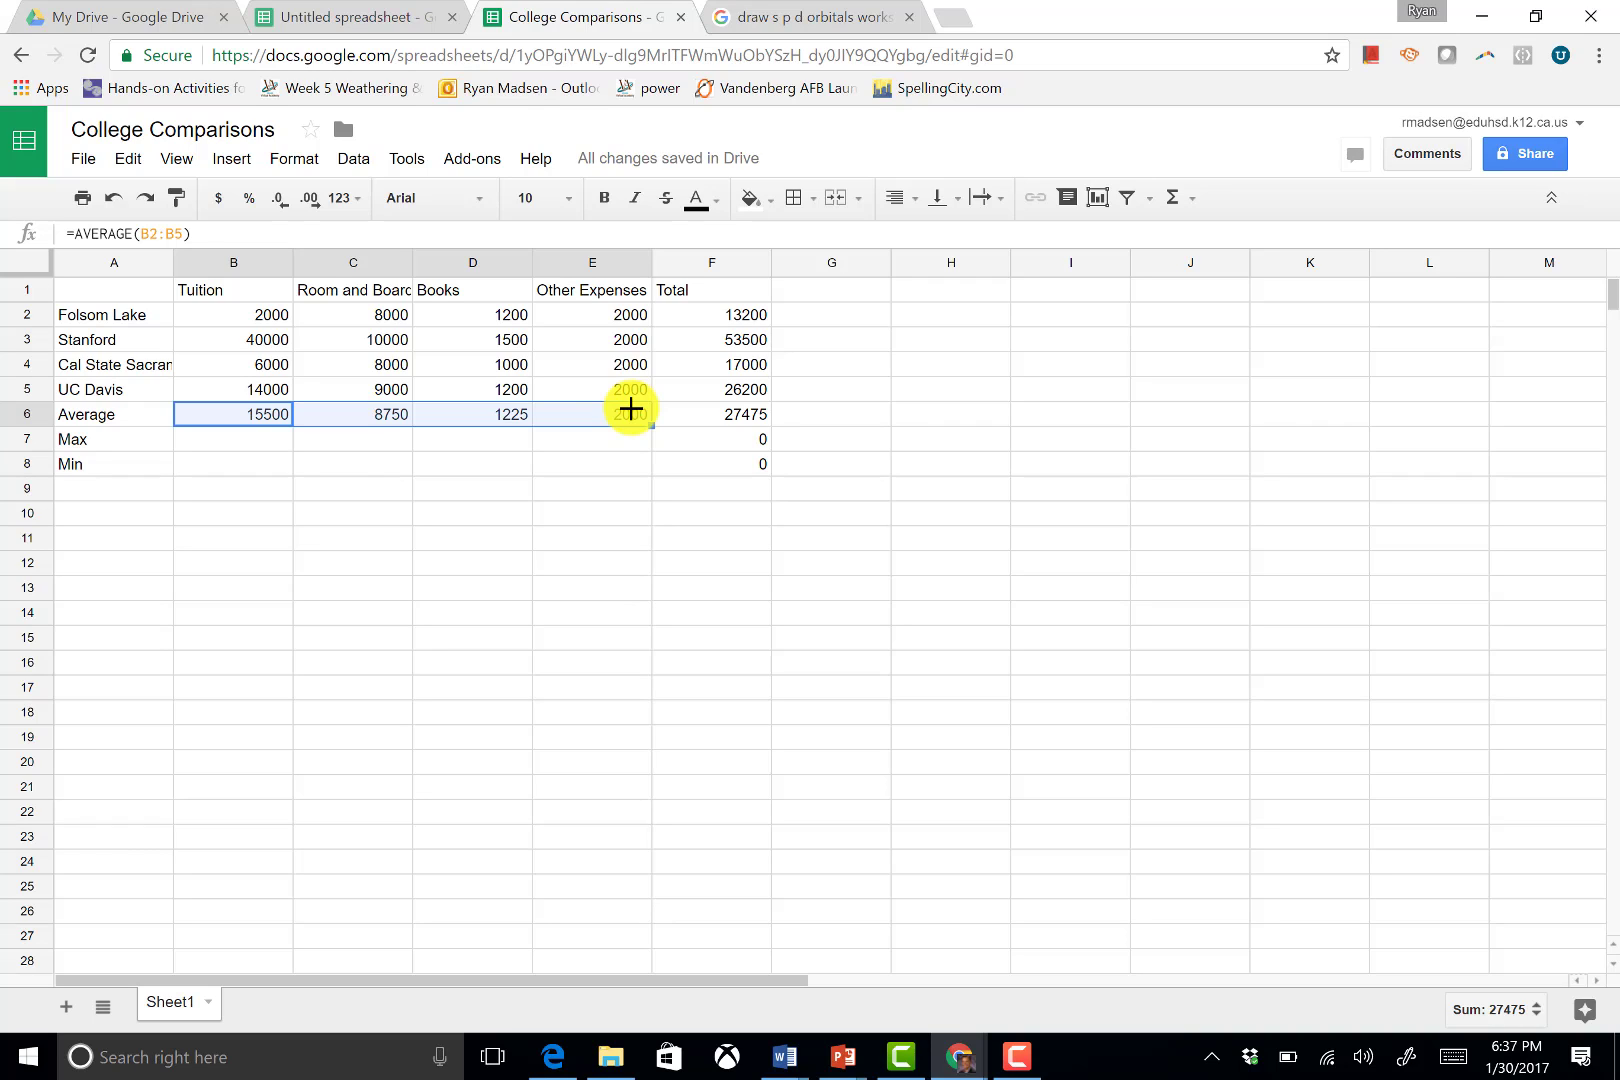
Find the maximum of the tuition costs B2:B5 in cell B7 and fill the formula across to E7
left_click(265, 455)
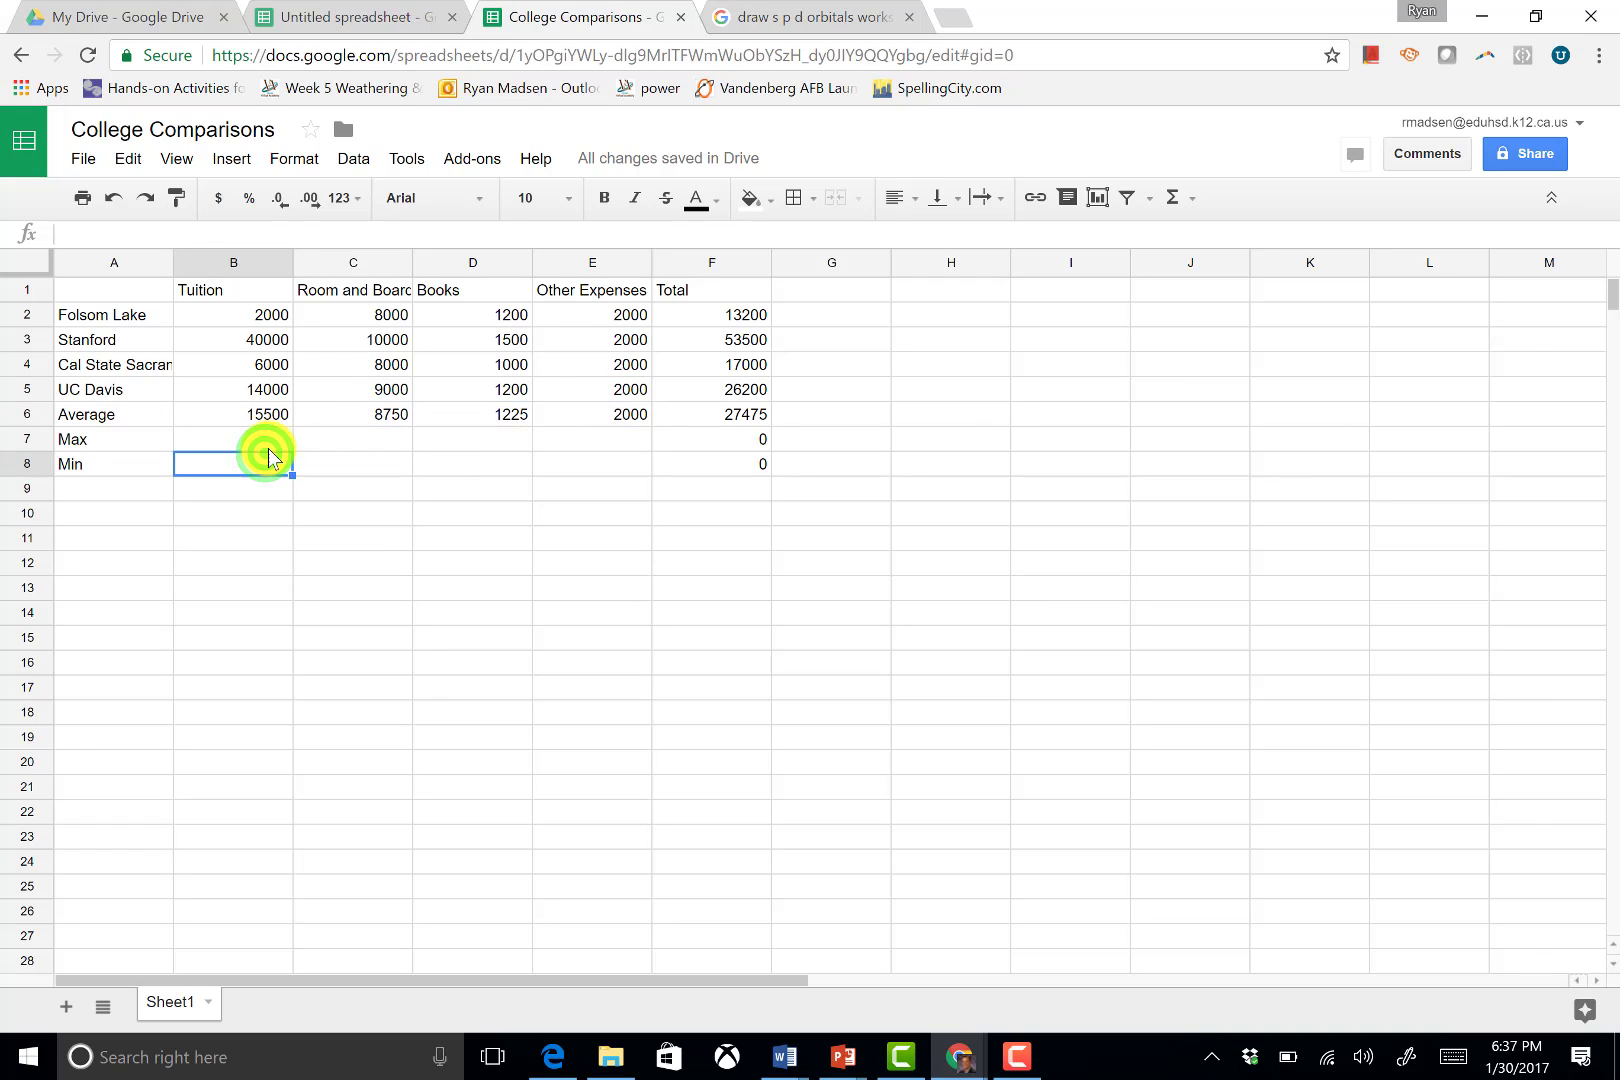
left_click(266, 441)
left_click(1175, 199)
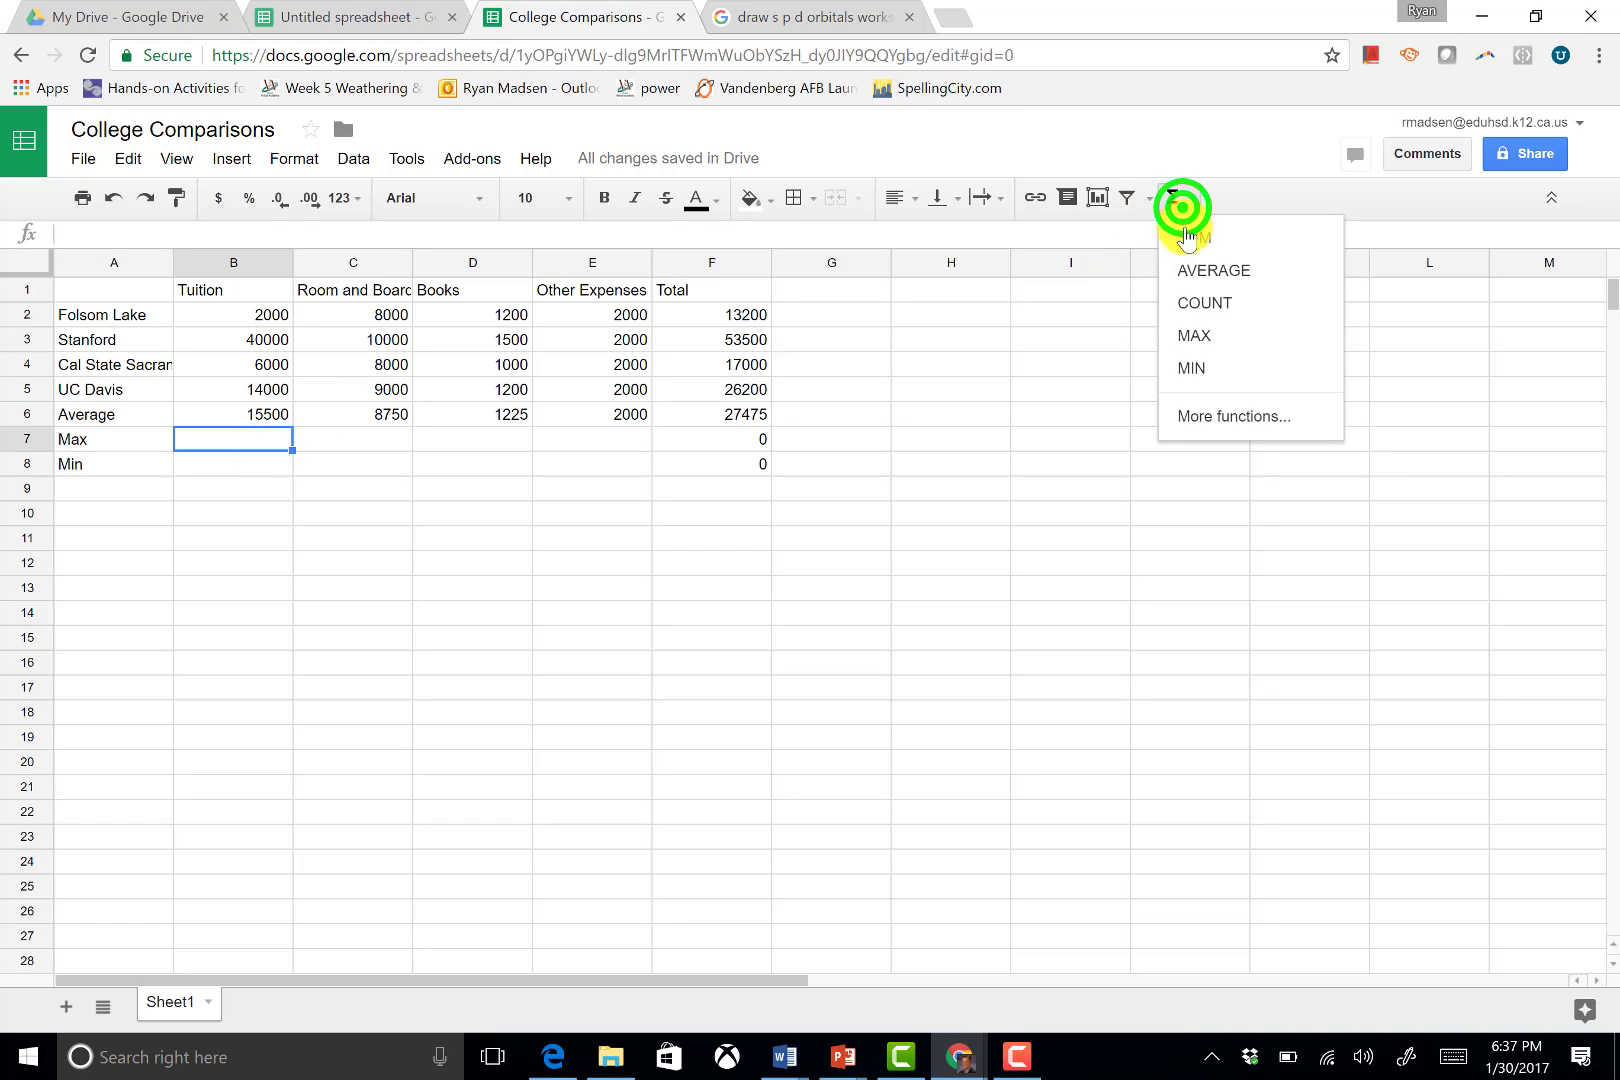
left_click(1193, 336)
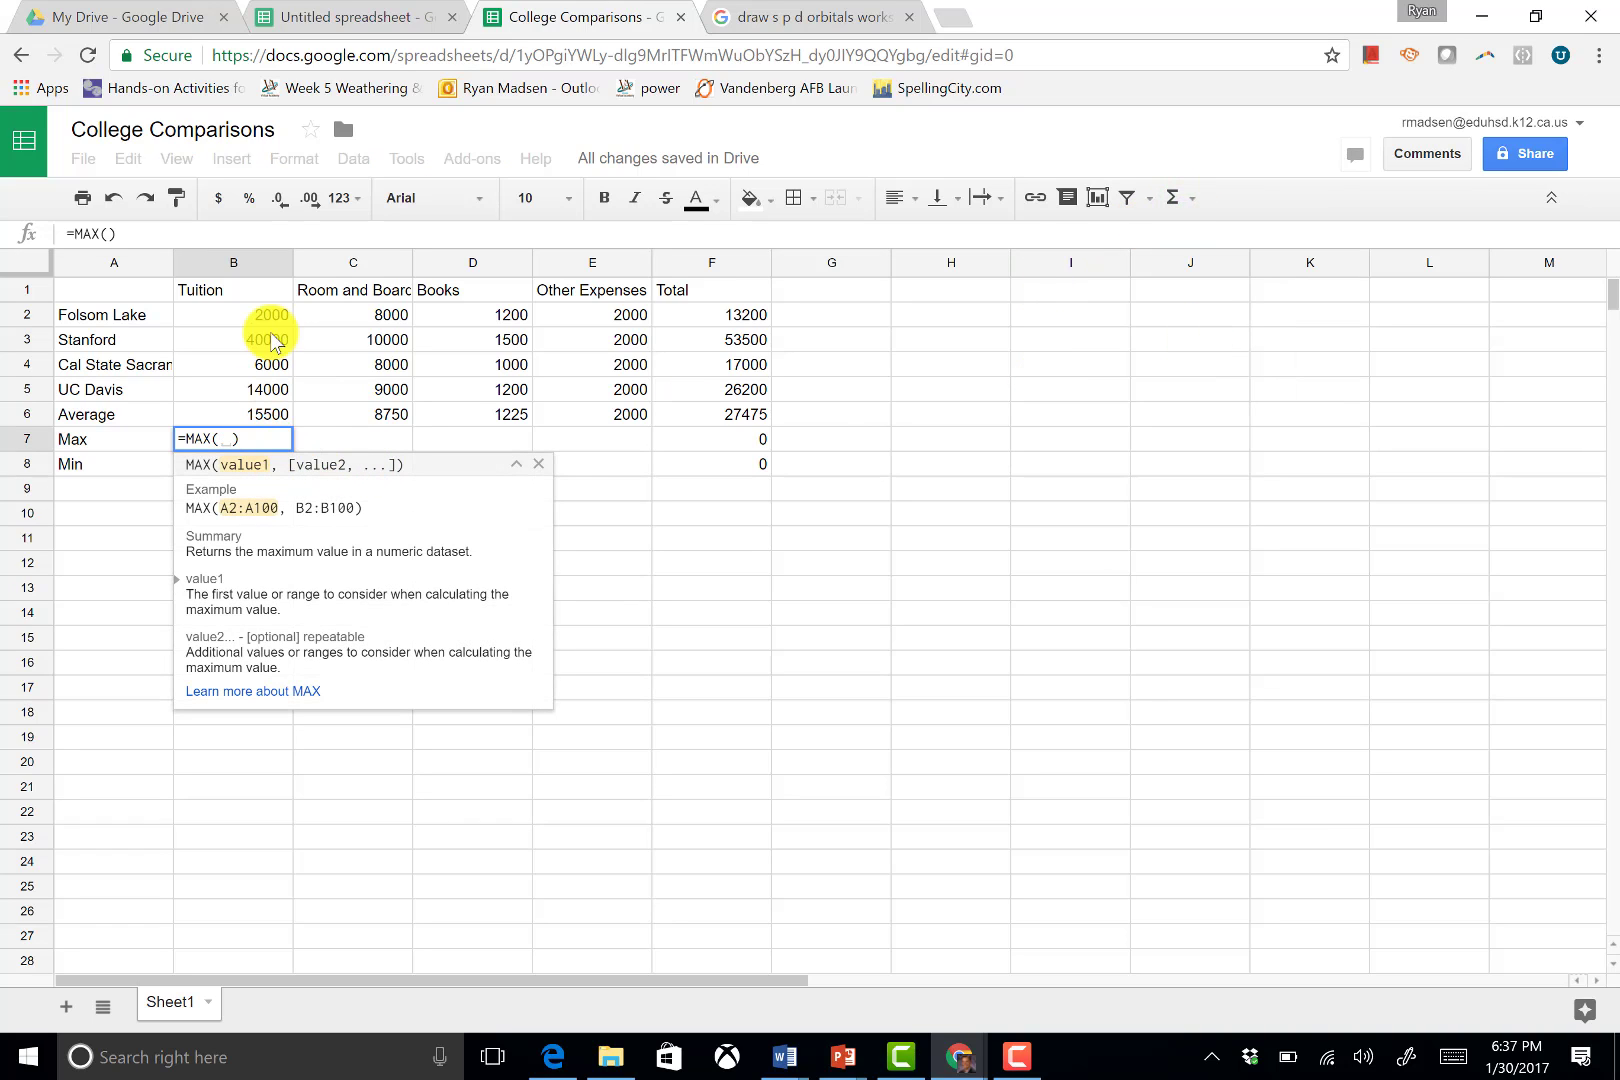
left_click_drag(265, 312, 584, 440)
key("Return")
left_click(282, 441)
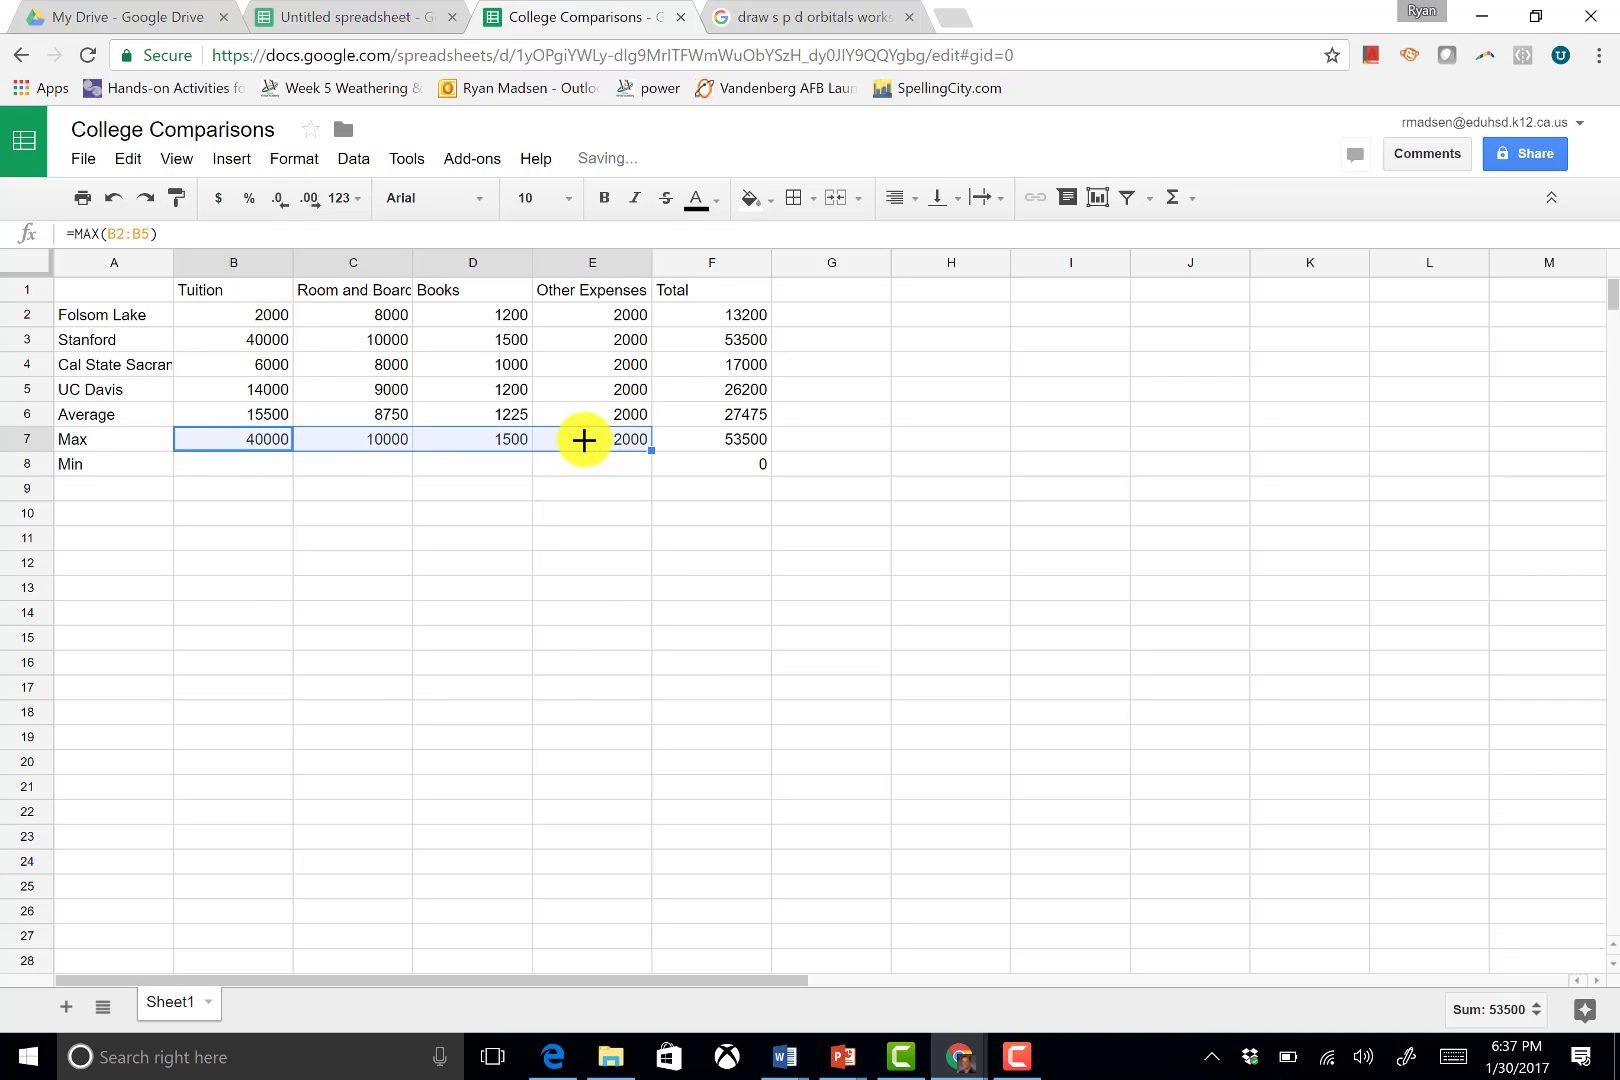
Find the minimum of the tuition costs B2:B5 in cell B8 and fill the formula across to E8
left_click(265, 466)
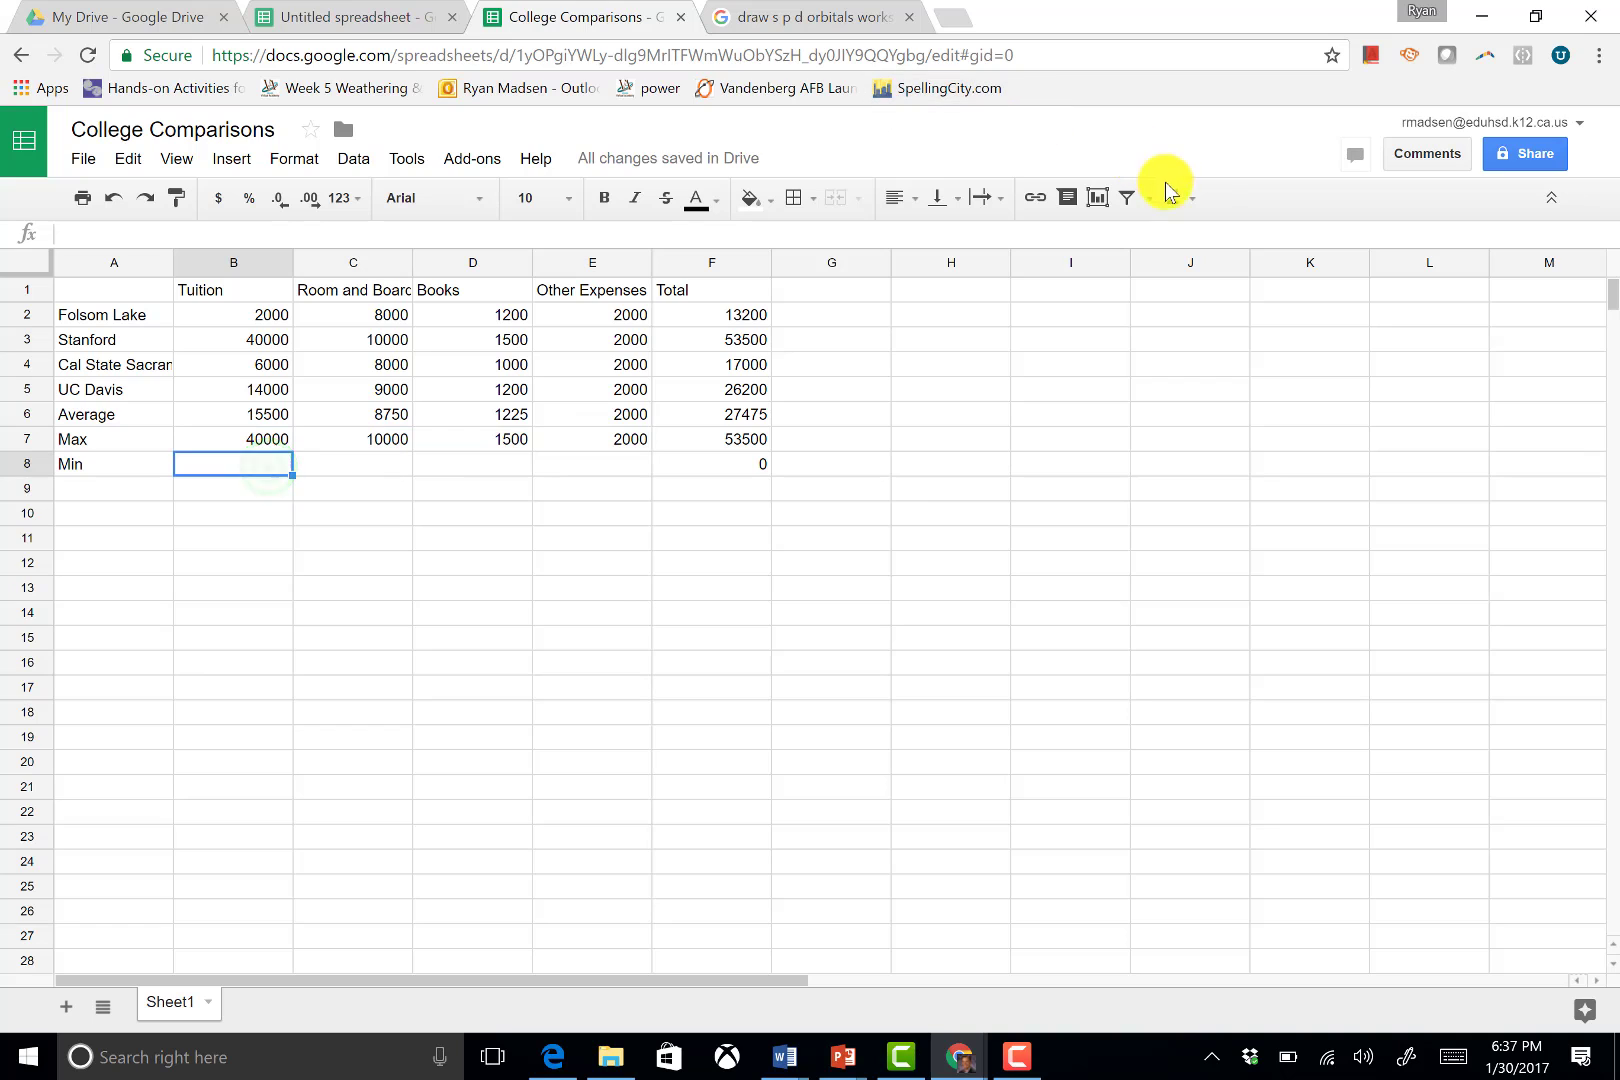
left_click(1190, 200)
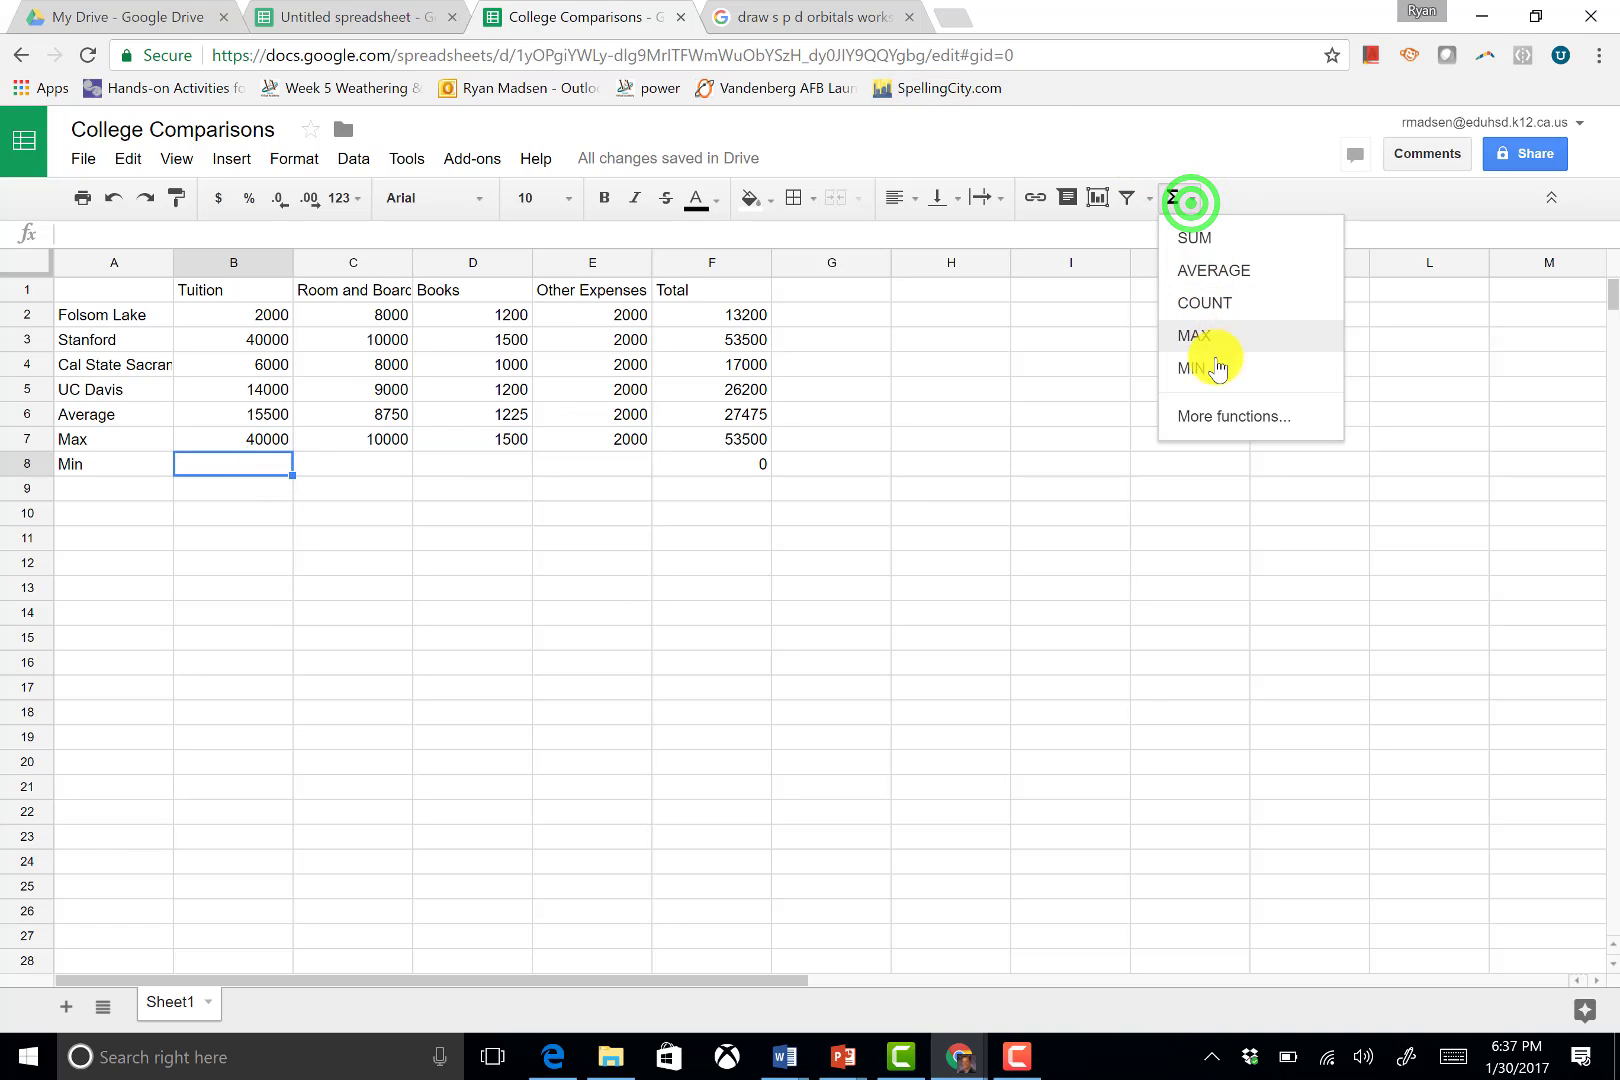
left_click(1217, 370)
left_click(277, 316)
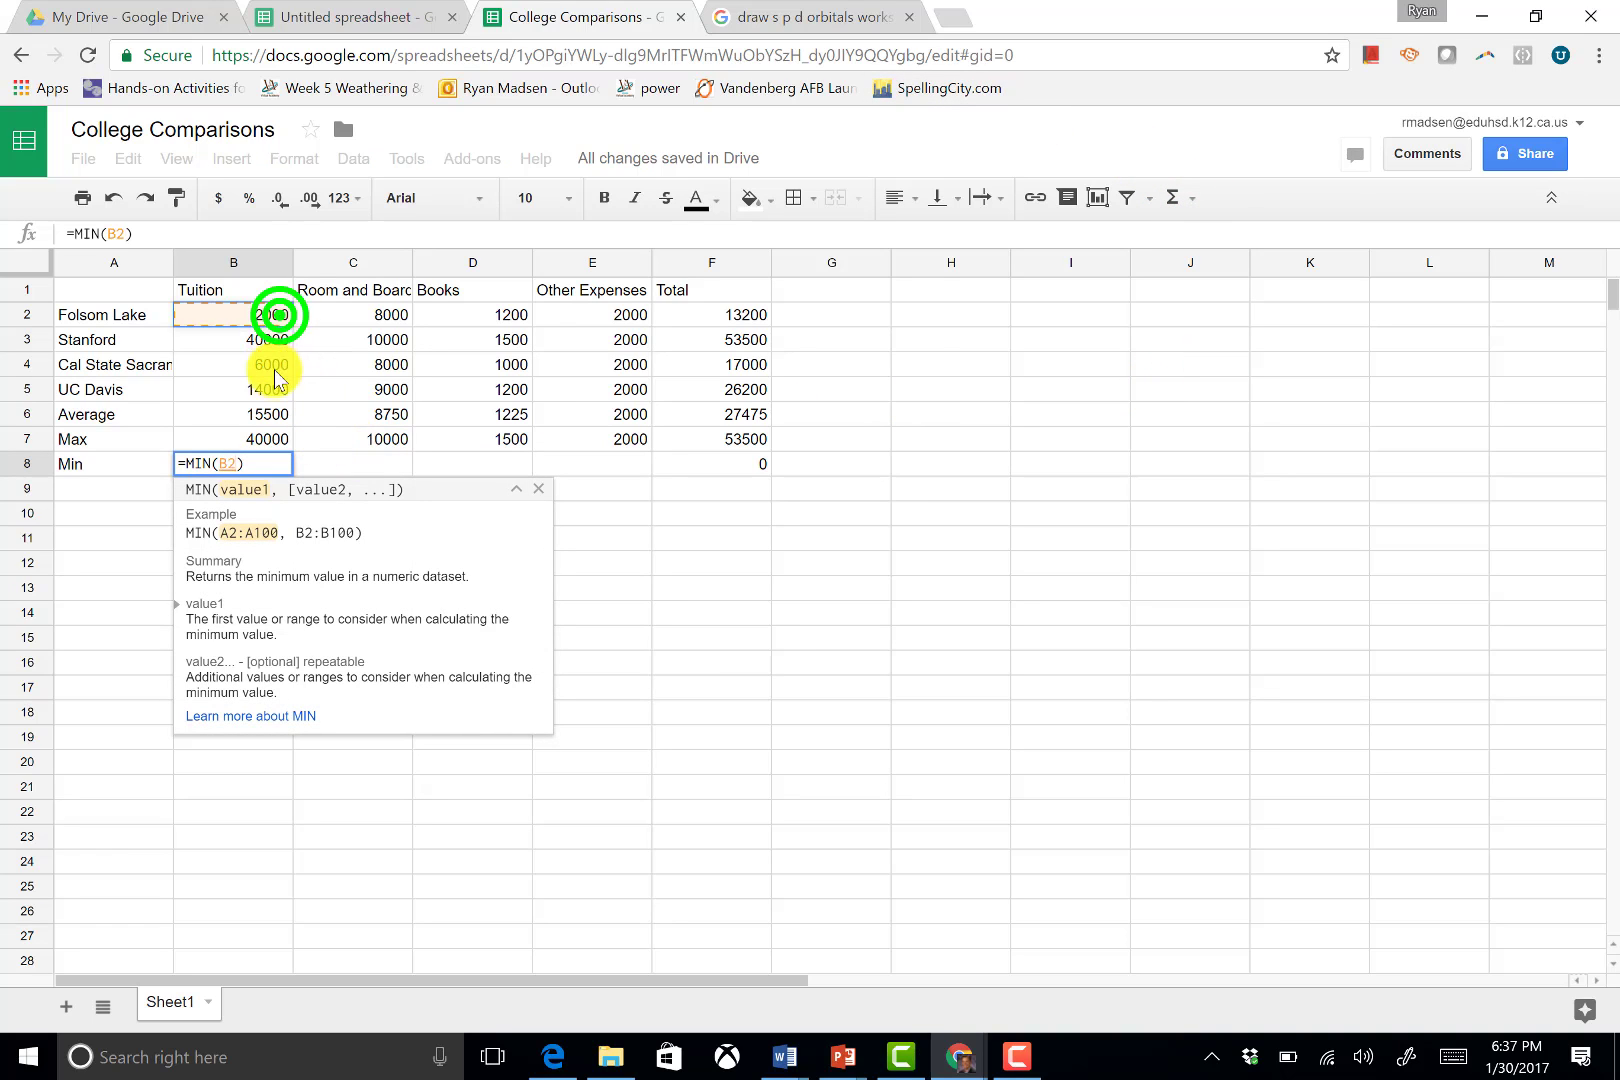
left_click_drag(277, 375, 271, 392)
key("Return")
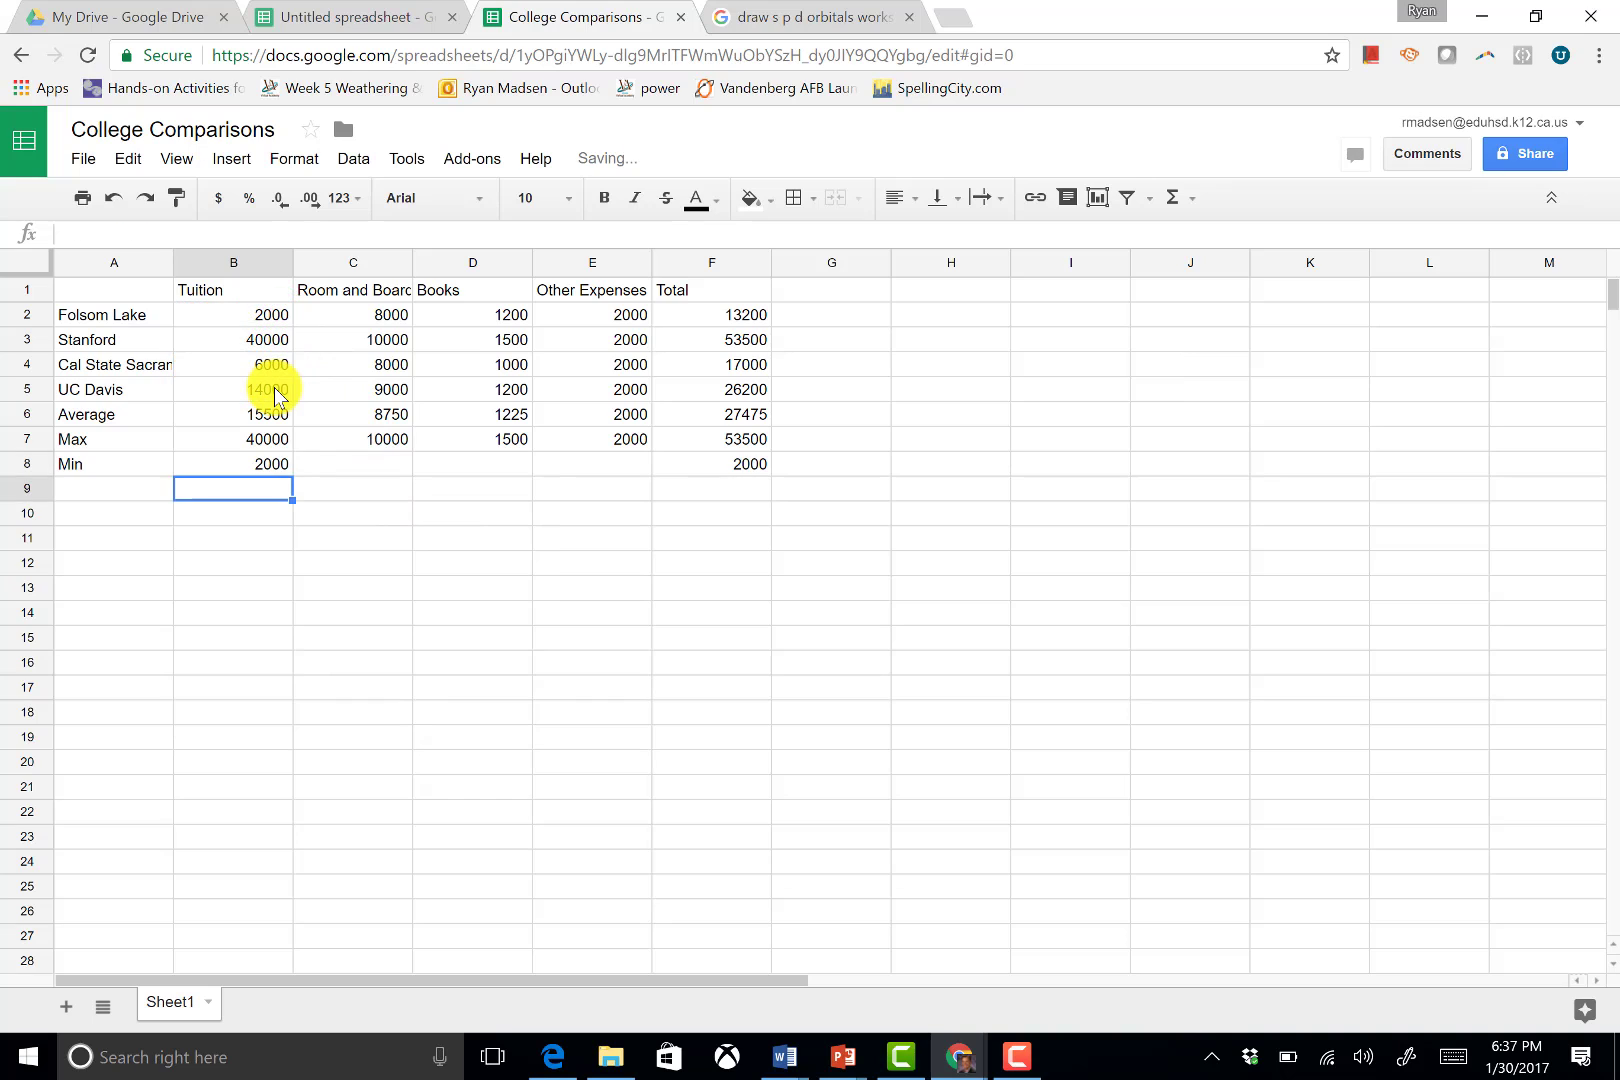
left_click(263, 461)
left_click_drag(291, 476, 583, 462)
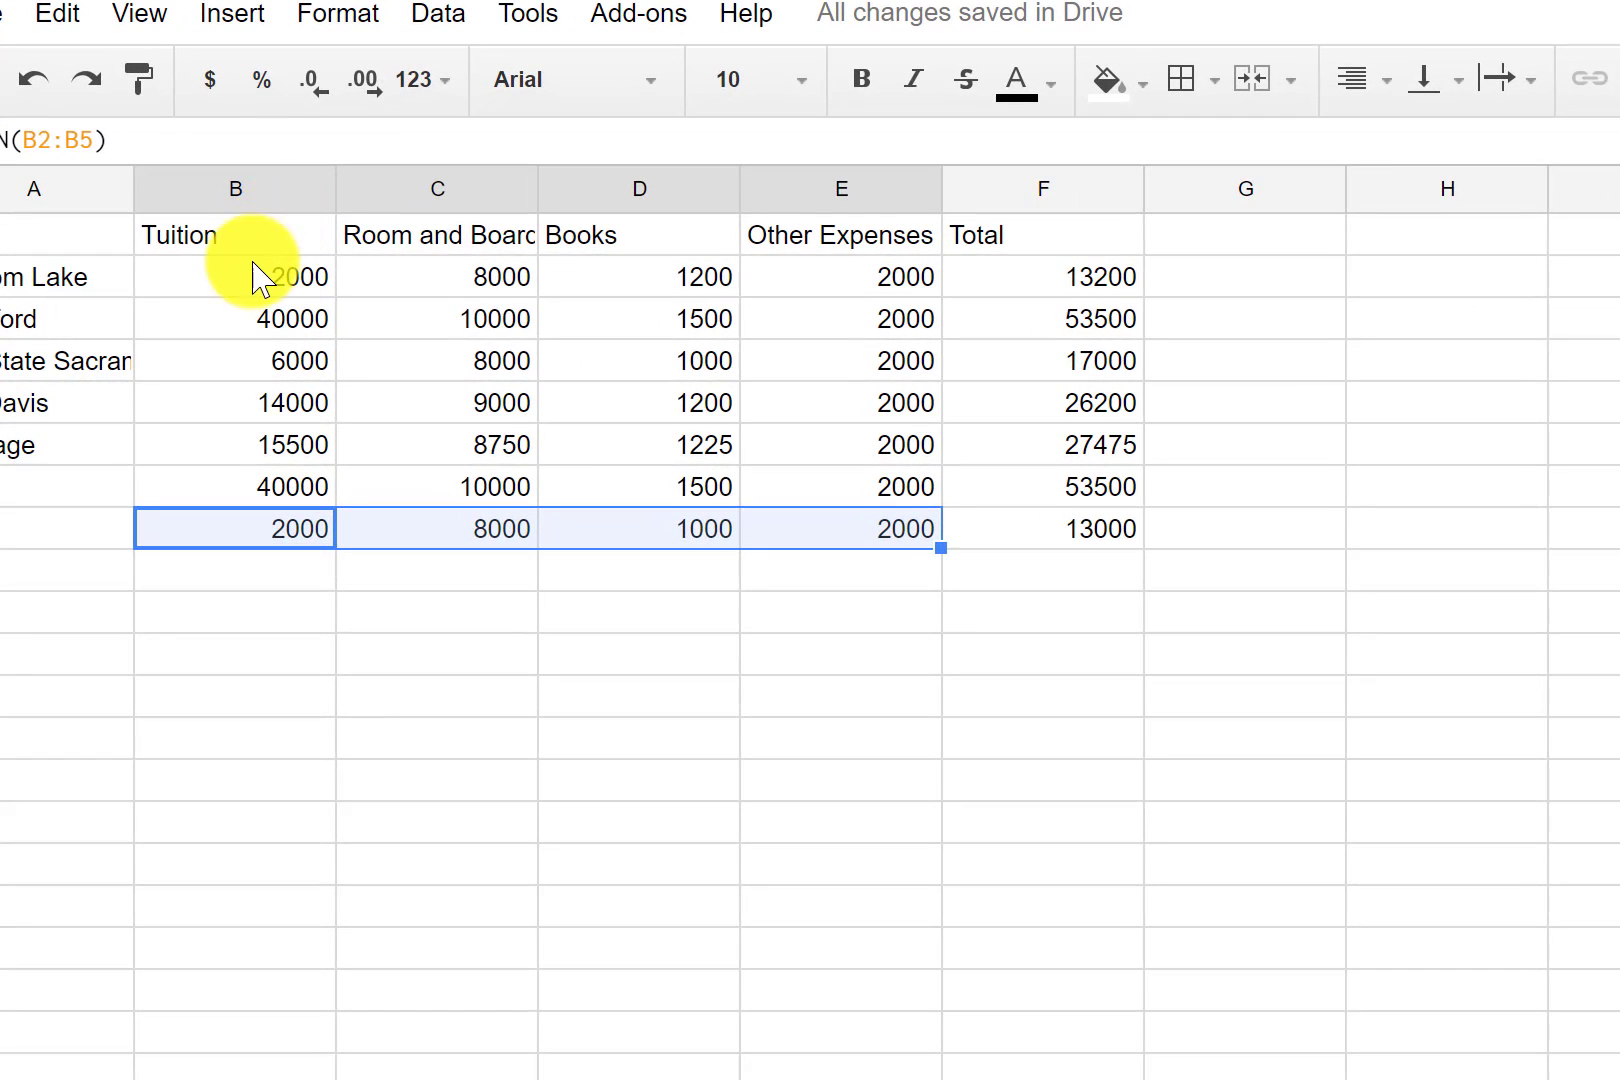
left_click(244, 318)
left_click_drag(340, 322, 998, 527)
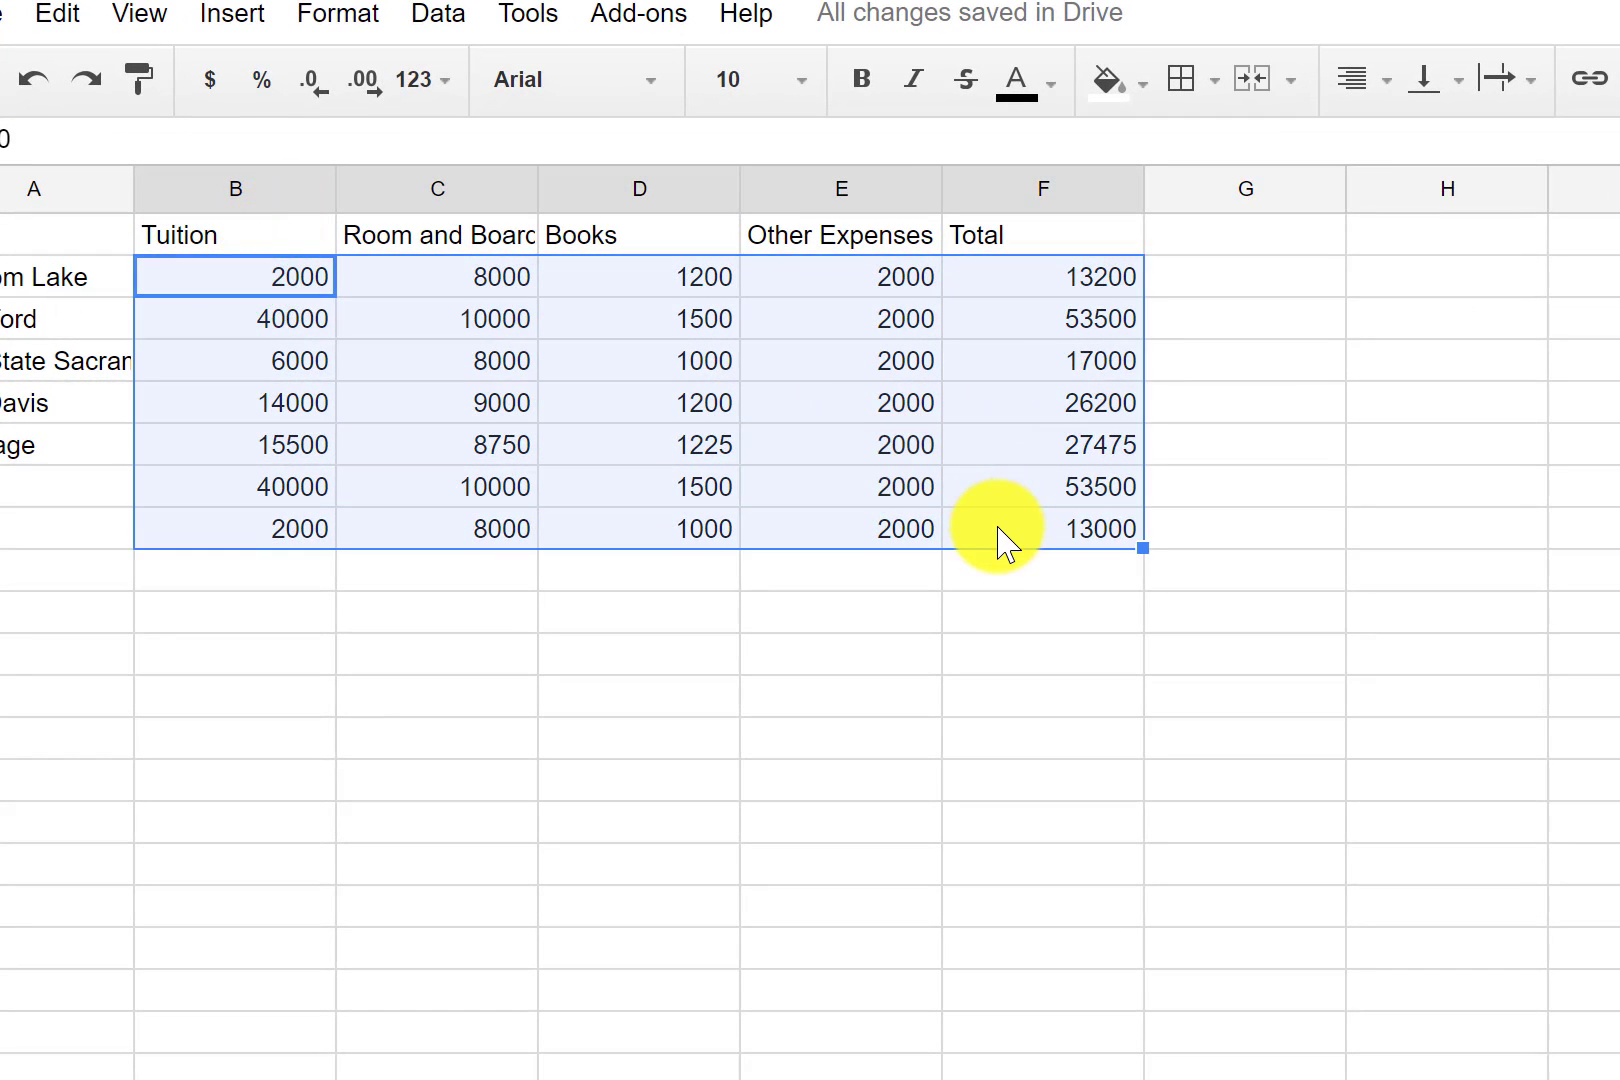
left_click(328, 16)
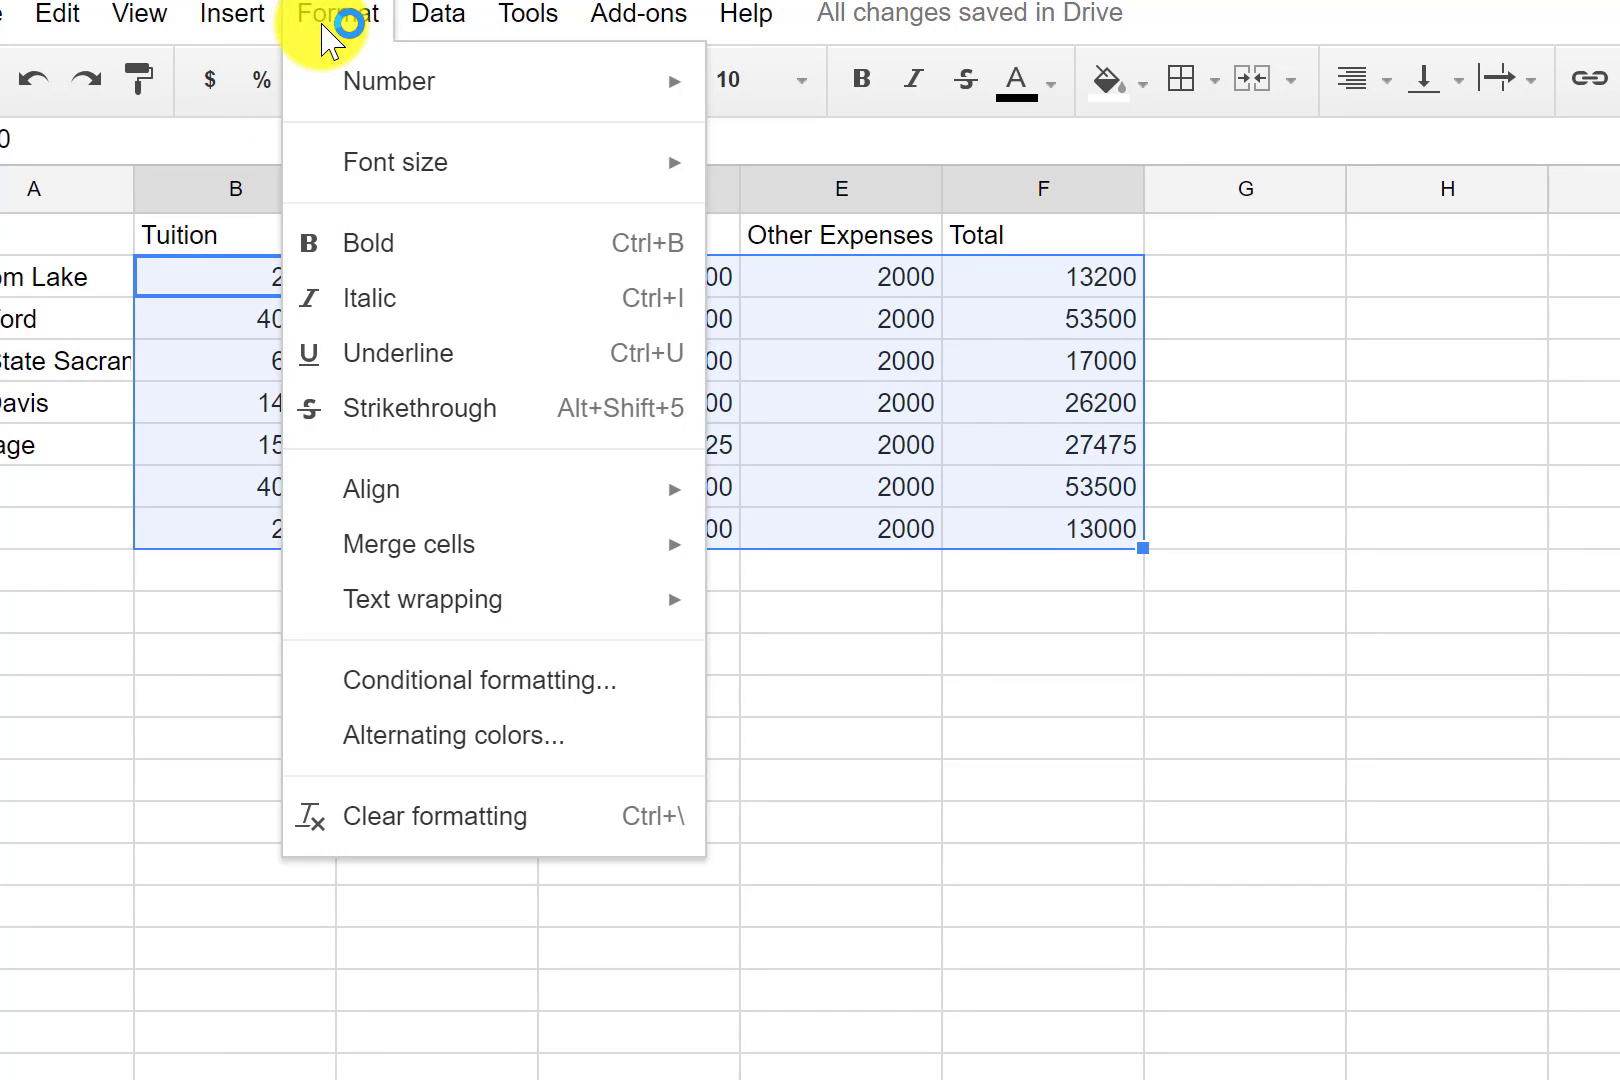
left_click(329, 22)
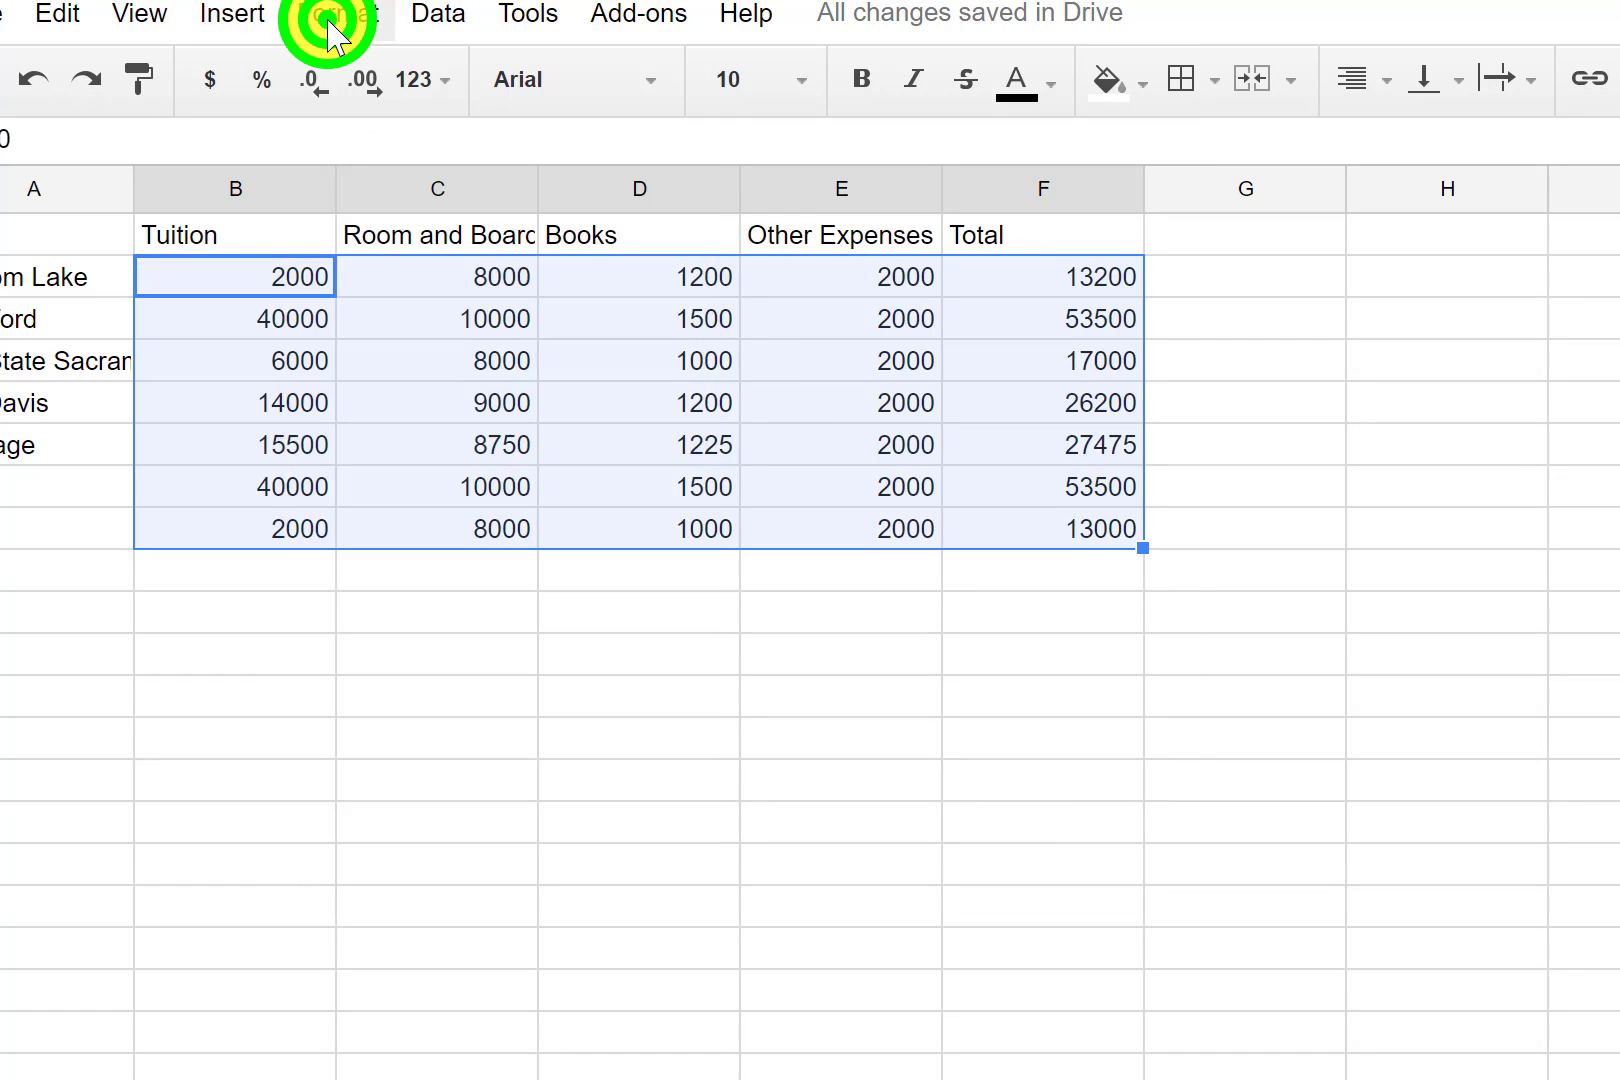
left_click(270, 272)
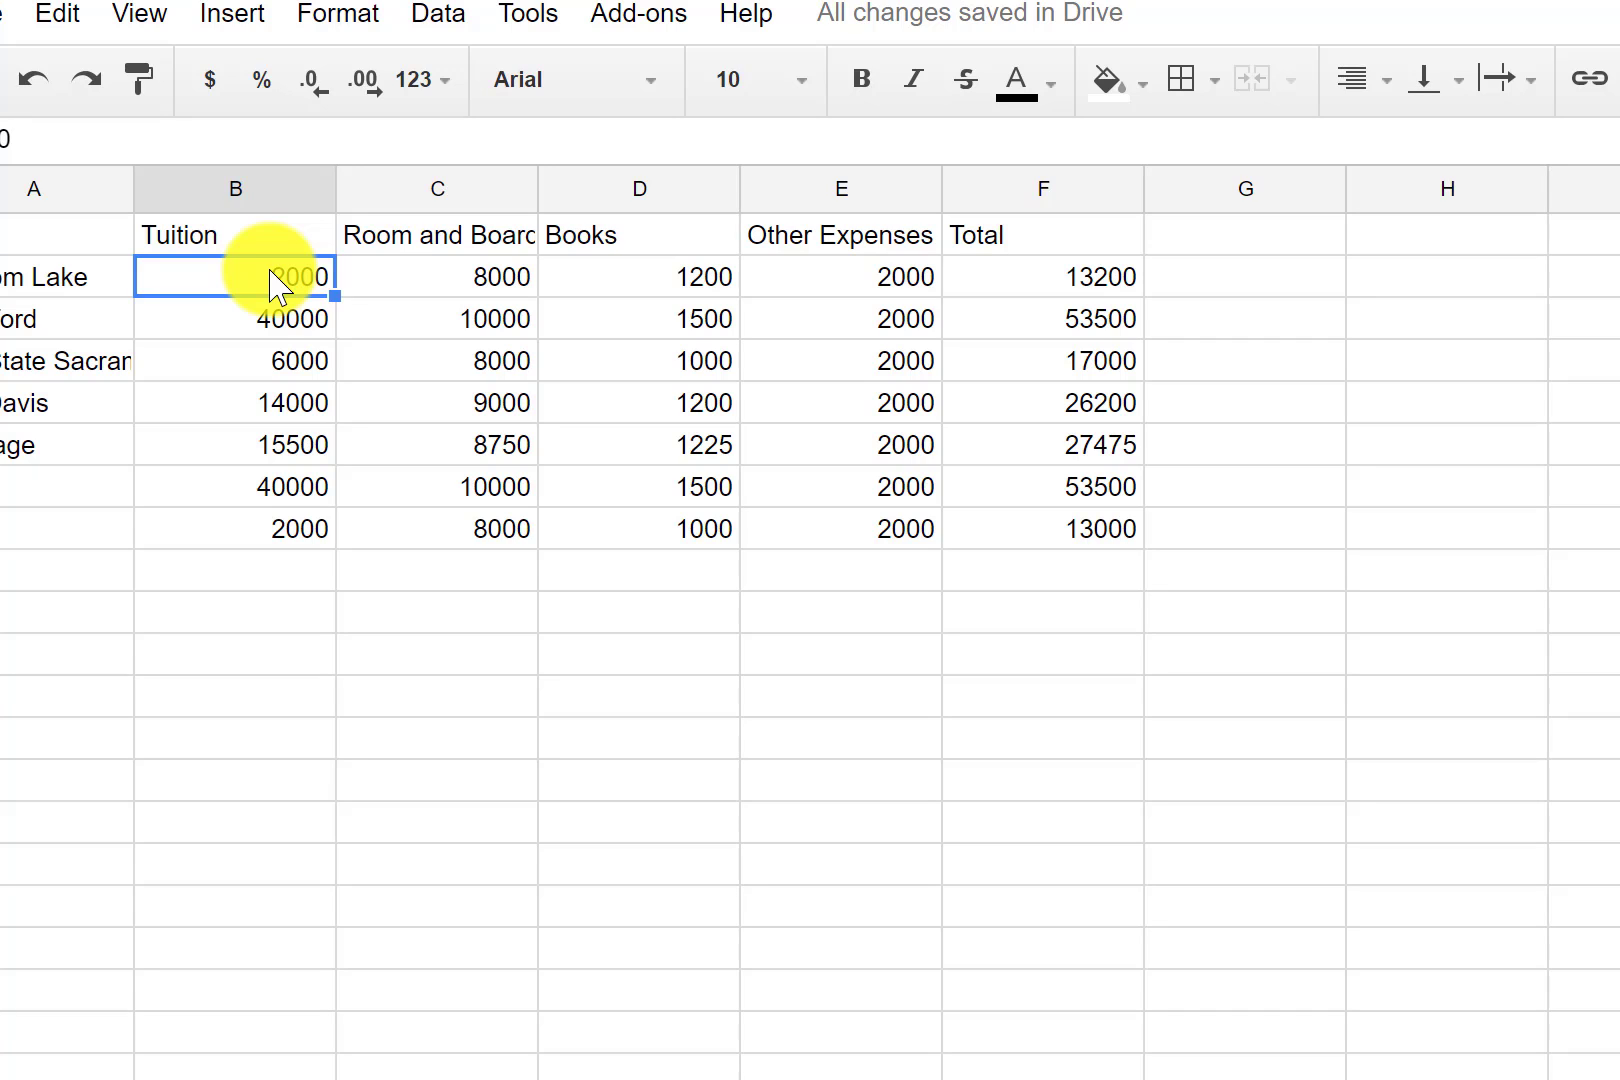
Format all the cost figures in B2:F8 as rounded currency
left_click(270, 272)
left_click_drag(270, 272, 1036, 537)
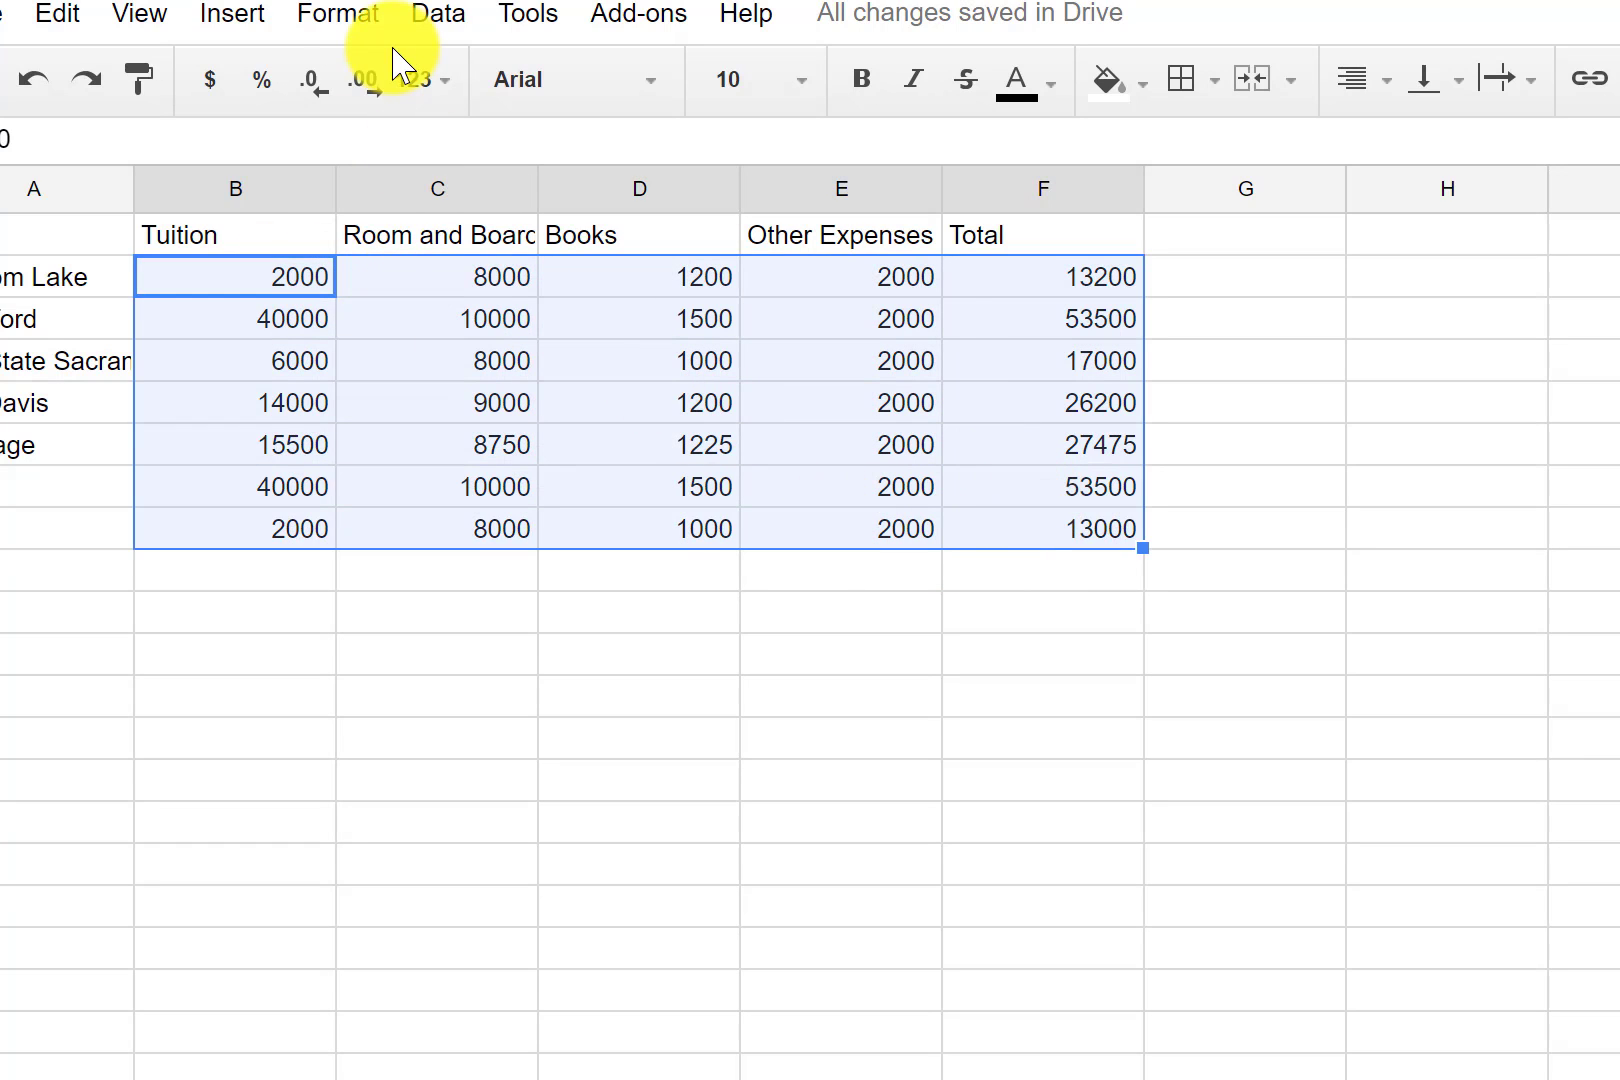
left_click(336, 14)
mouse_move(387, 88)
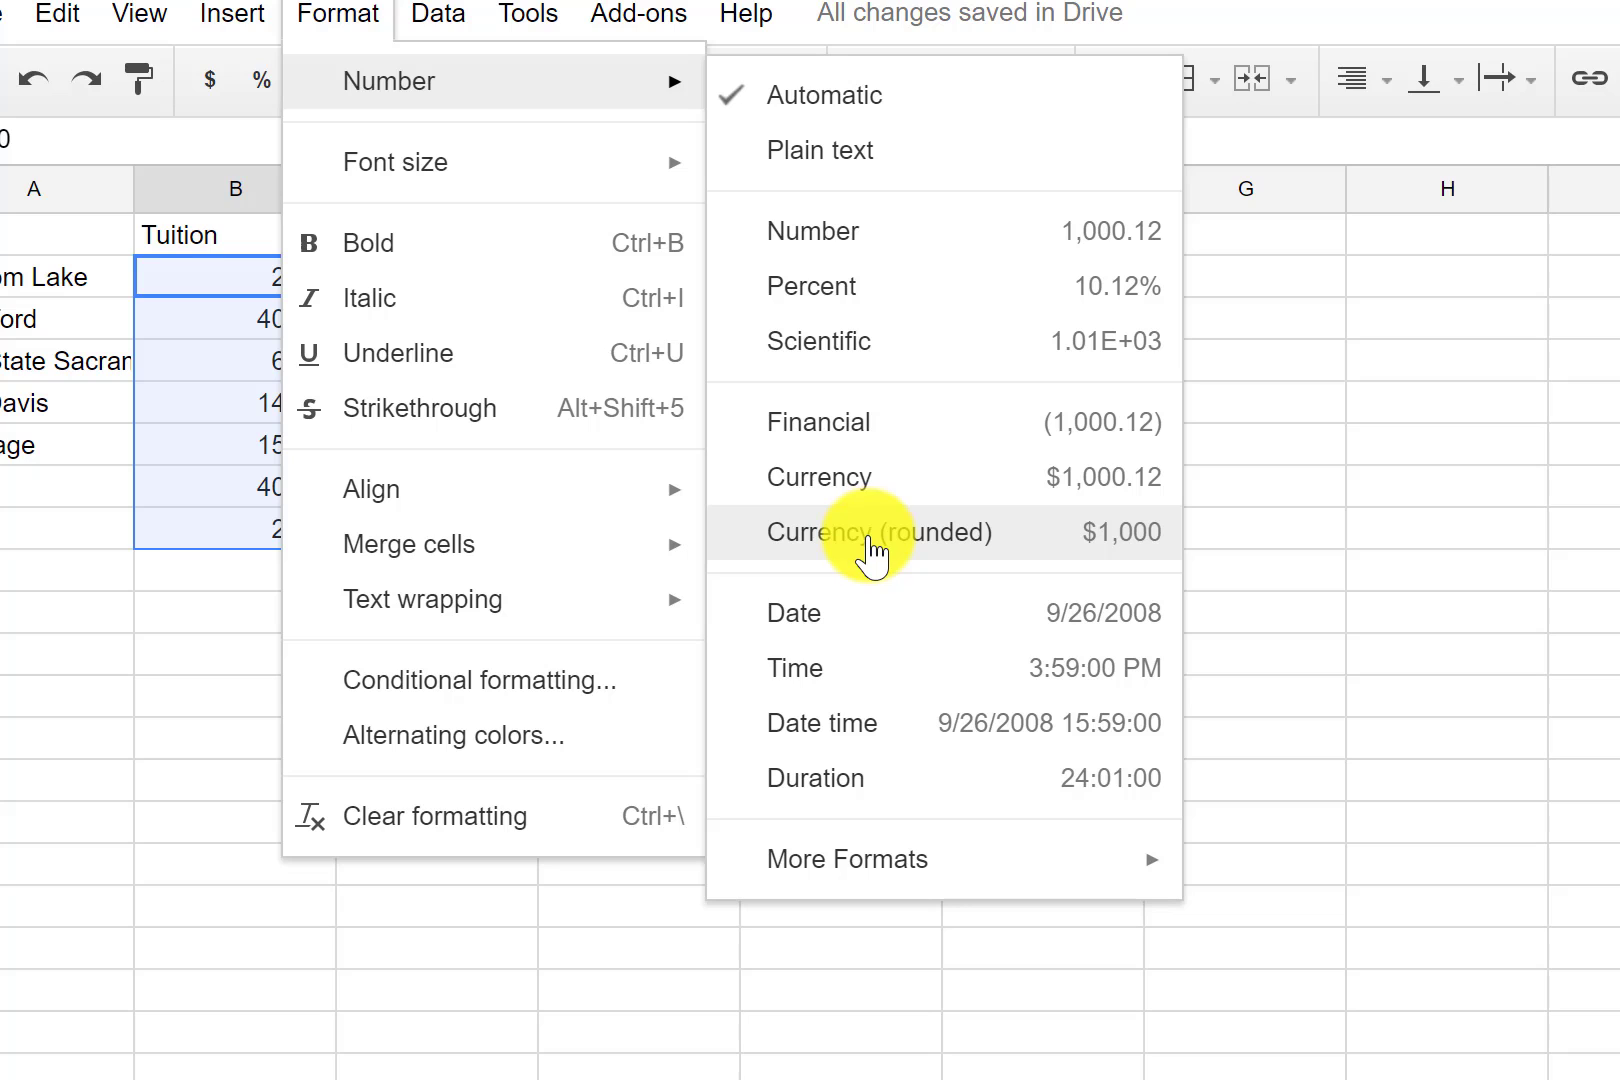
left_click(869, 545)
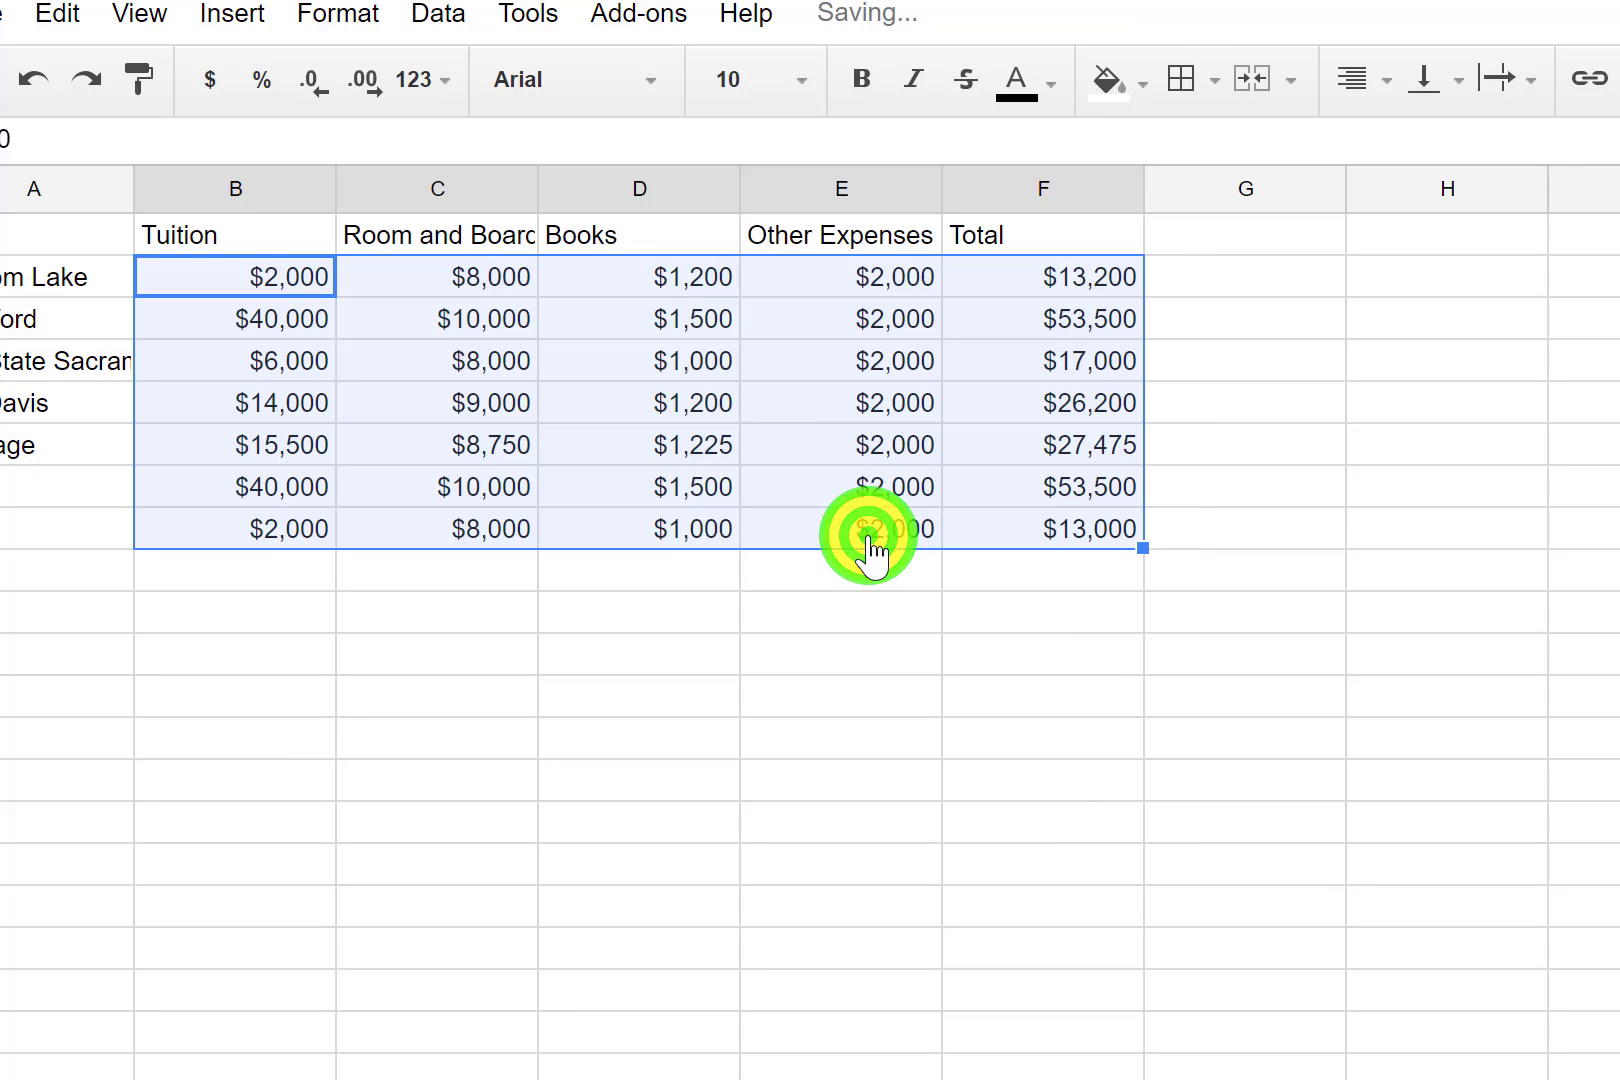
left_click(868, 665)
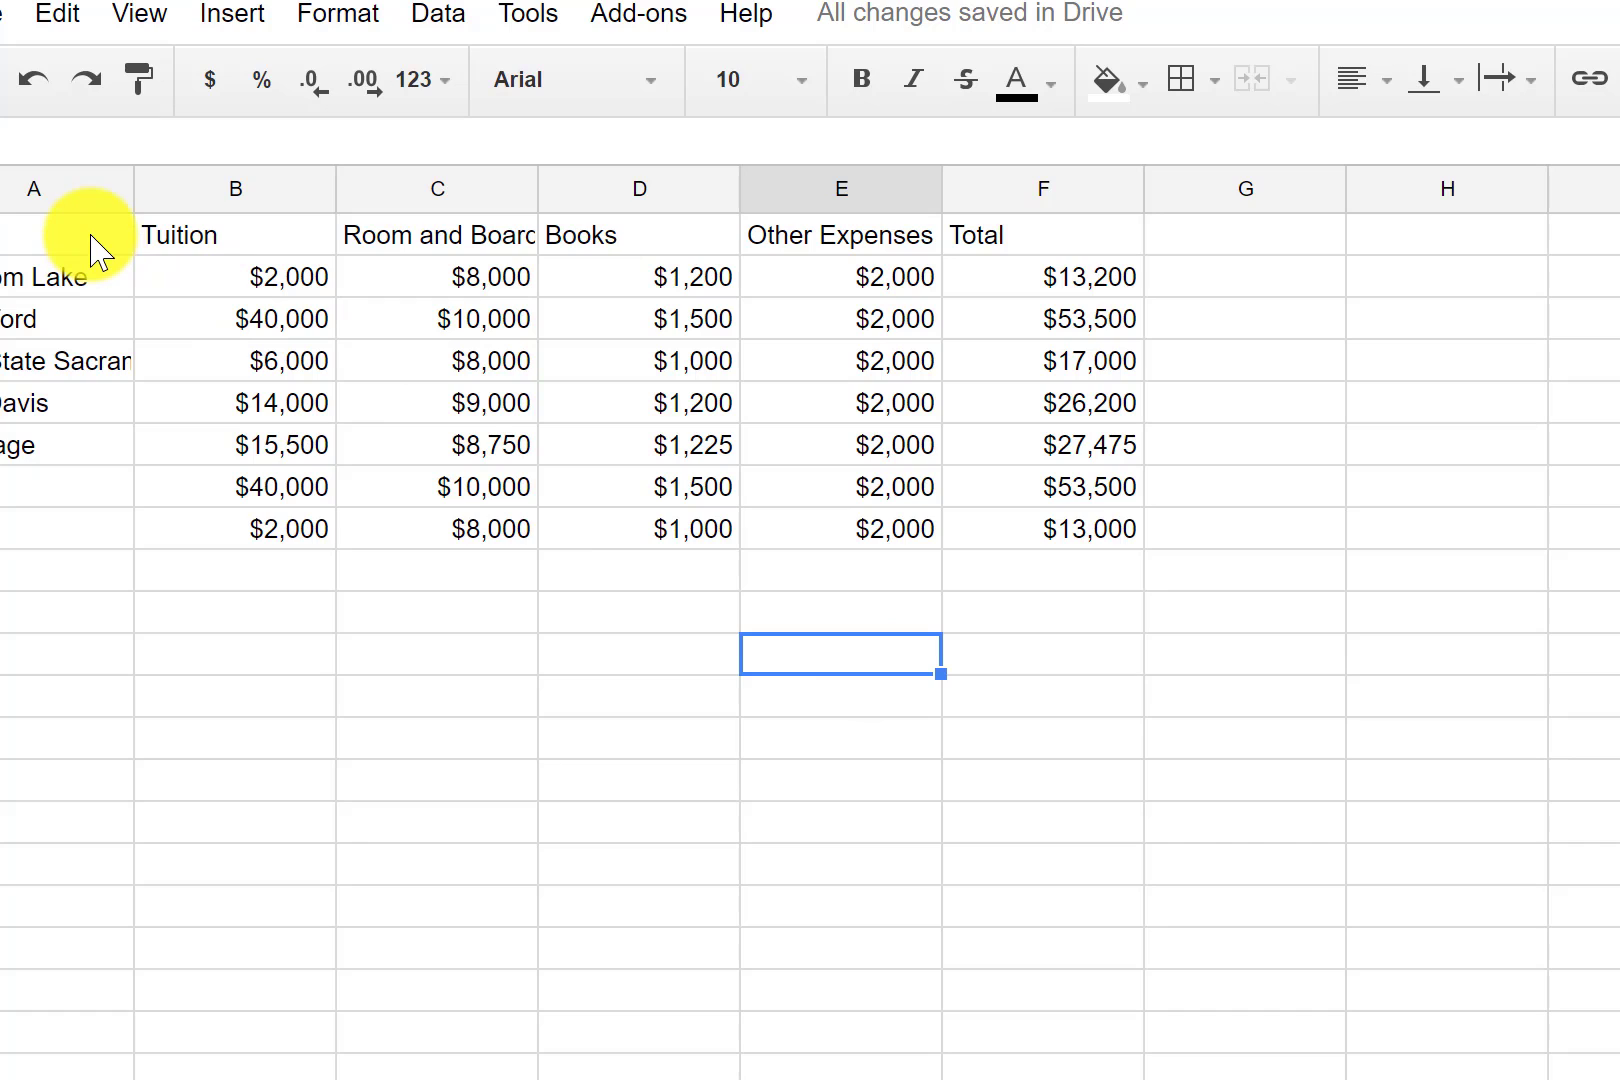
left_click_drag(90, 240, 839, 445)
left_click_drag(1069, 540, 1077, 540)
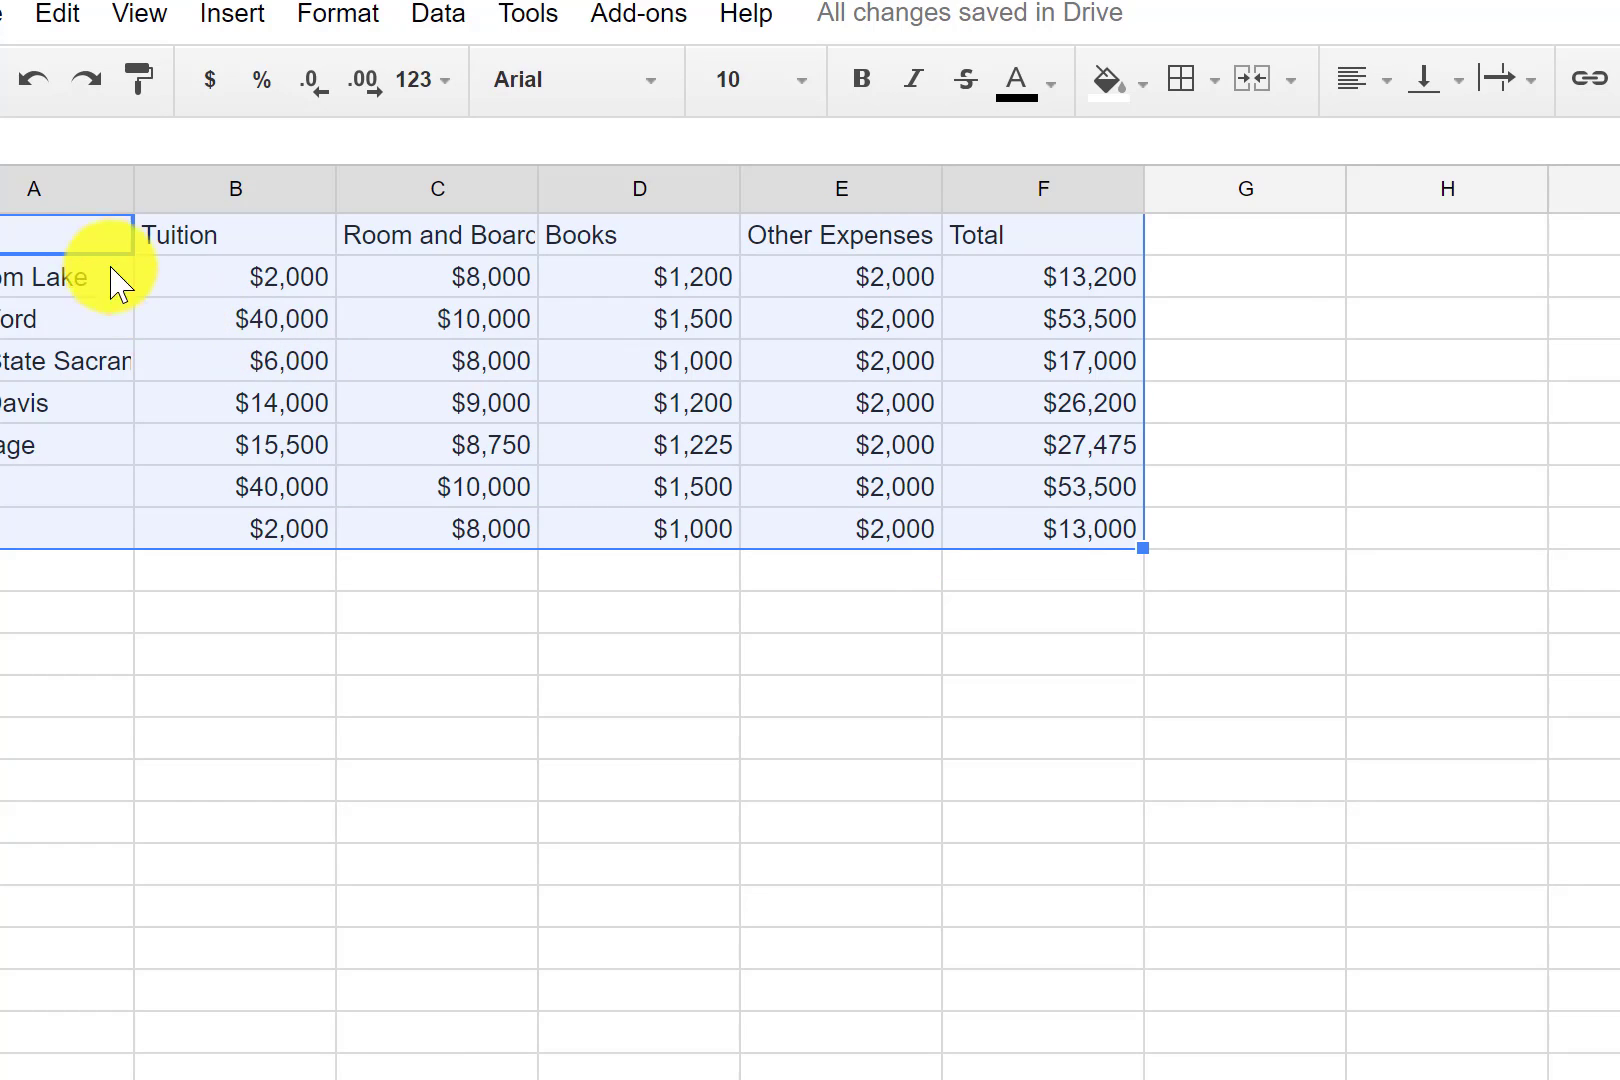
left_click(98, 242)
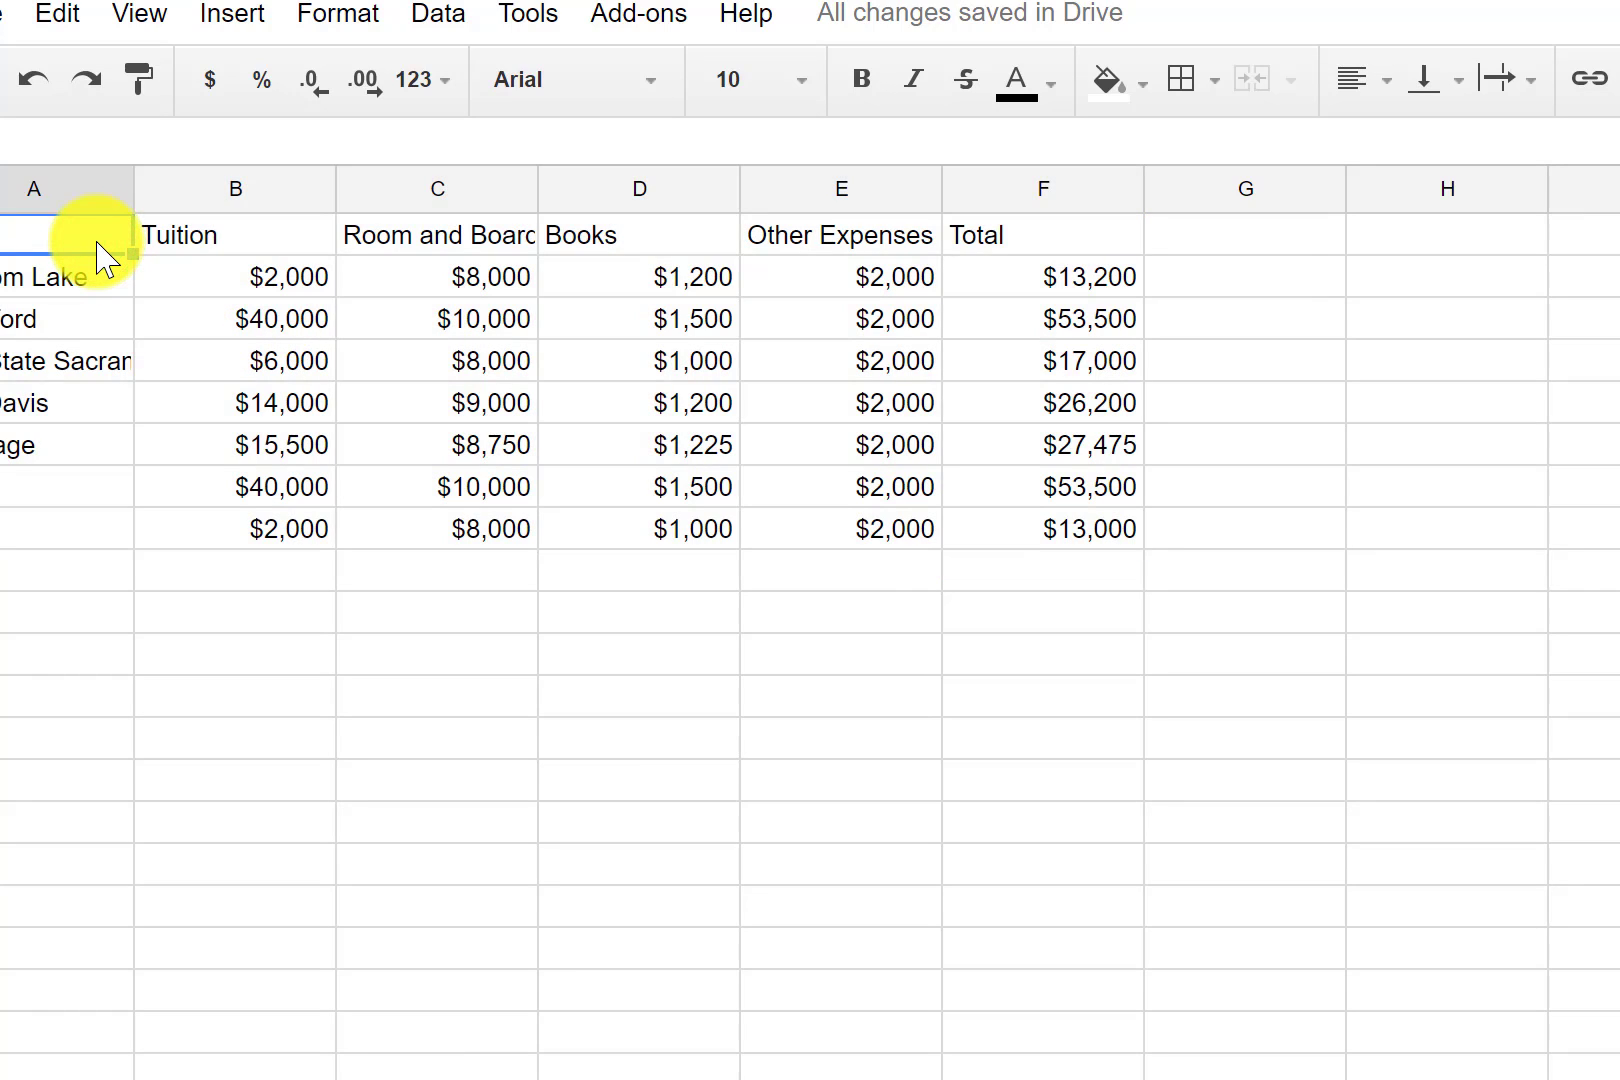
Insert the recommended stacked column chart for the college data in A1:F5 and place it below the table, from about row 10
left_click_drag(98, 243, 1020, 405)
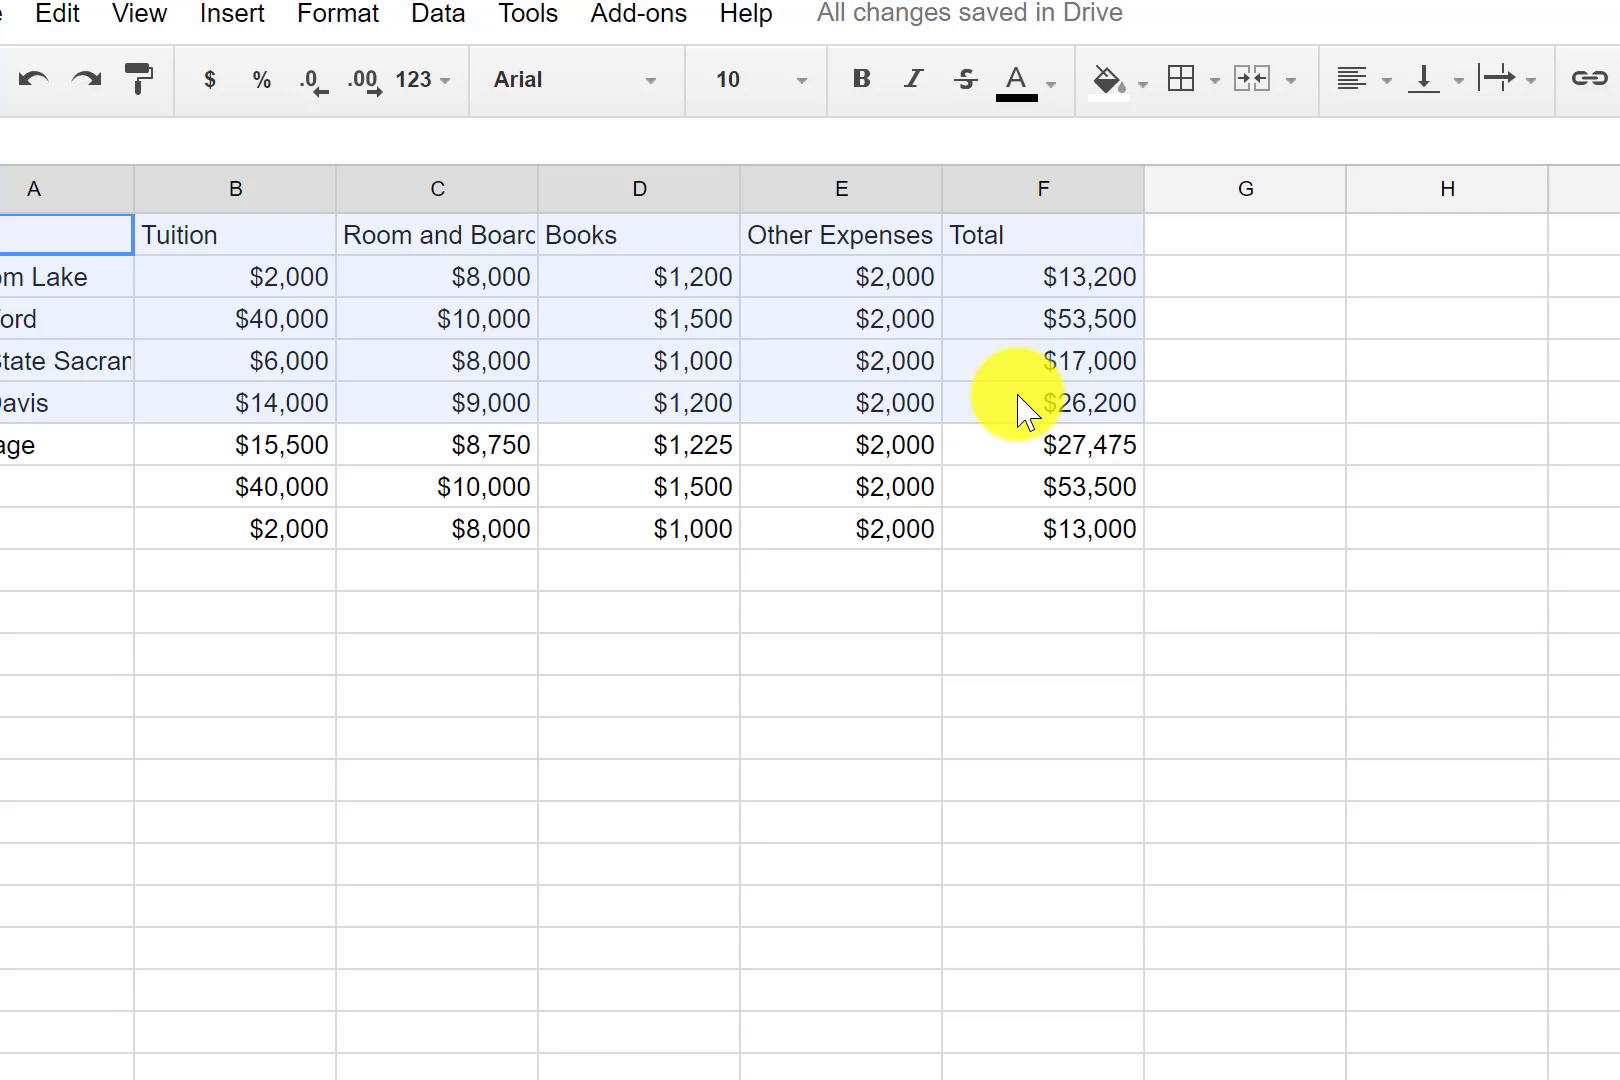
left_click_drag(1020, 410, 1023, 409)
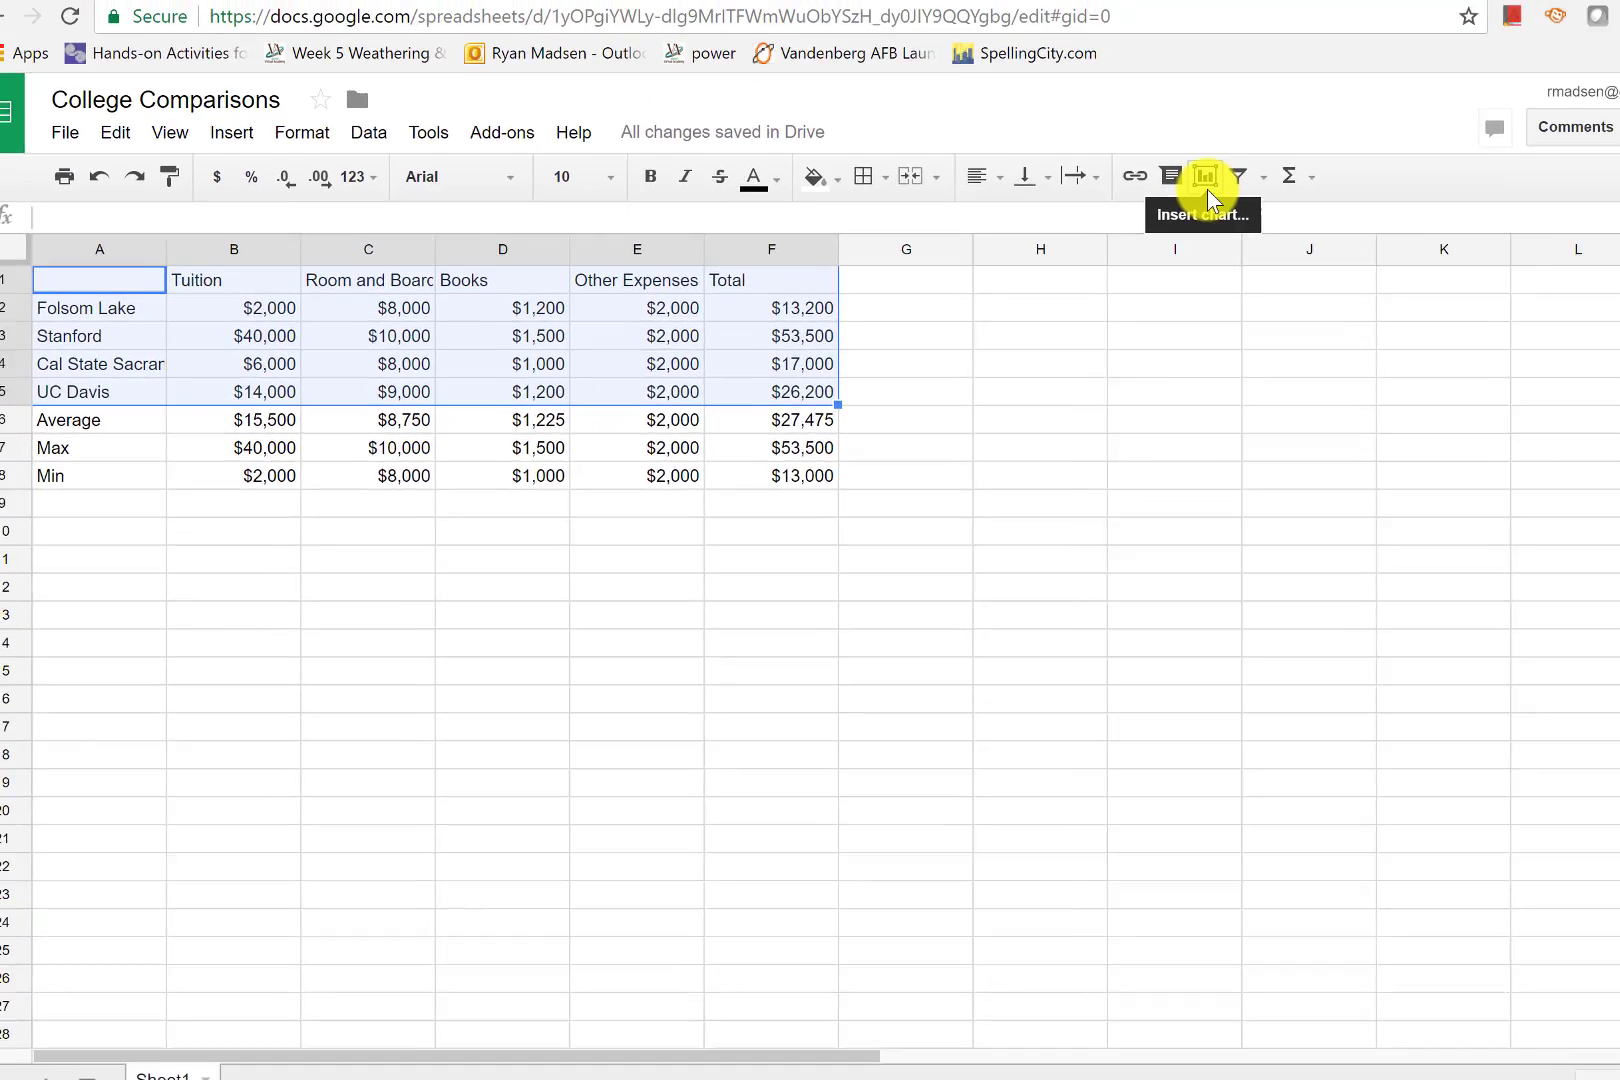
left_click(1100, 210)
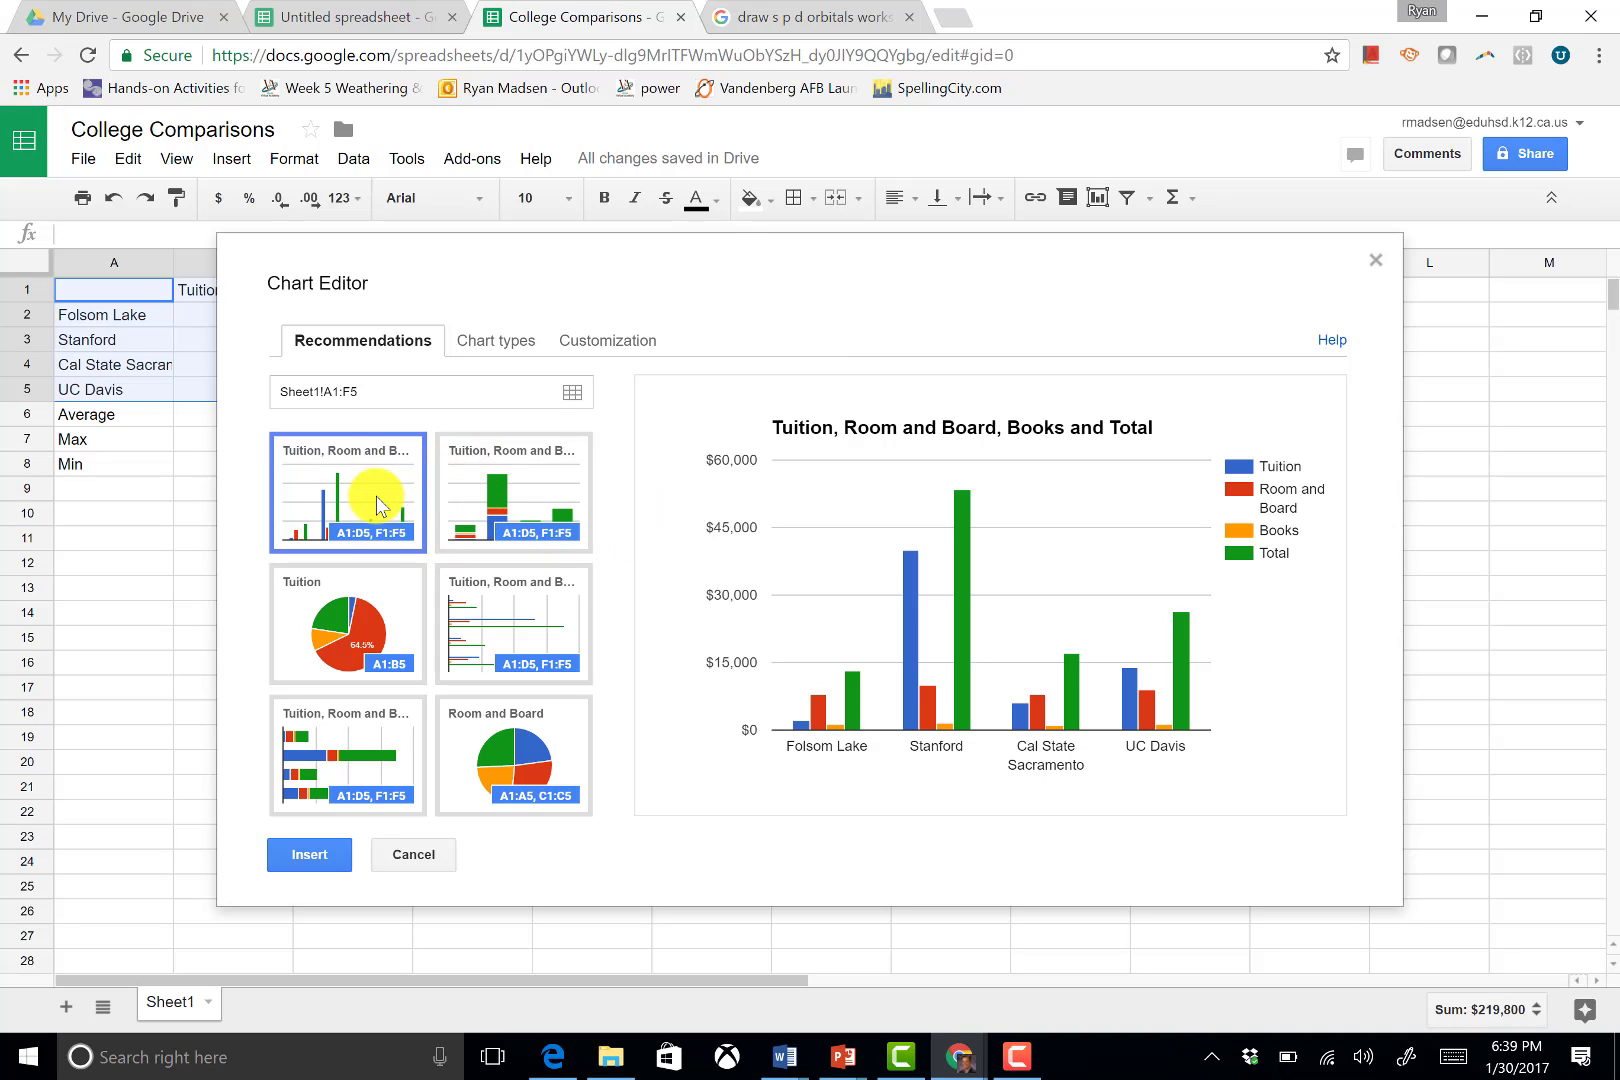
left_click(506, 476)
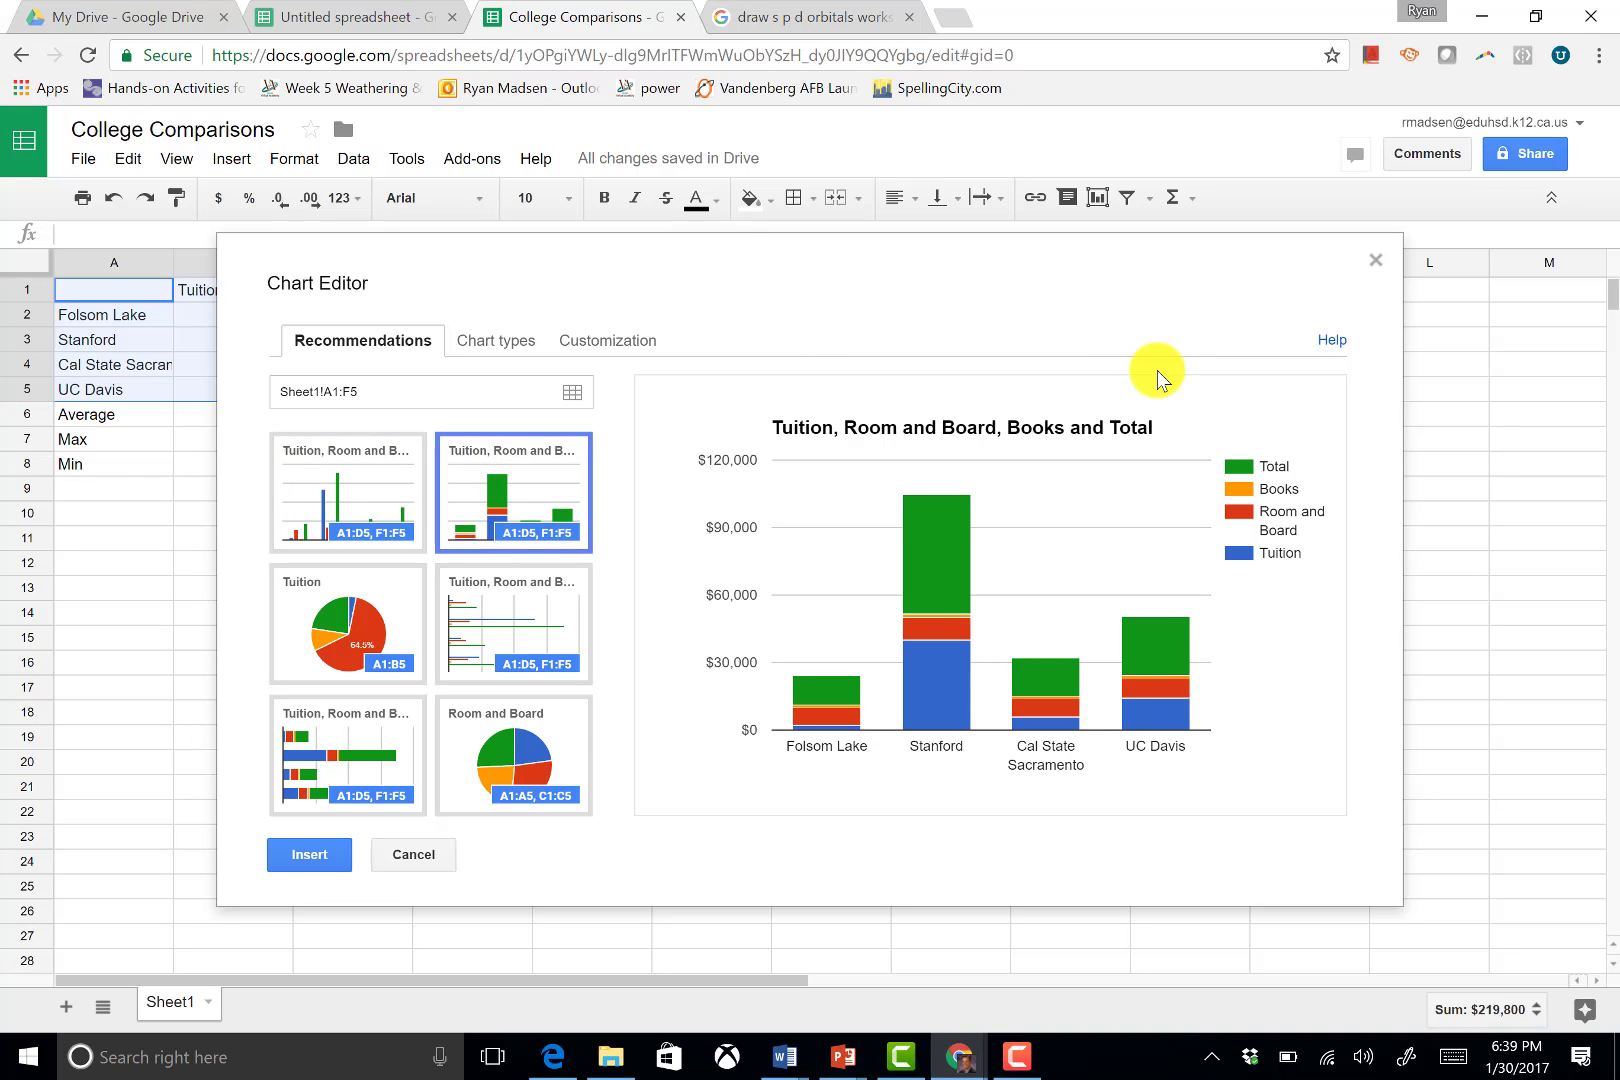
left_click(541, 511)
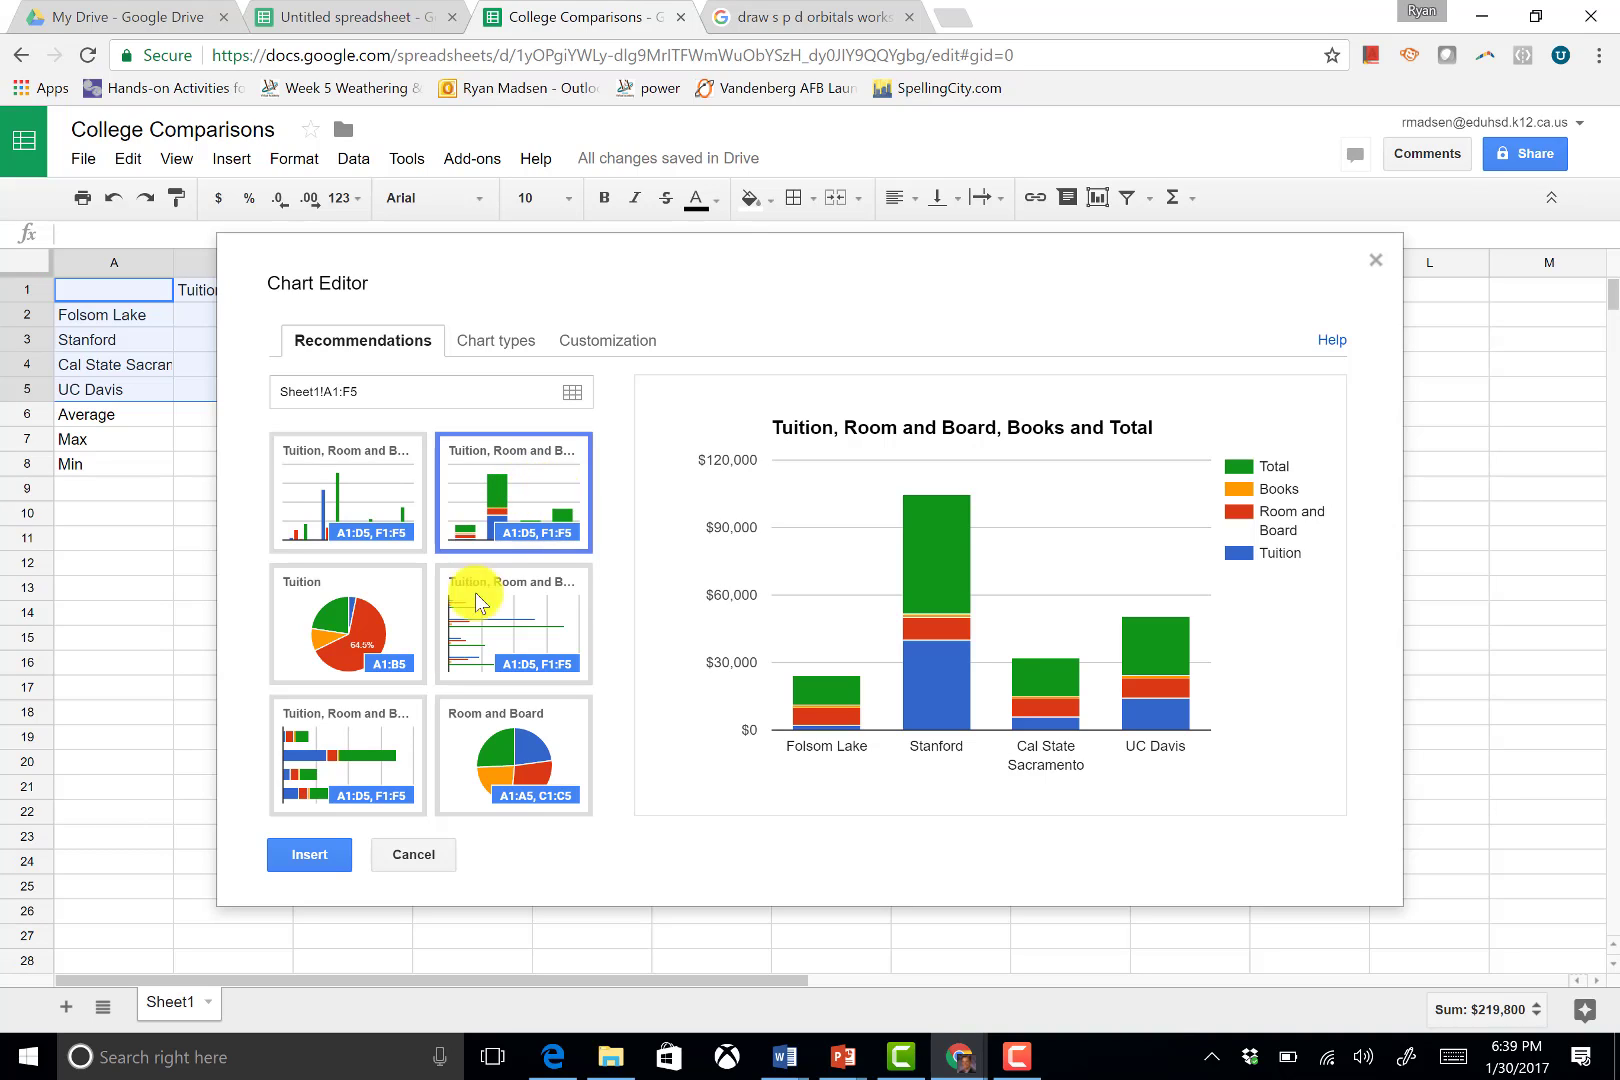
left_click(314, 858)
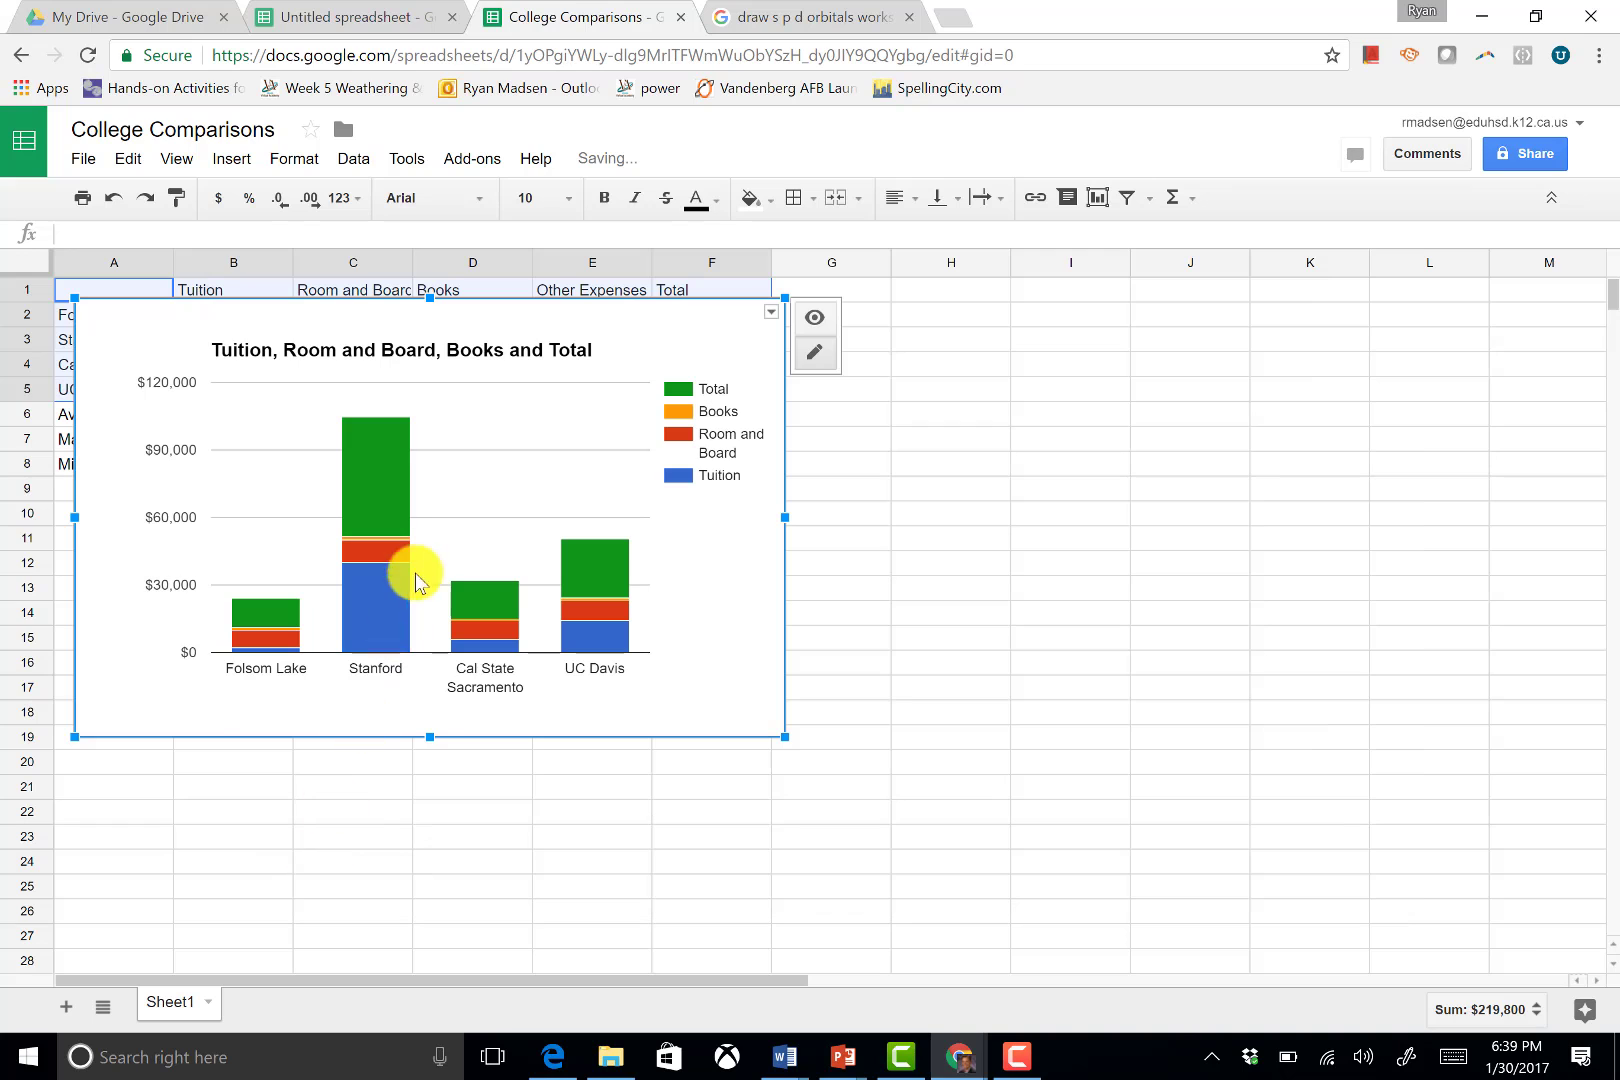
left_click_drag(583, 434, 578, 642)
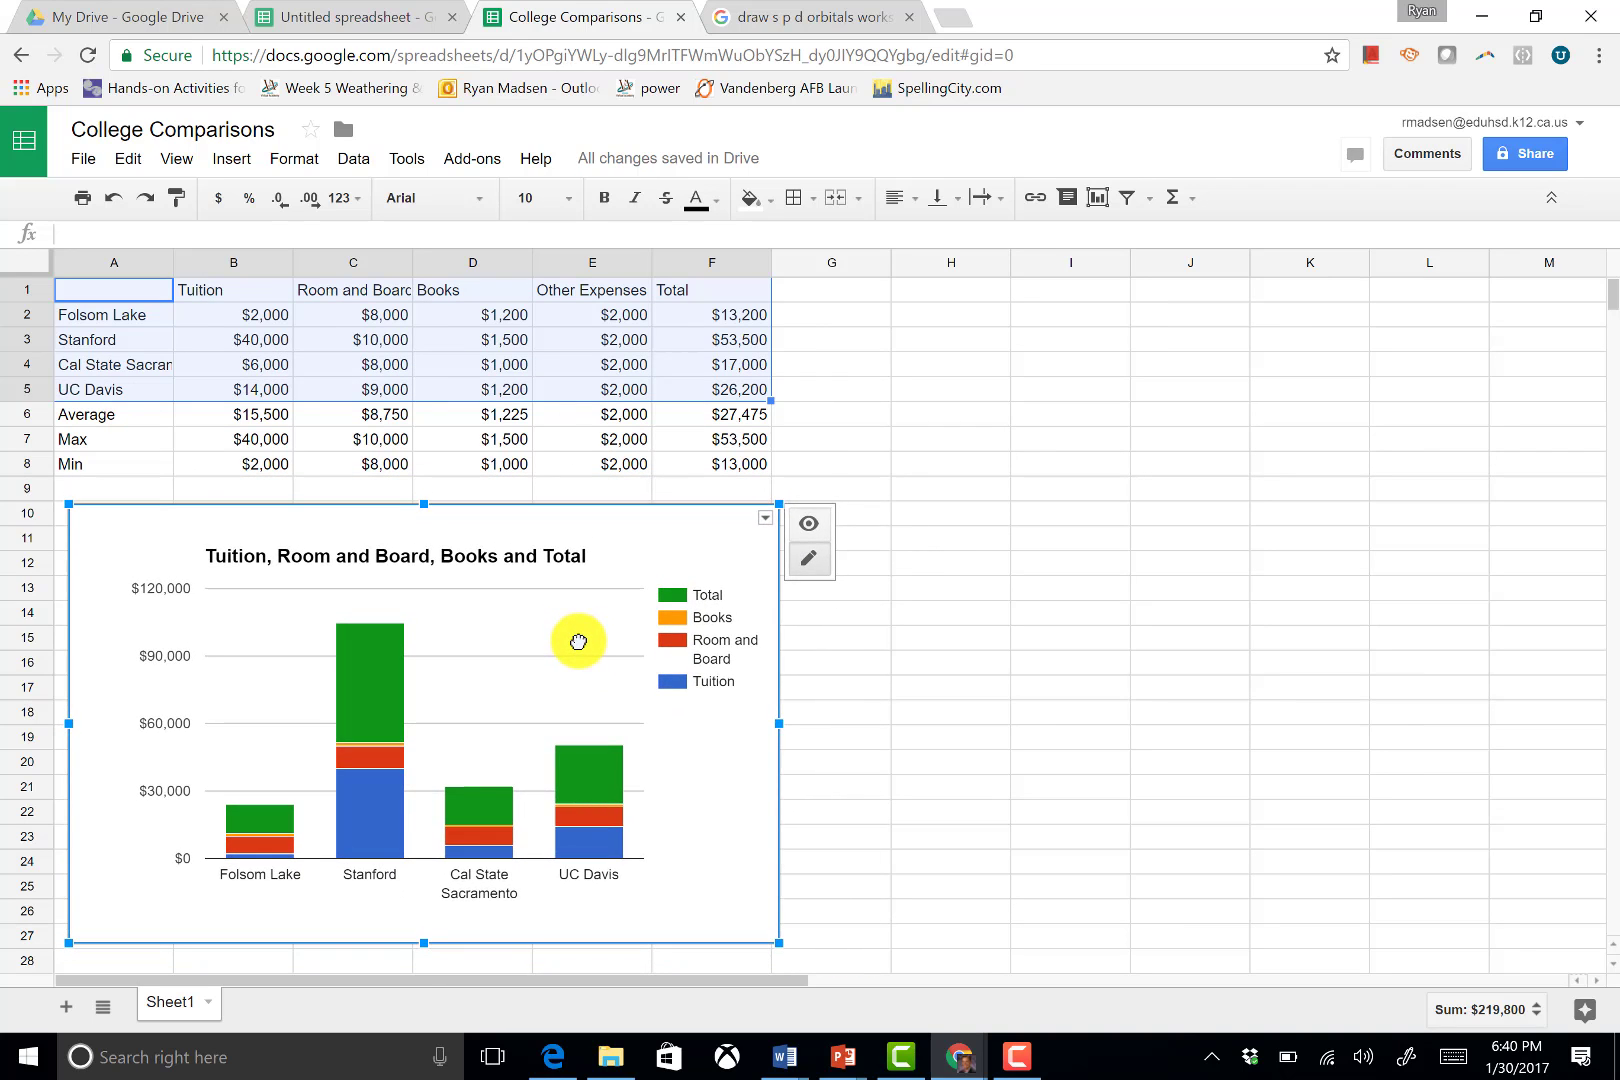
Try to change the chart's title to College Comparisons
right_click(480, 556)
left_click(530, 568)
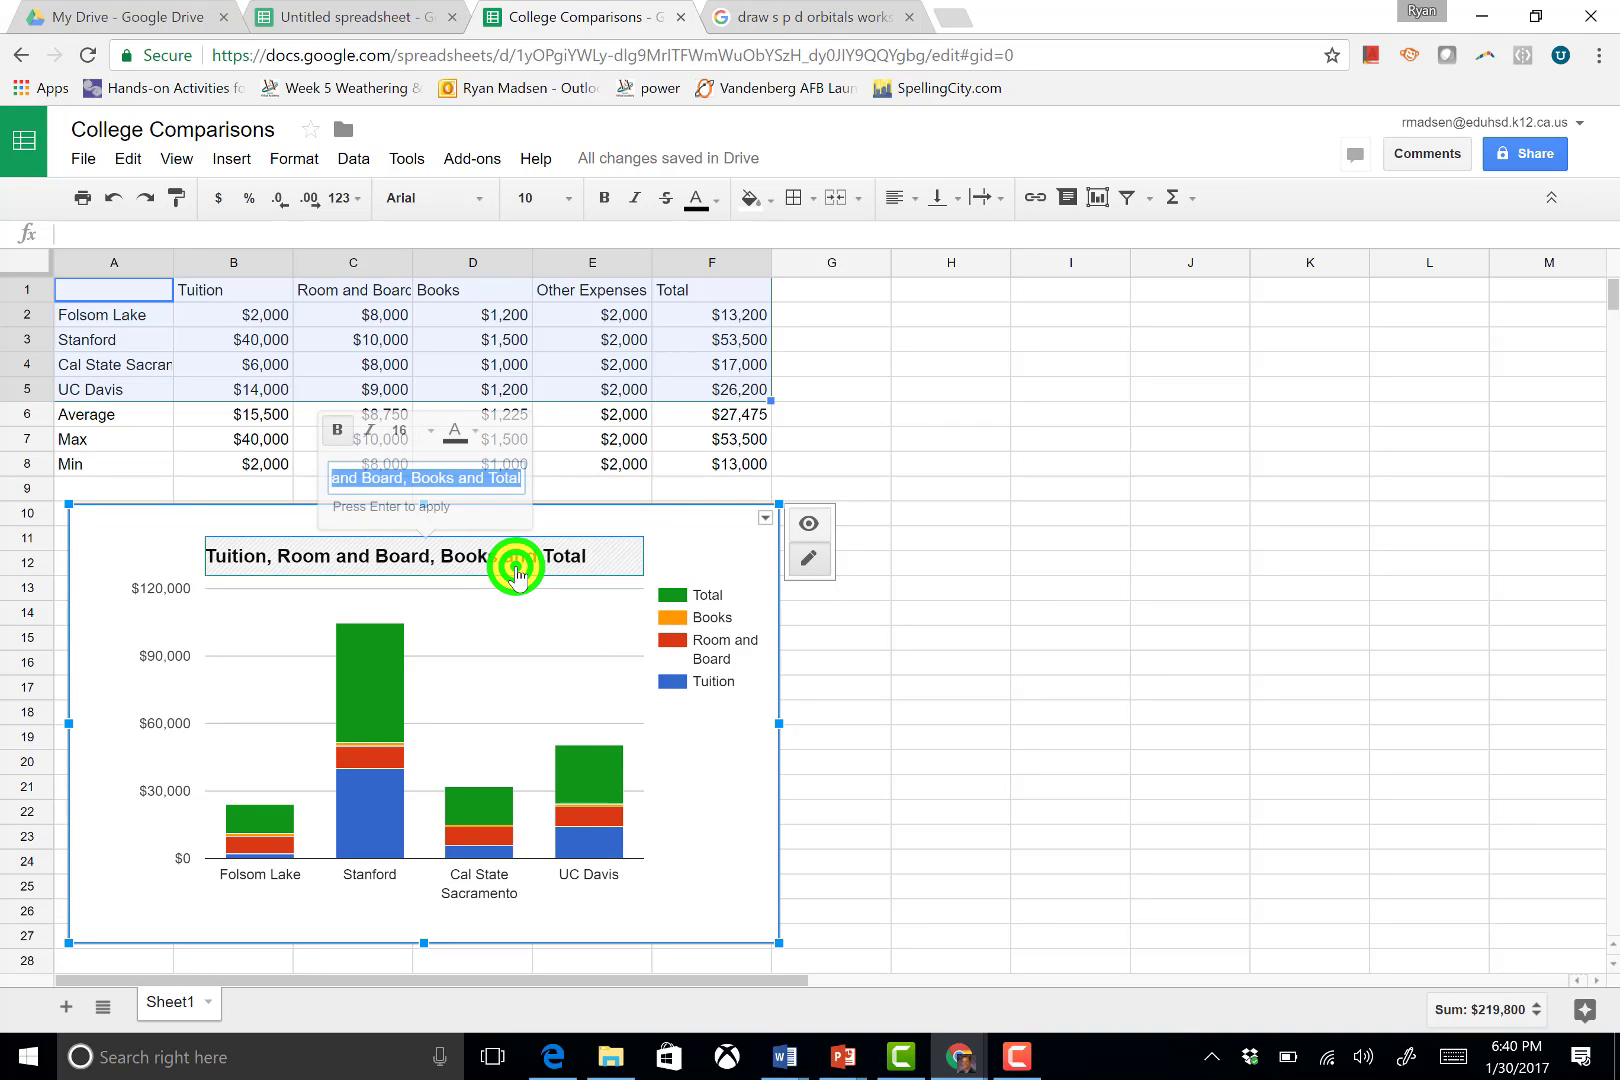
type("Colleg")
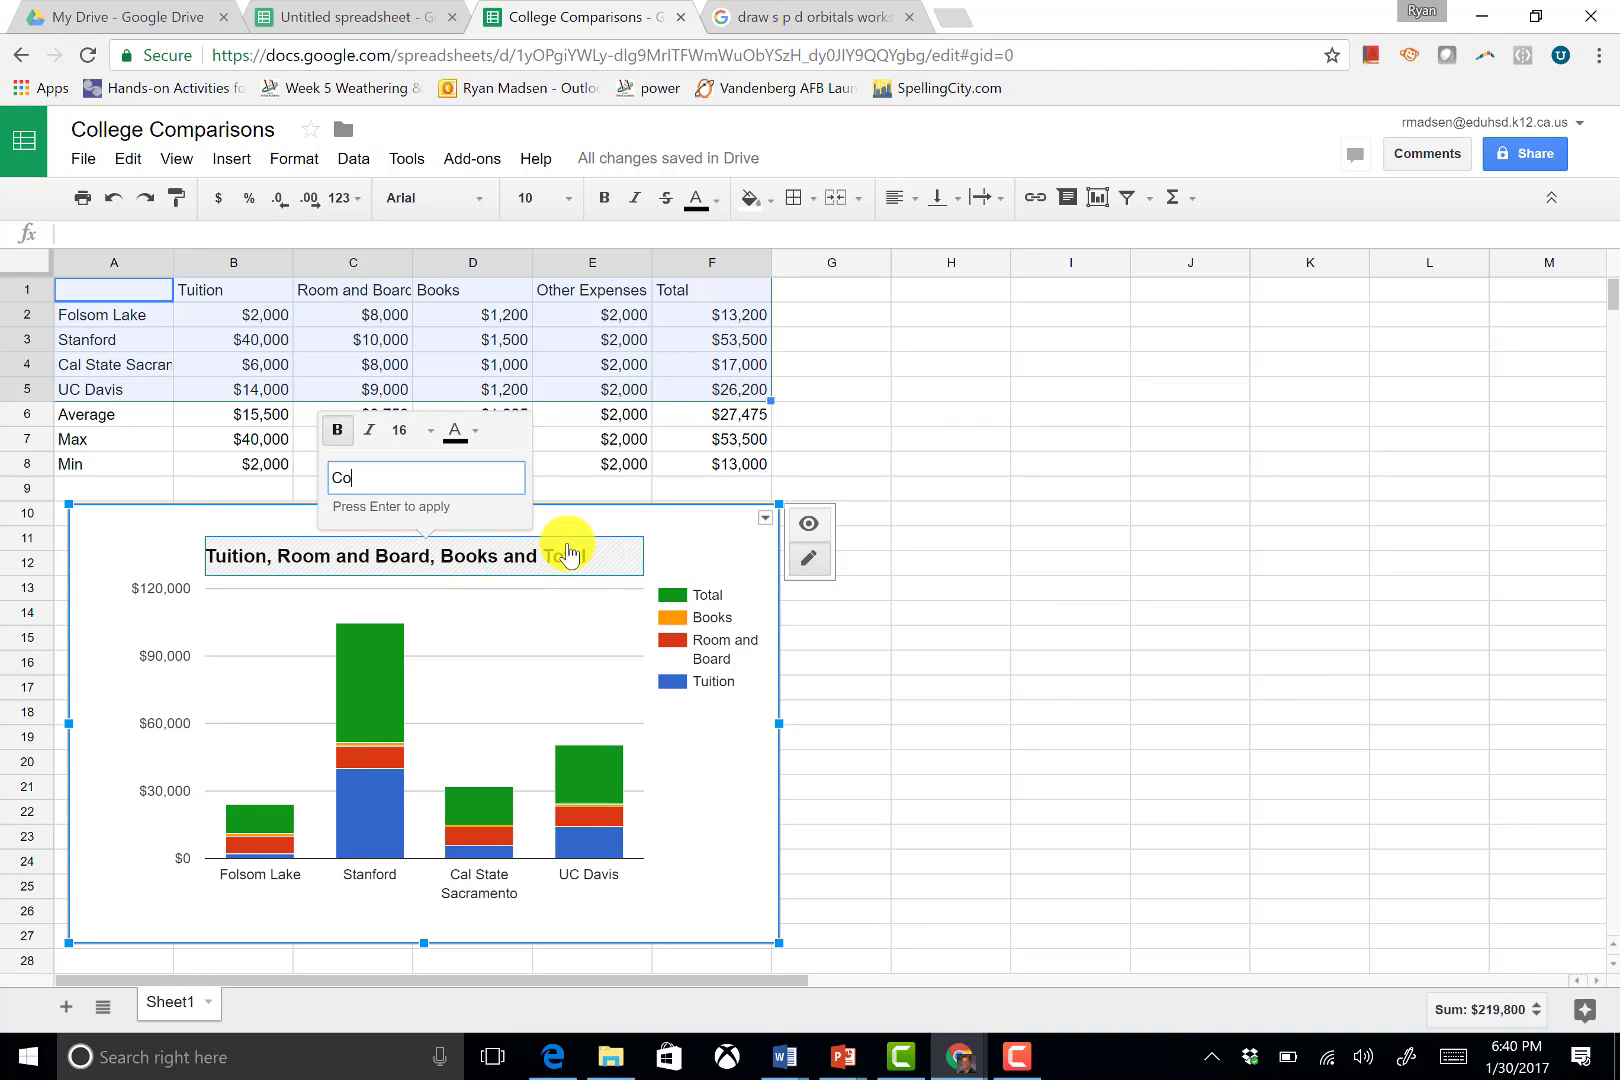
type("e Comparisons")
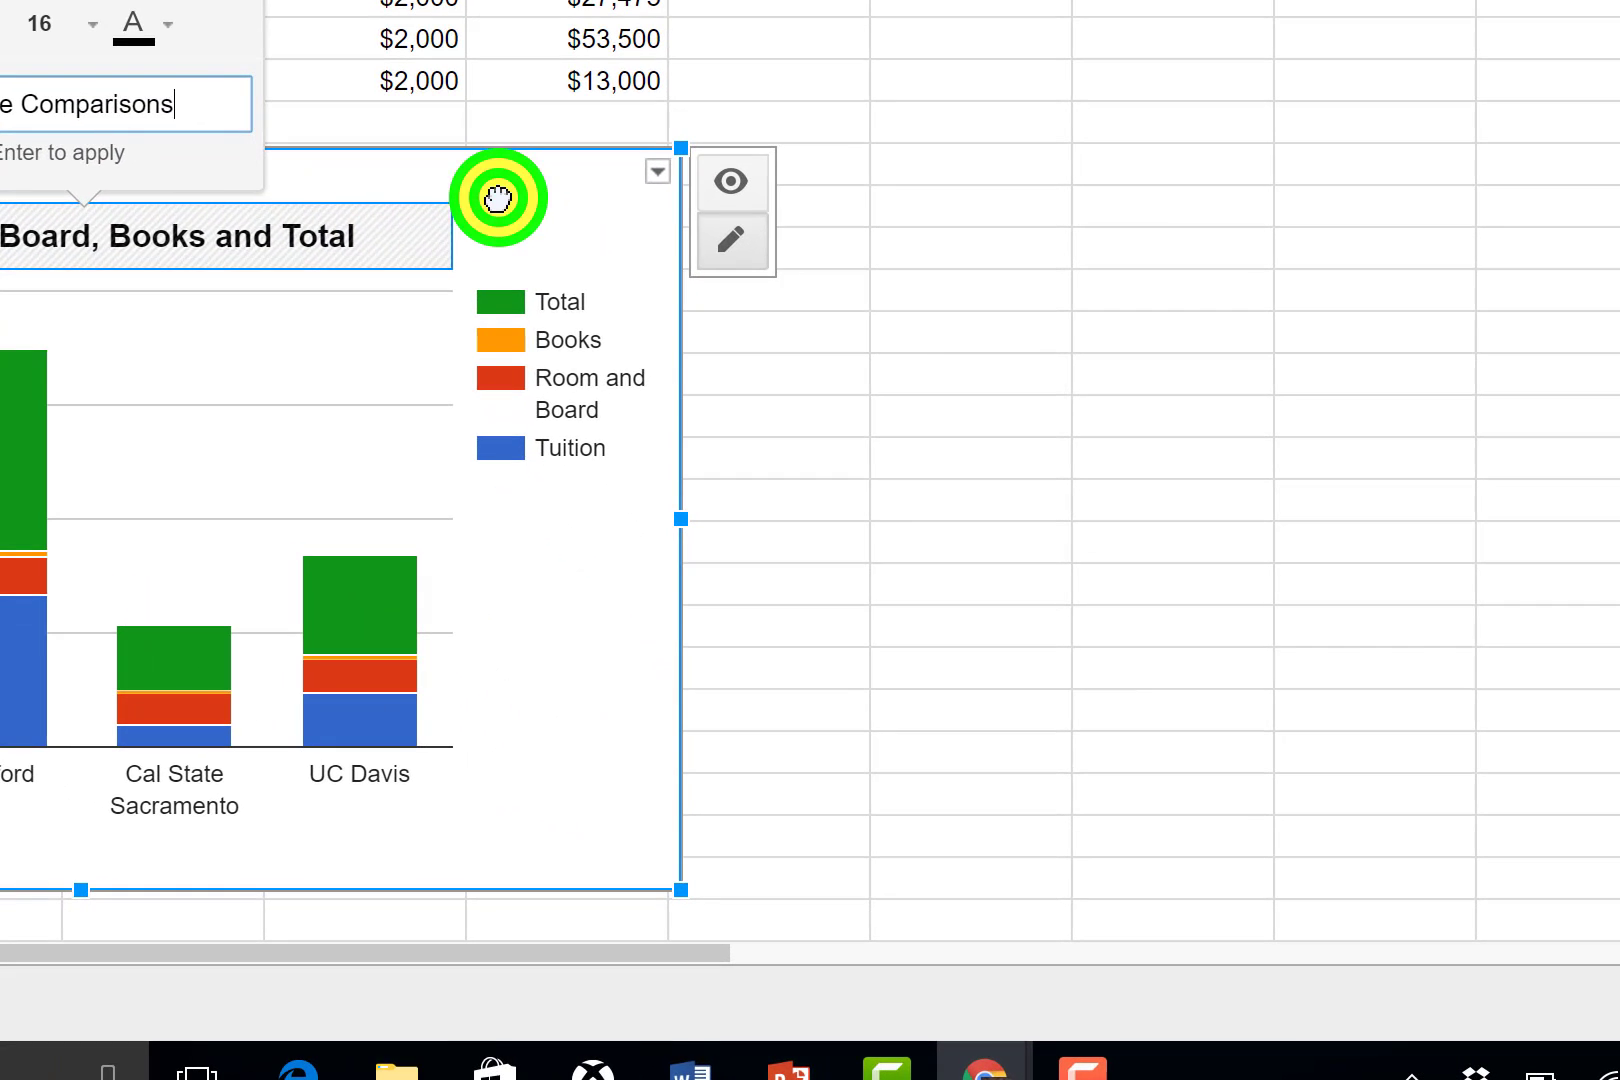
left_click(498, 198)
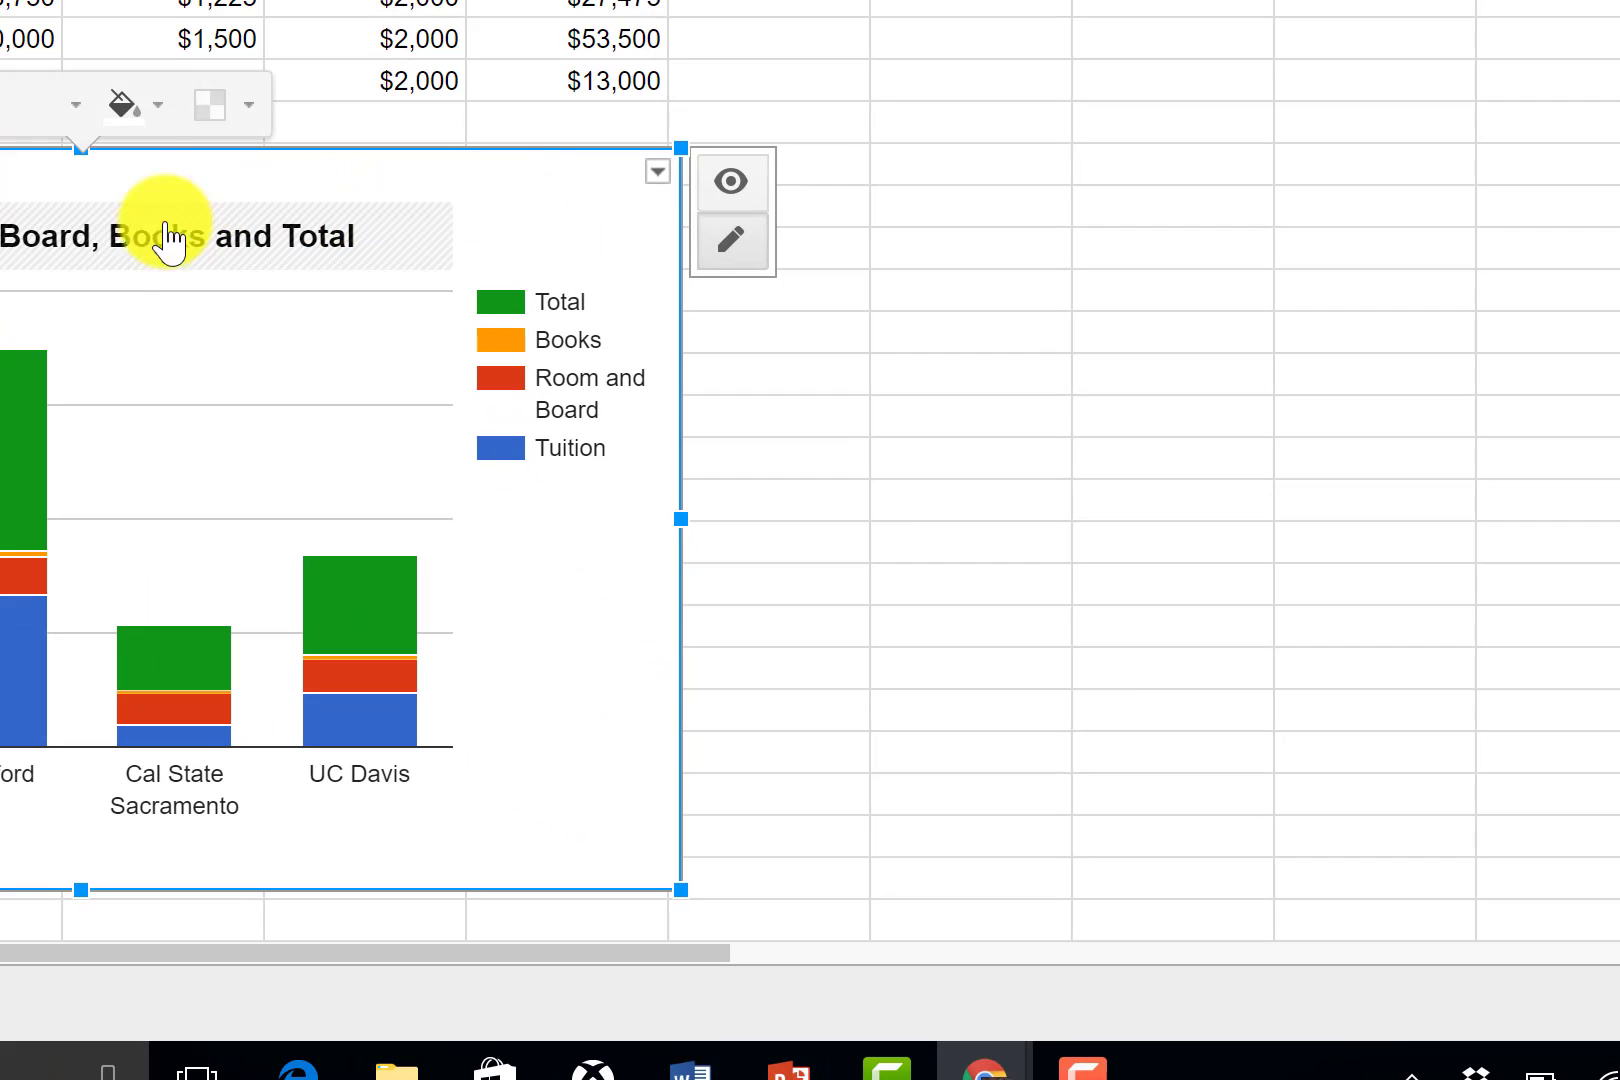
left_click(130, 246)
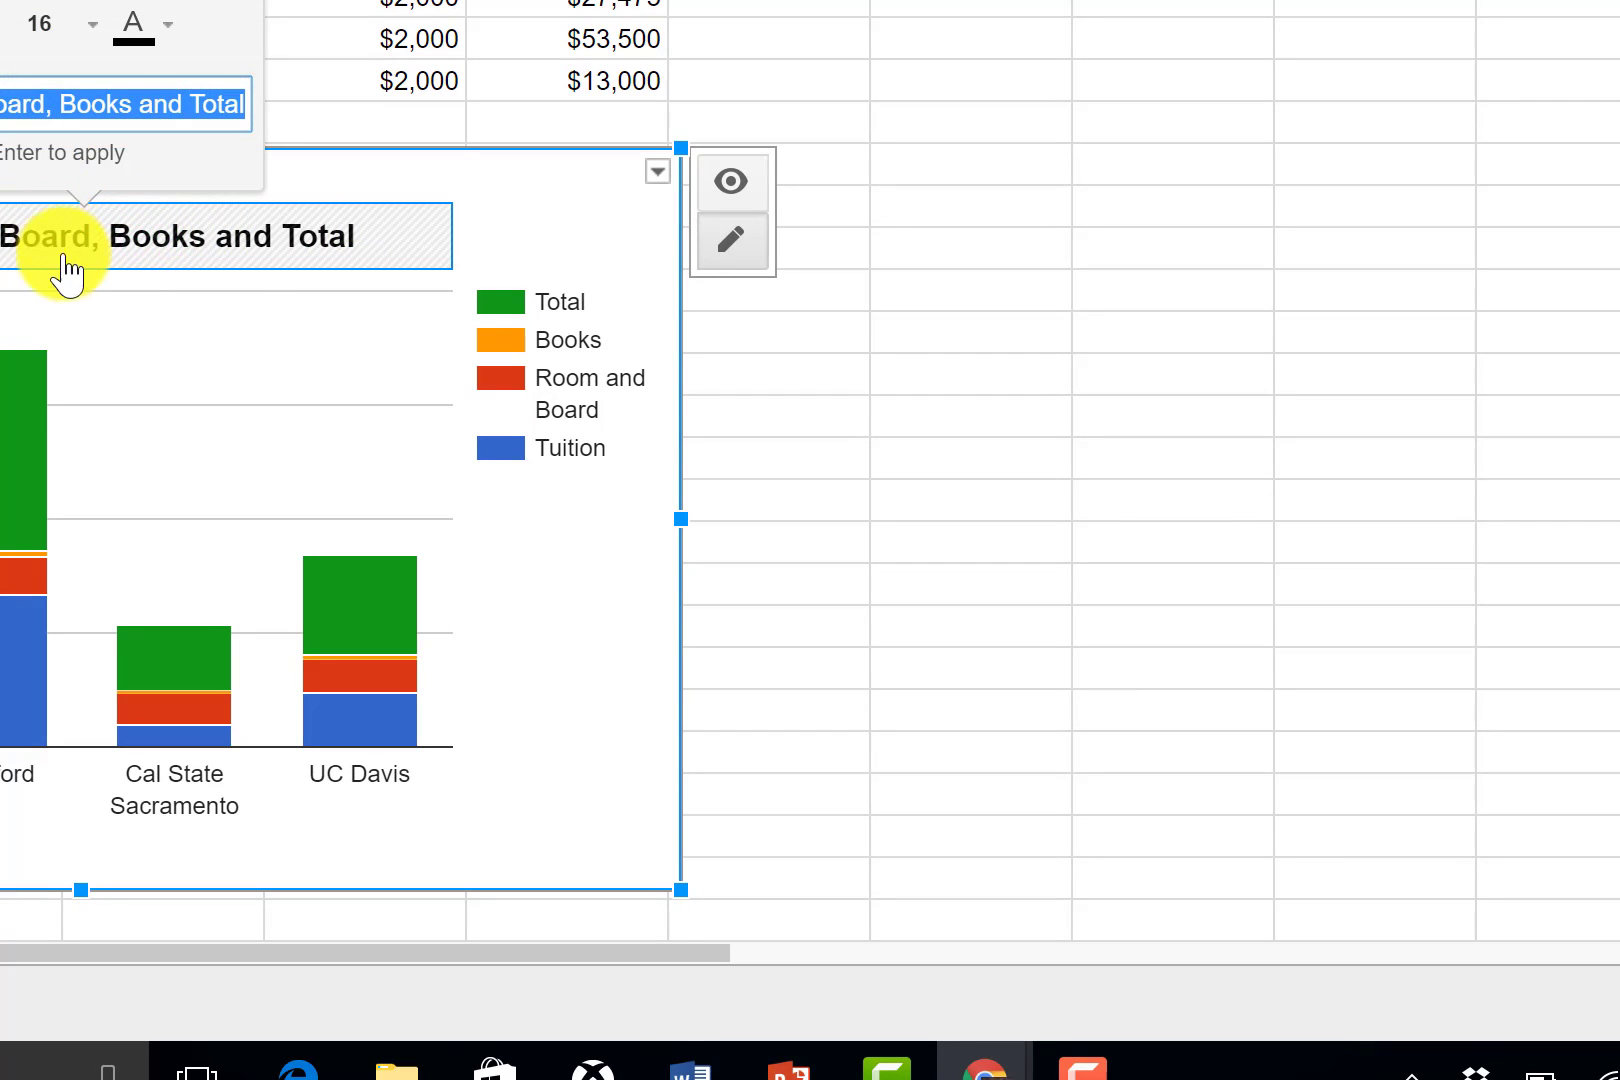
left_click(65, 376)
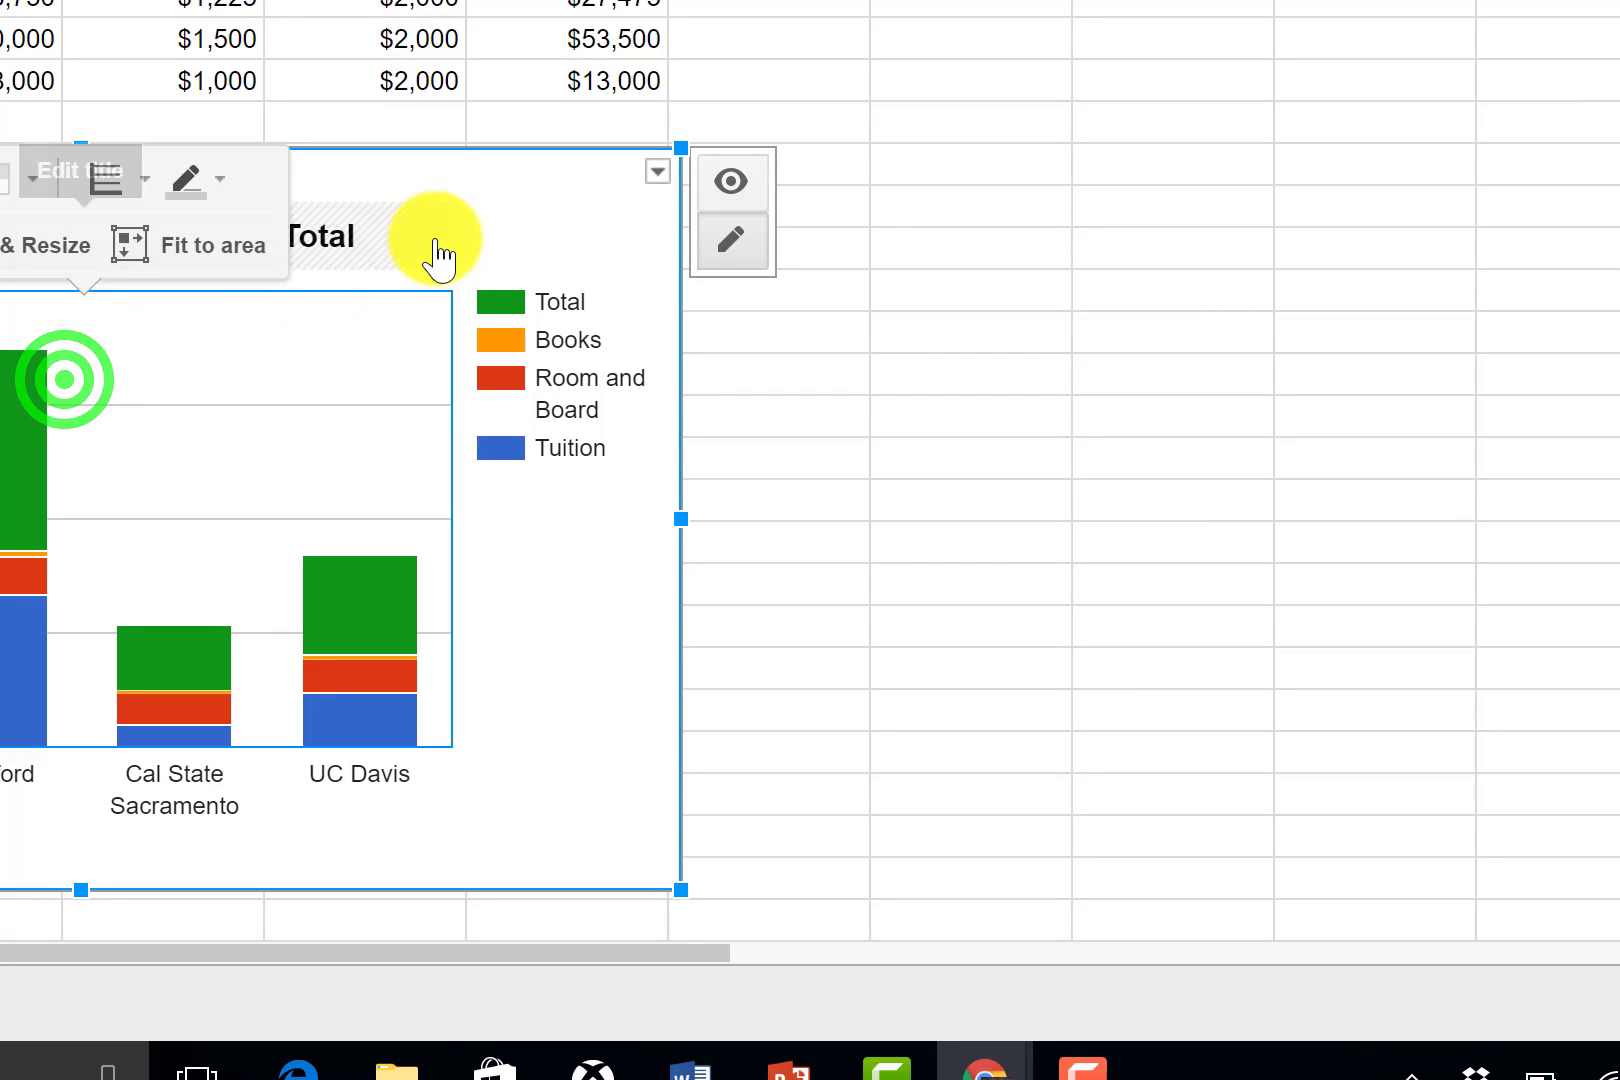
Replace the chart title with College Comparisons, apply it, and deselect the chart
left_click(299, 230)
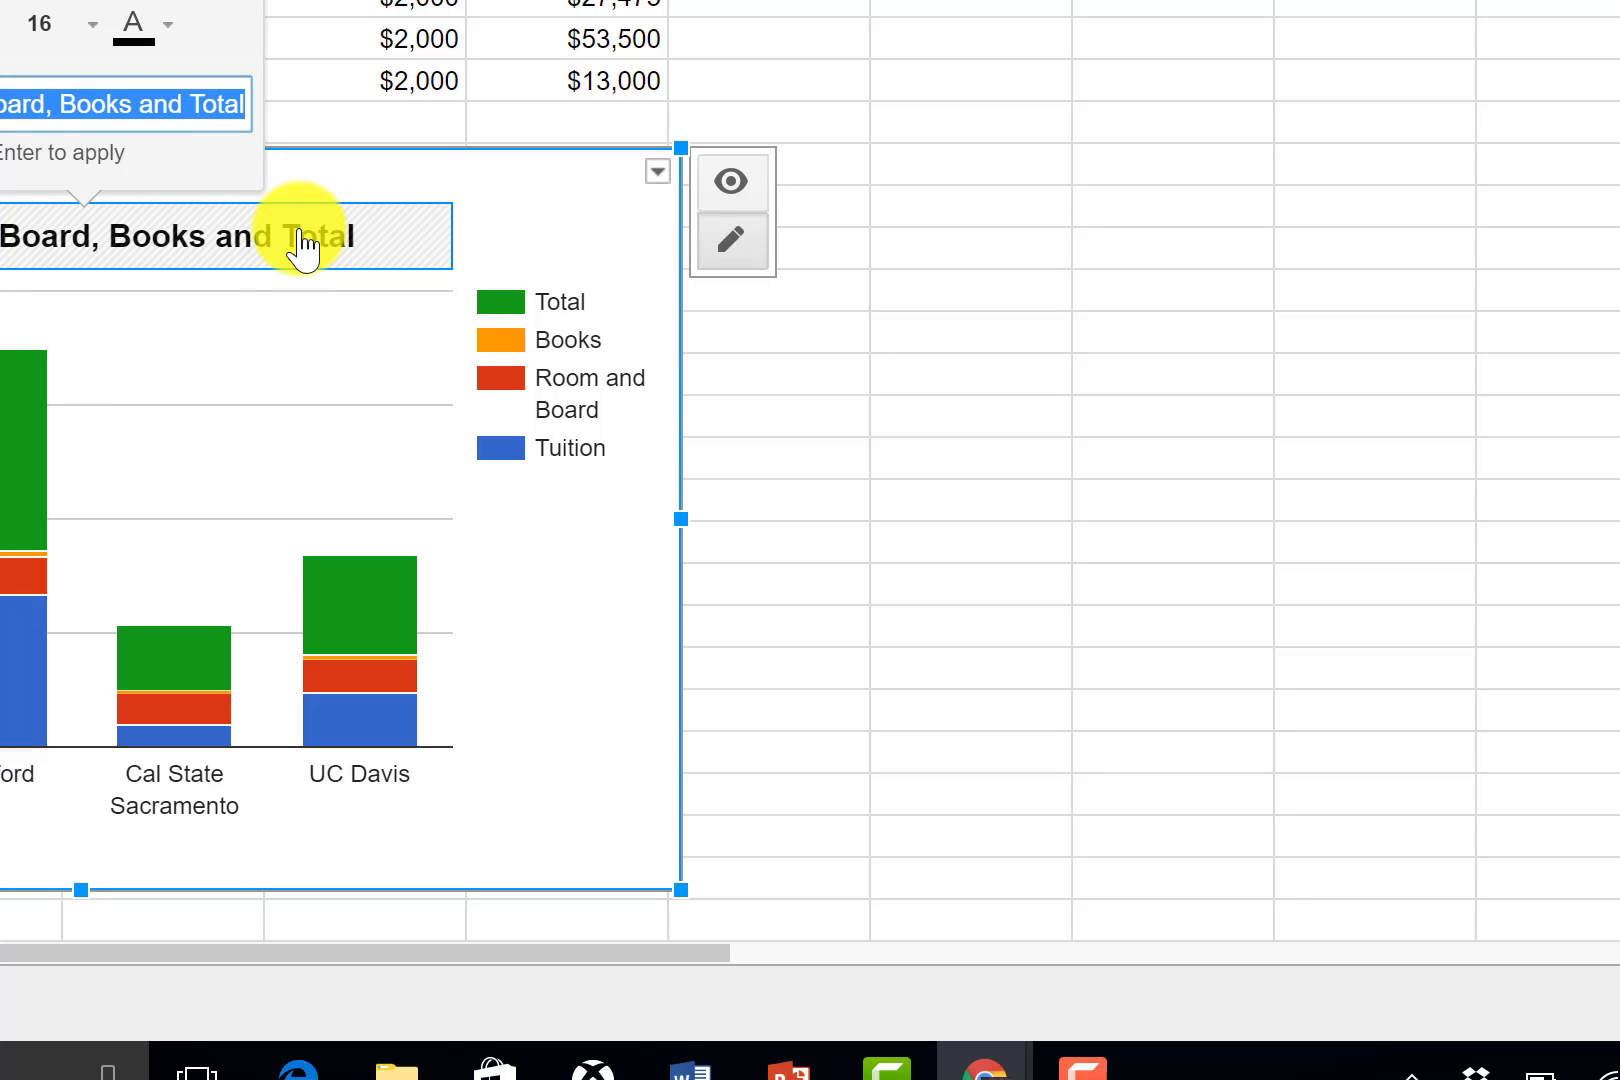
key("BackSpace")
type("e")
key("BackSpace")
key("BackSpace")
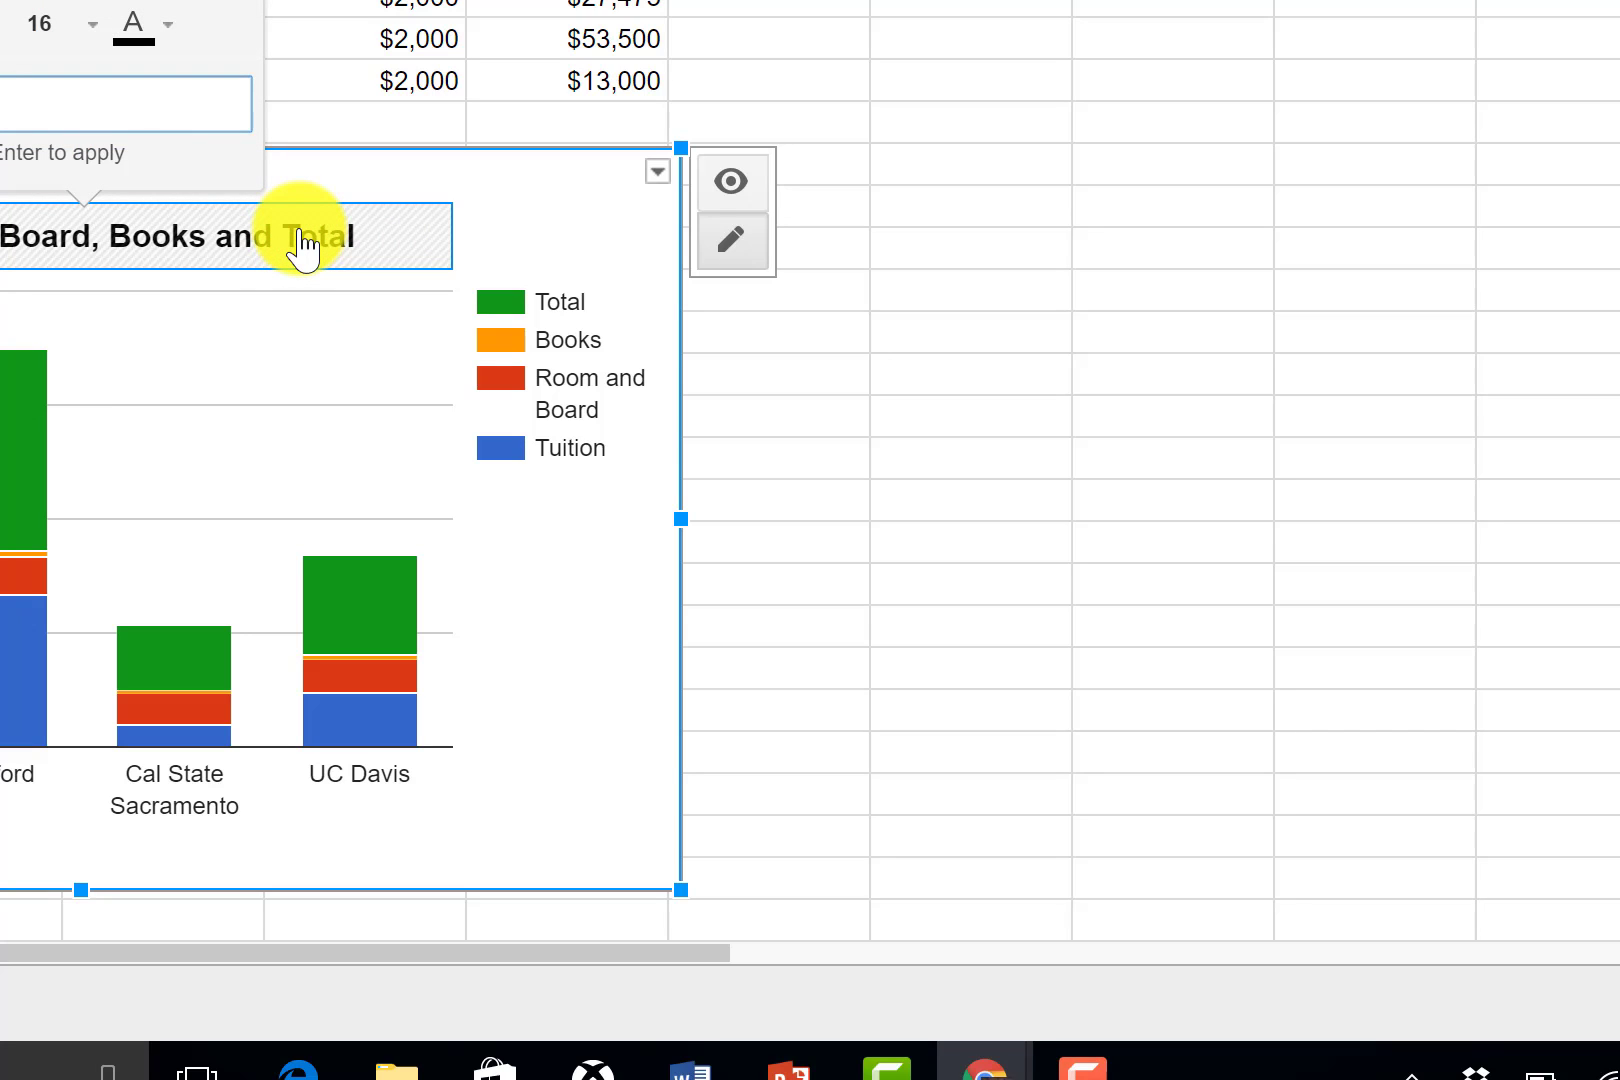
type("e Comparisons")
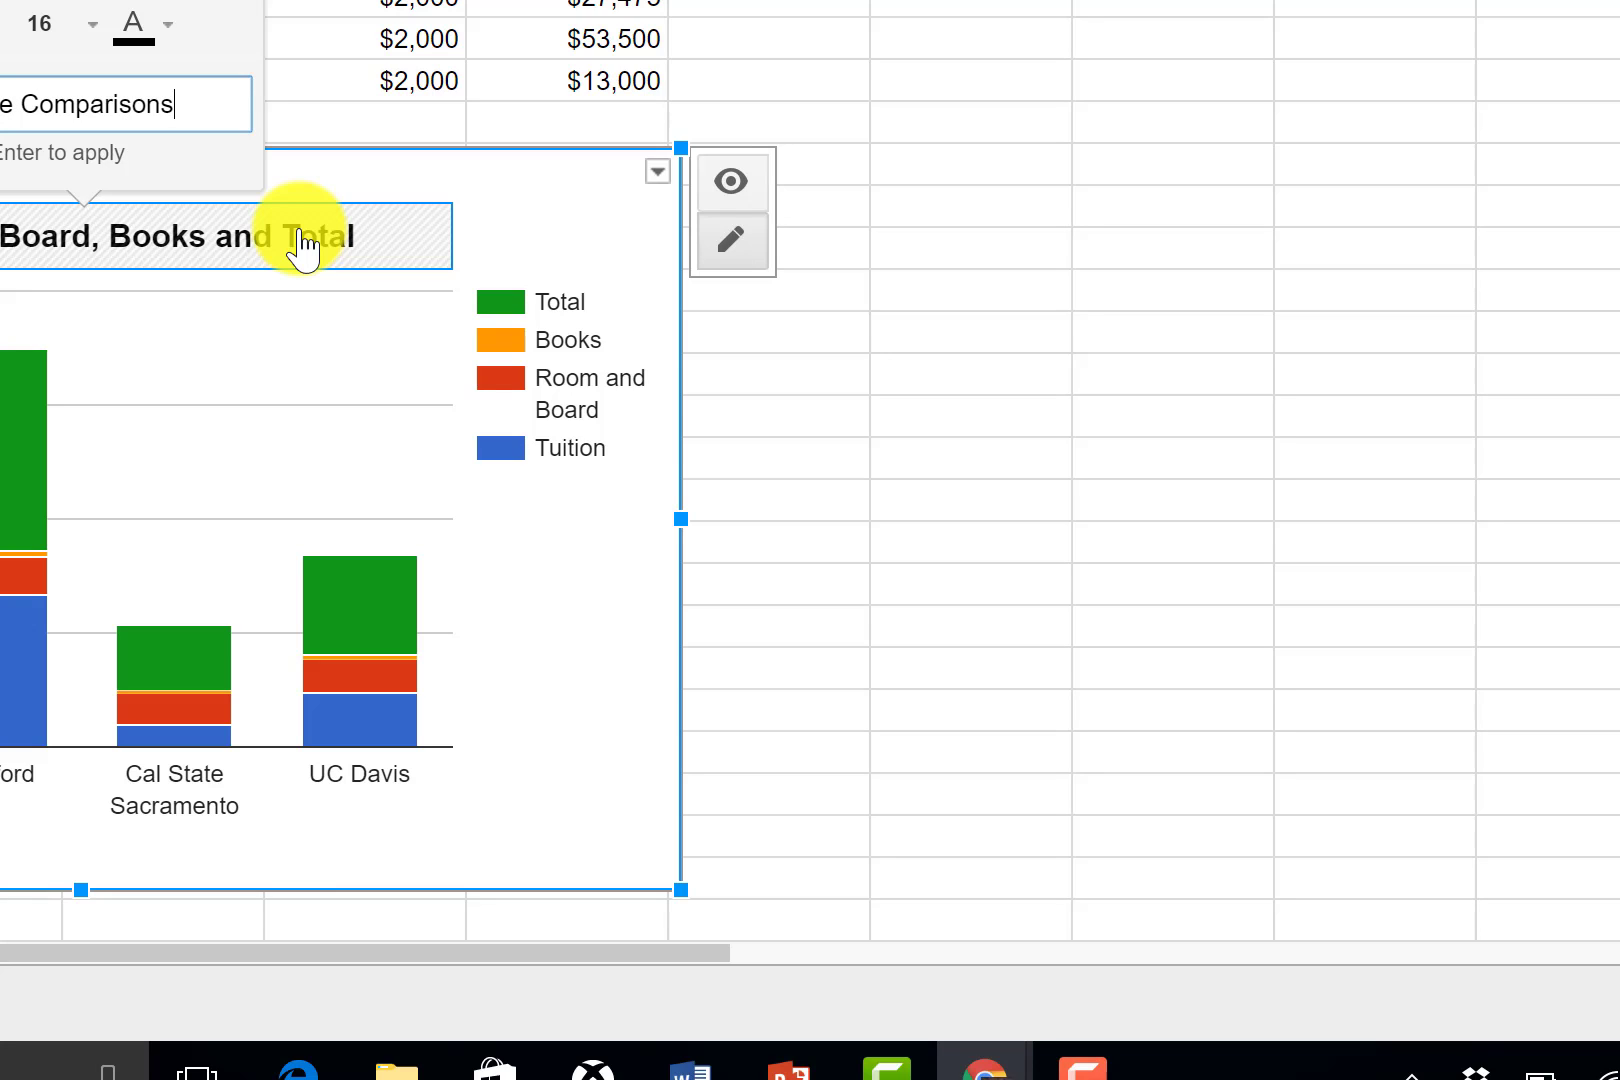
left_click(506, 222)
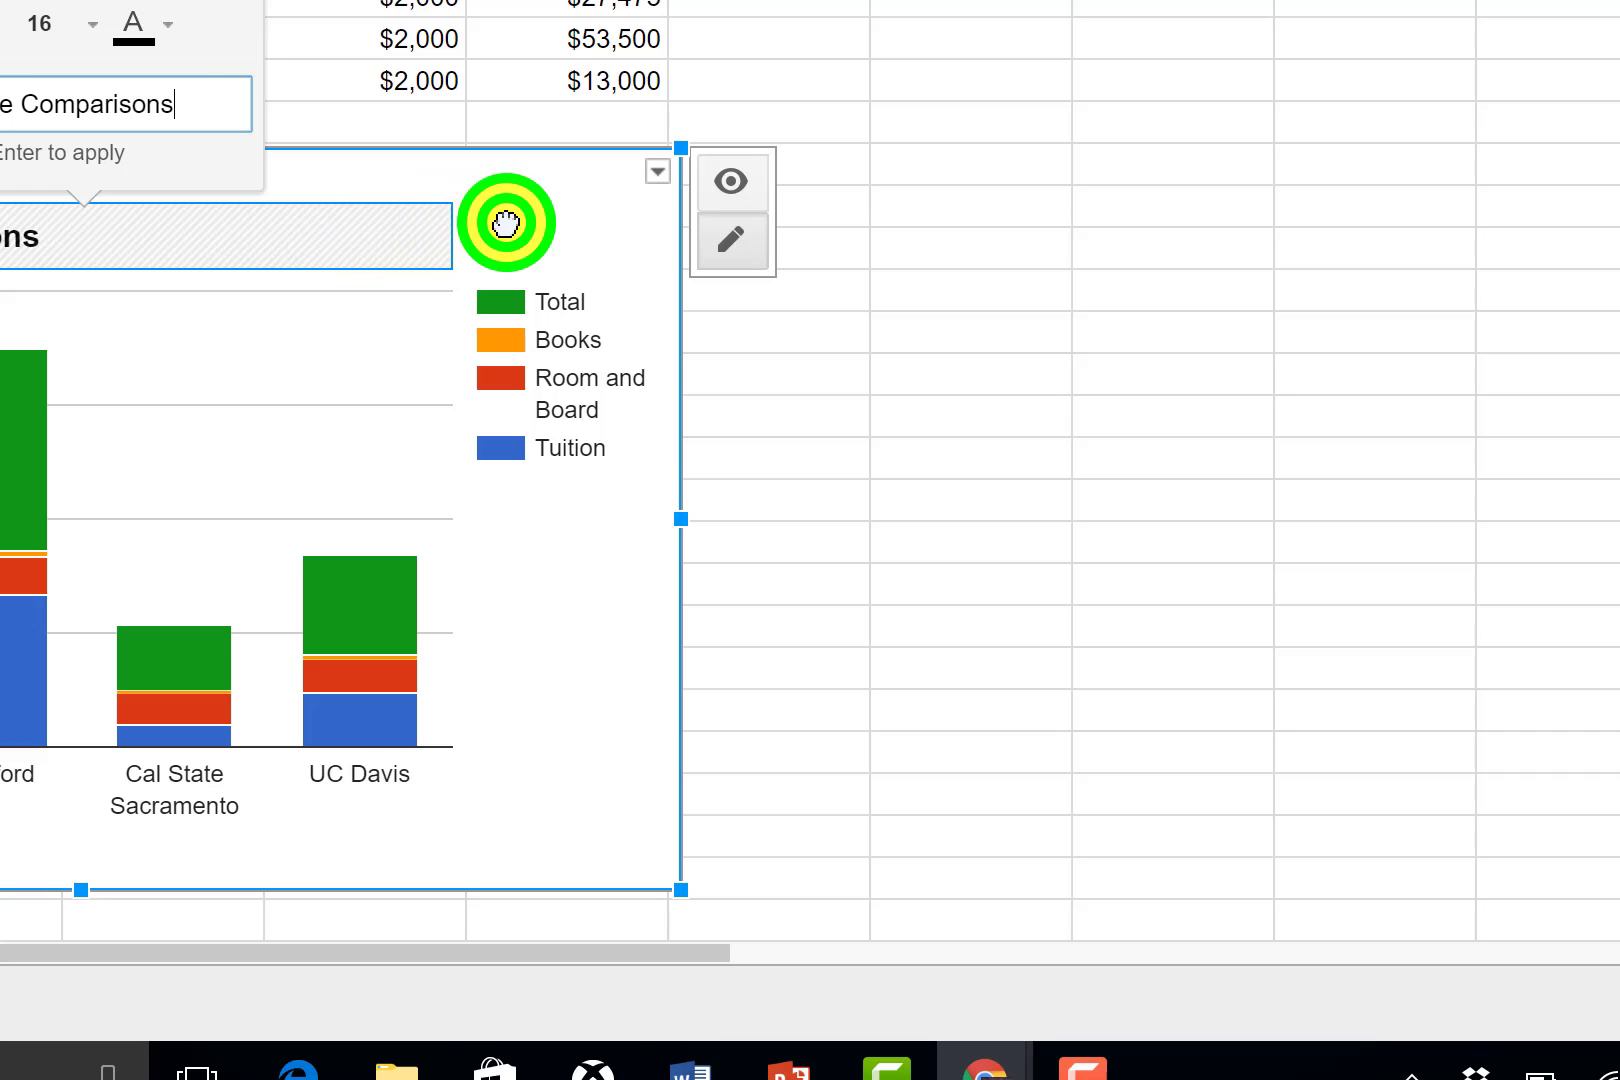
left_click(1012, 418)
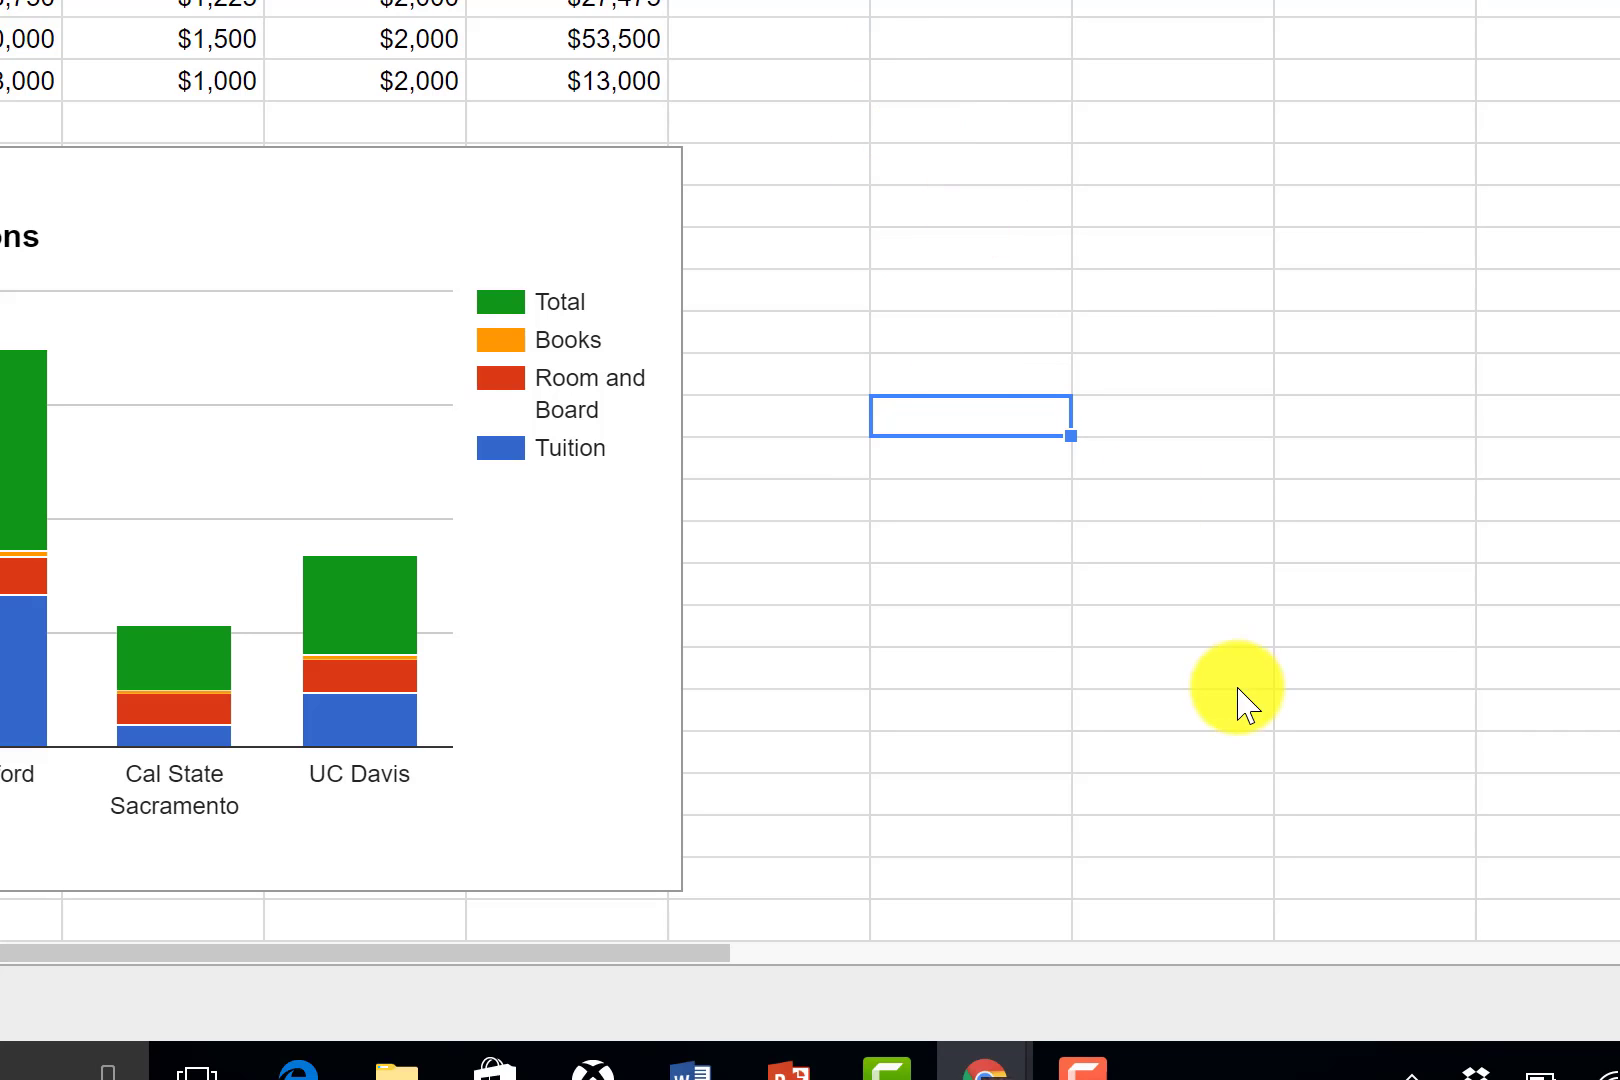
left_click(1095, 1075)
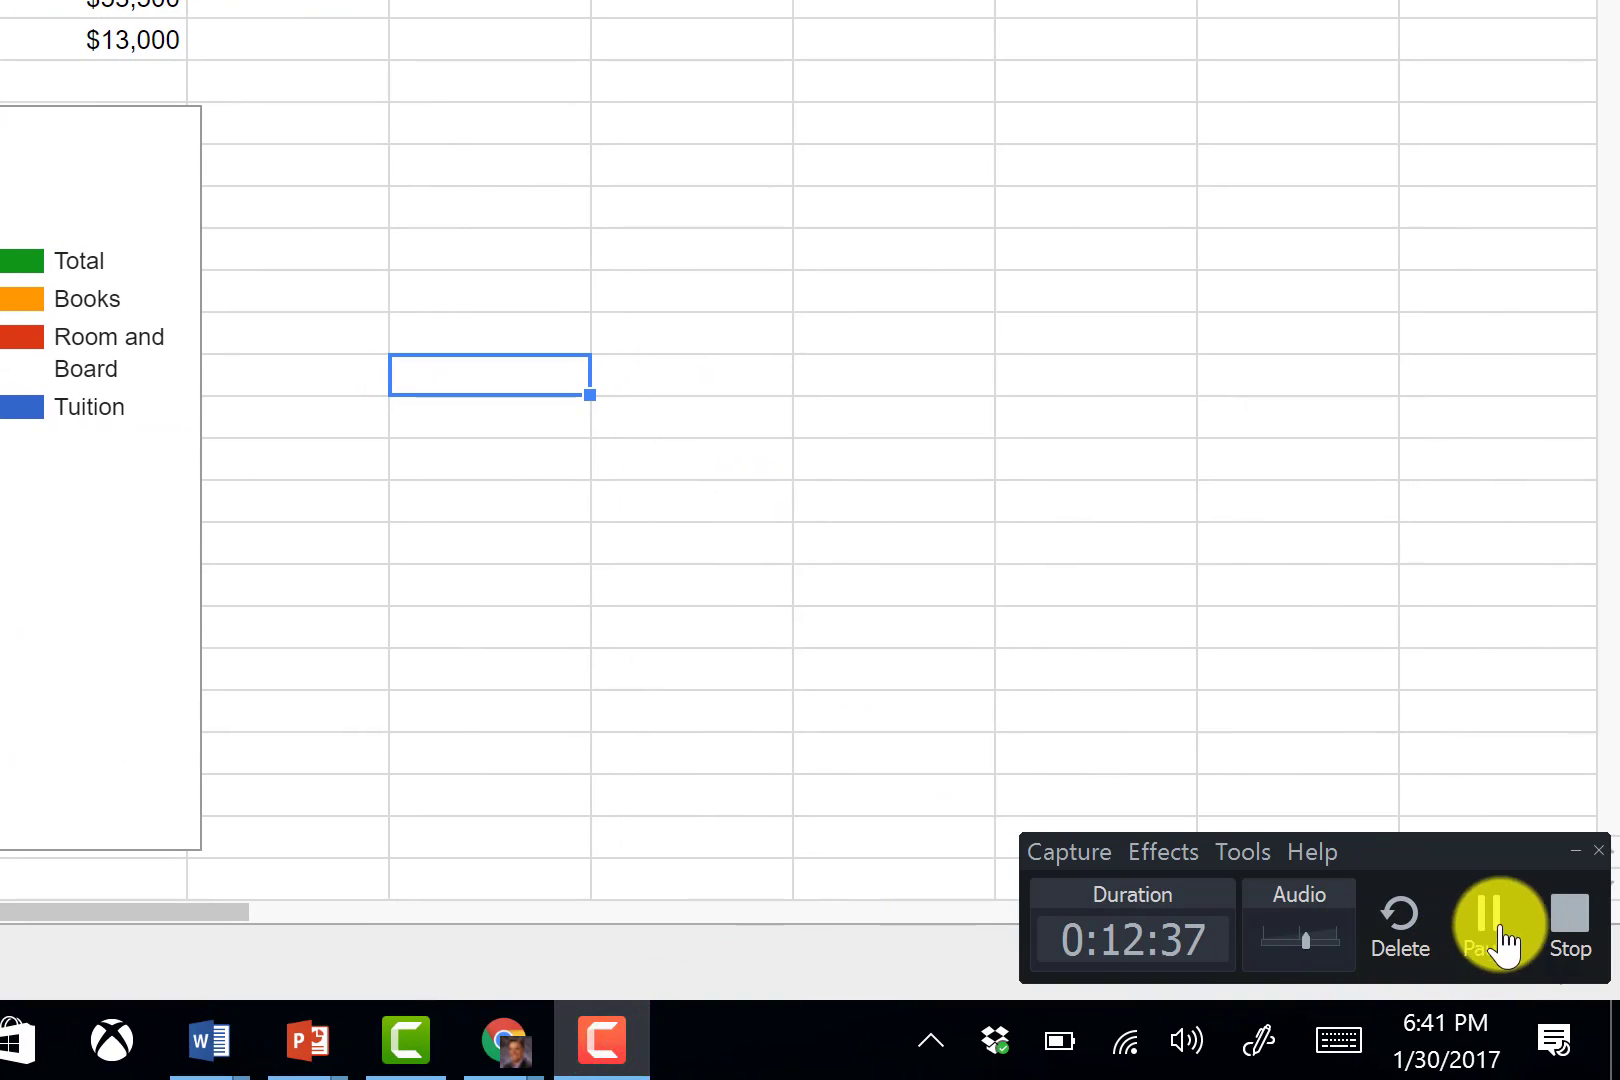